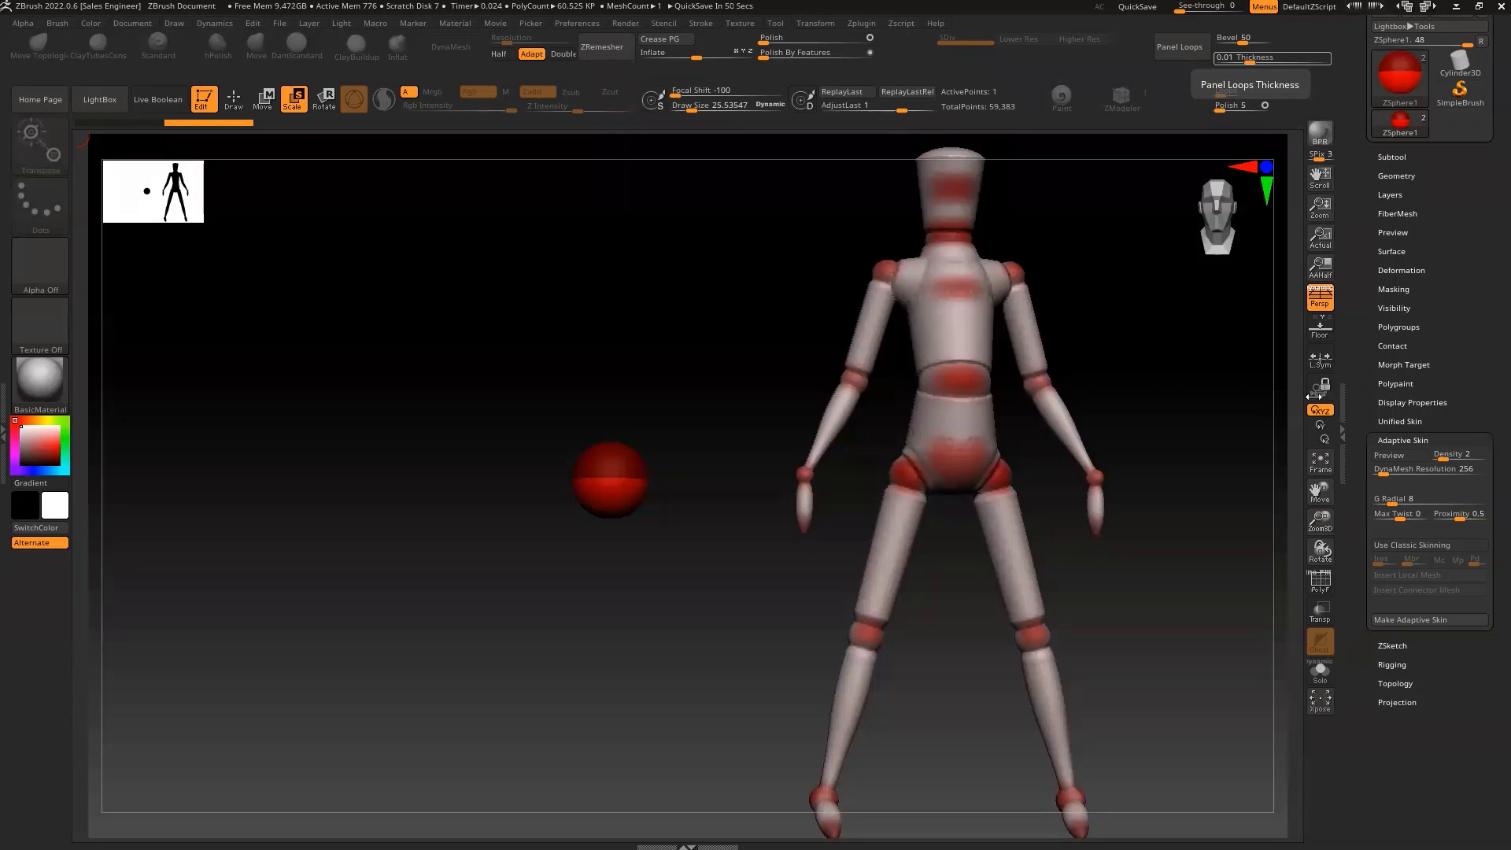
Collapse the Adaptive Skin subpalette and open the LightBox project browser.
click(1378, 438)
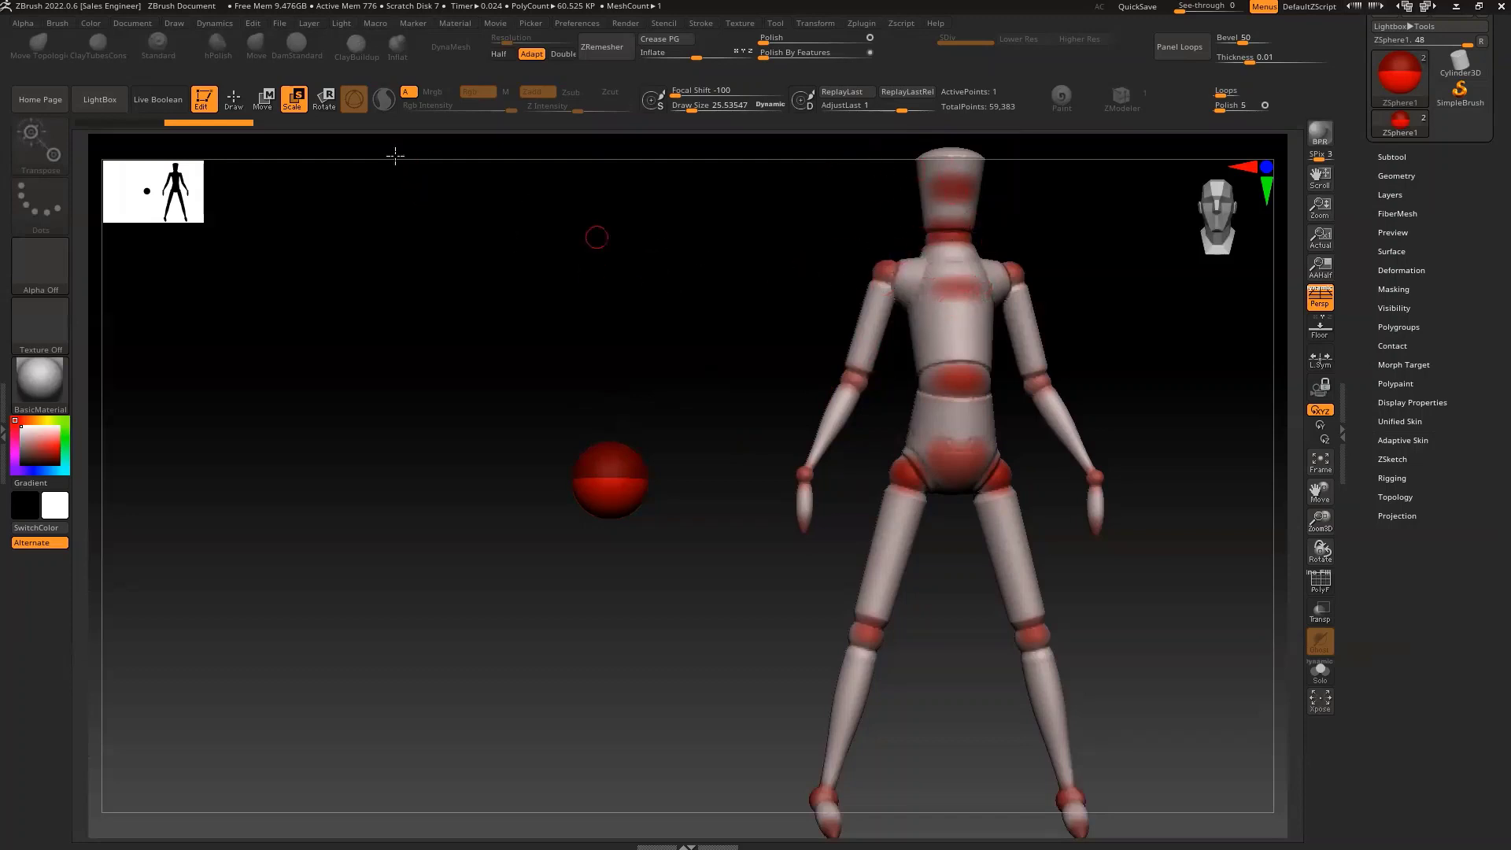
click(100, 101)
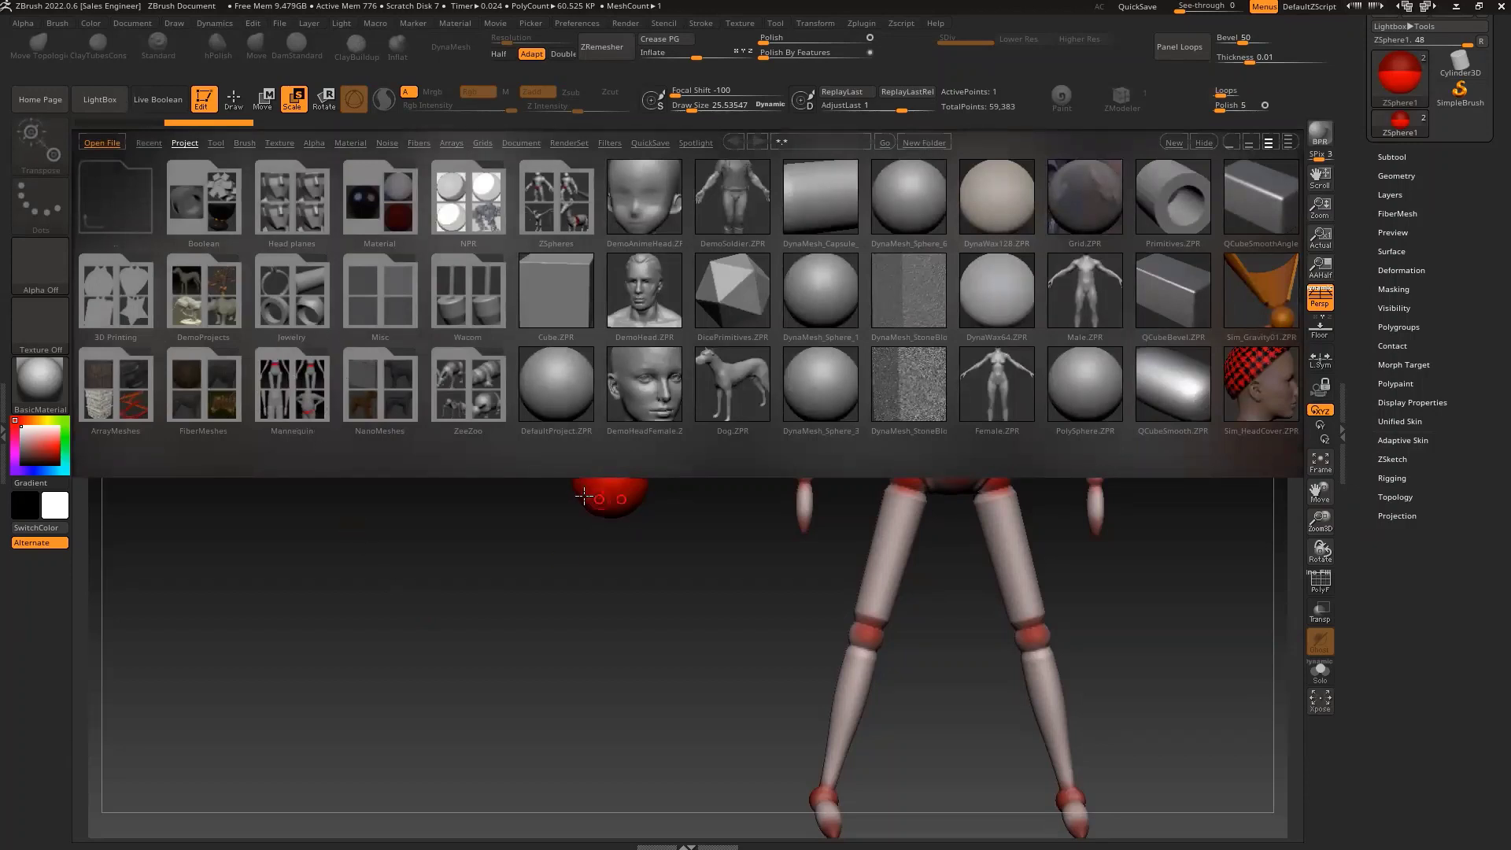
Close LightBox to return to the ZSphere mannequin and lone sphere canvas.
click(103, 100)
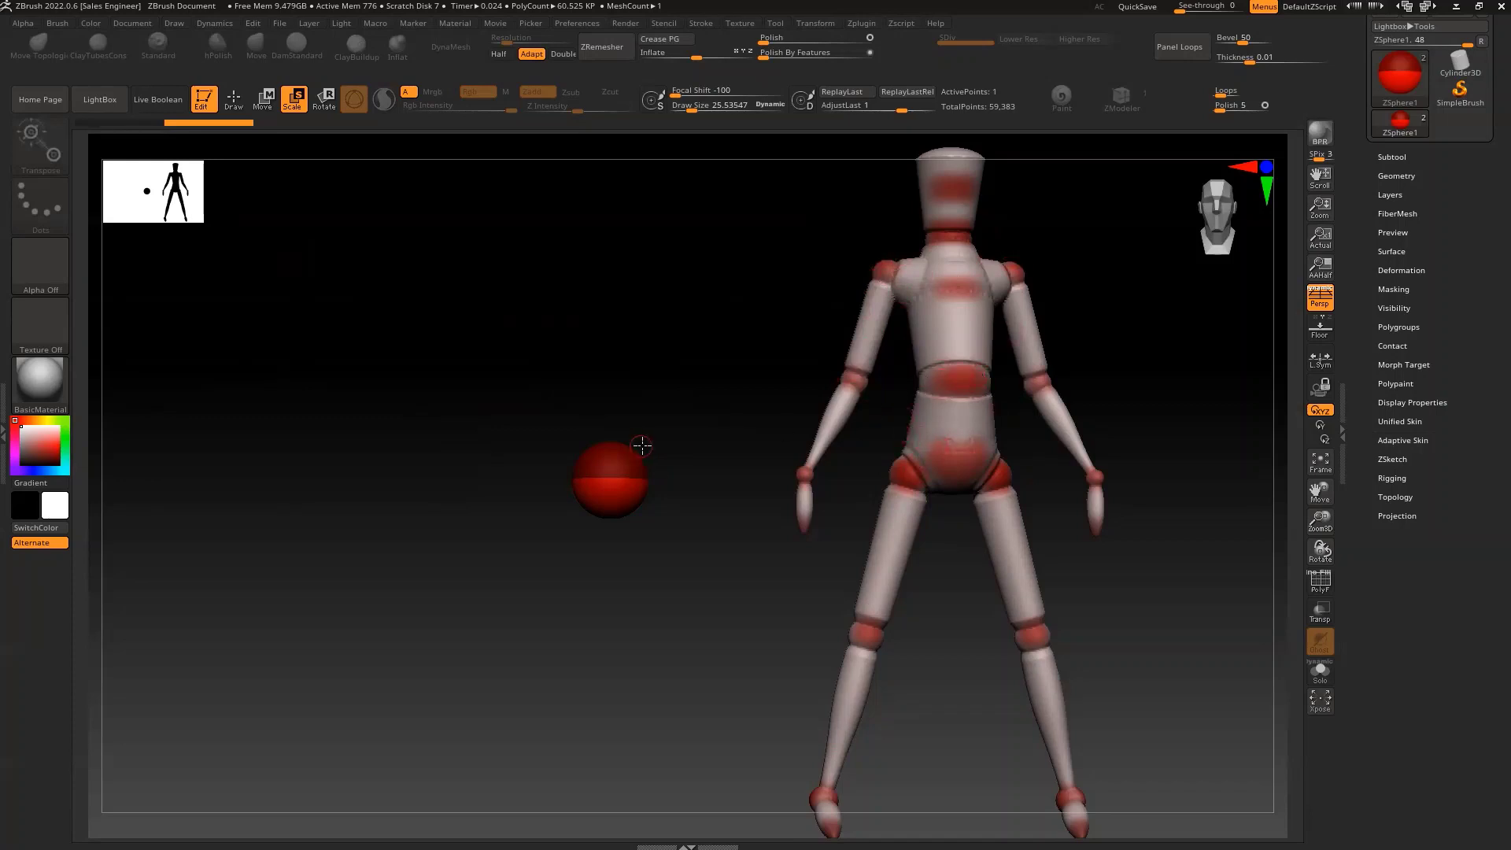
Expand the Subtool list and preview the Insert subtool options.
click(1391, 156)
mouse_move(1434, 236)
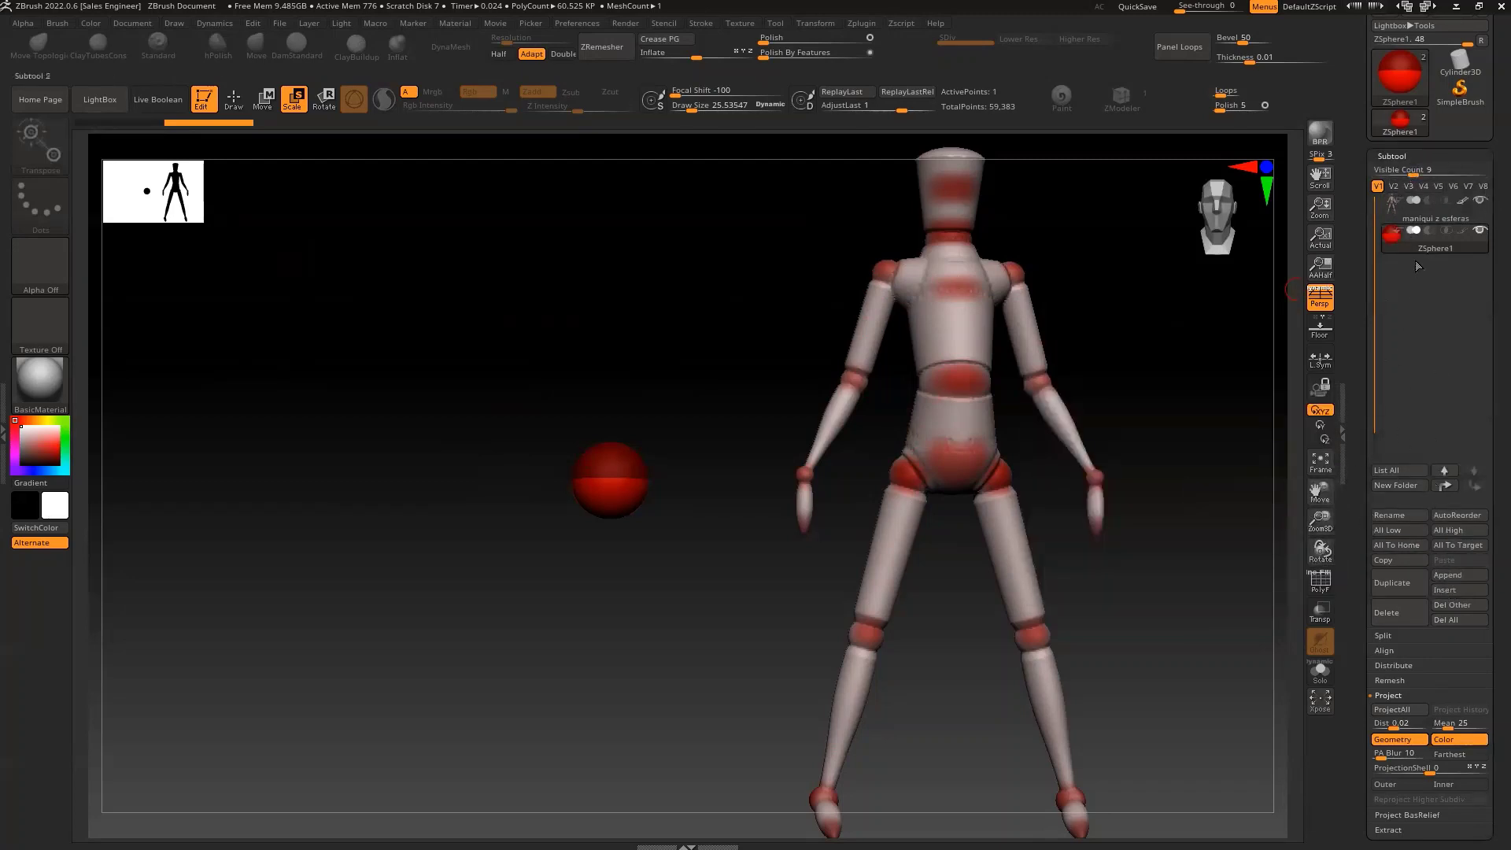
click(1446, 592)
Try the Draw, Move, Scale and Rotate modes on the red ZSphere.
key(q)
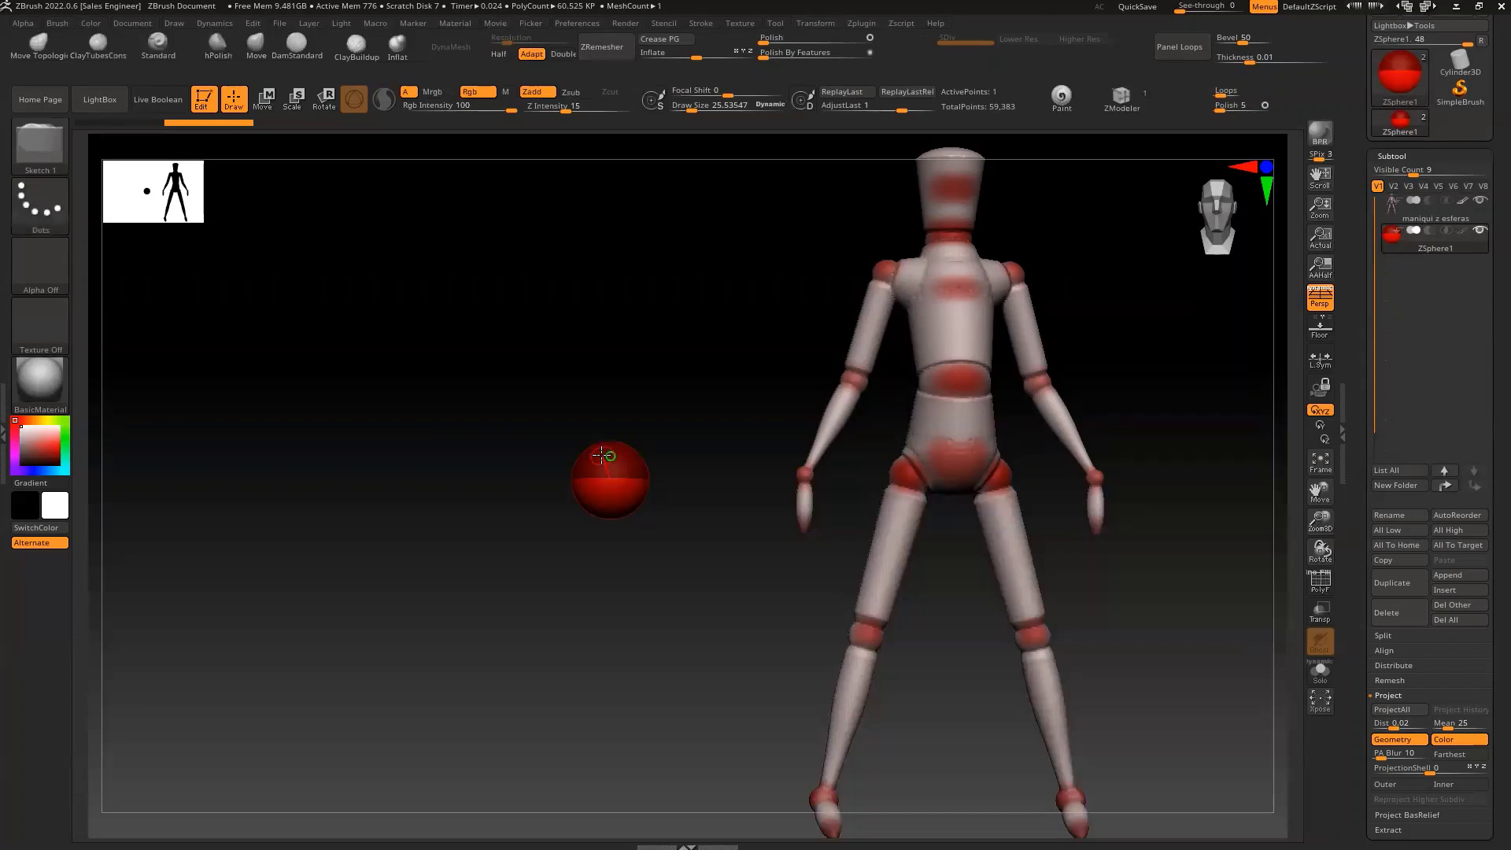
key(w)
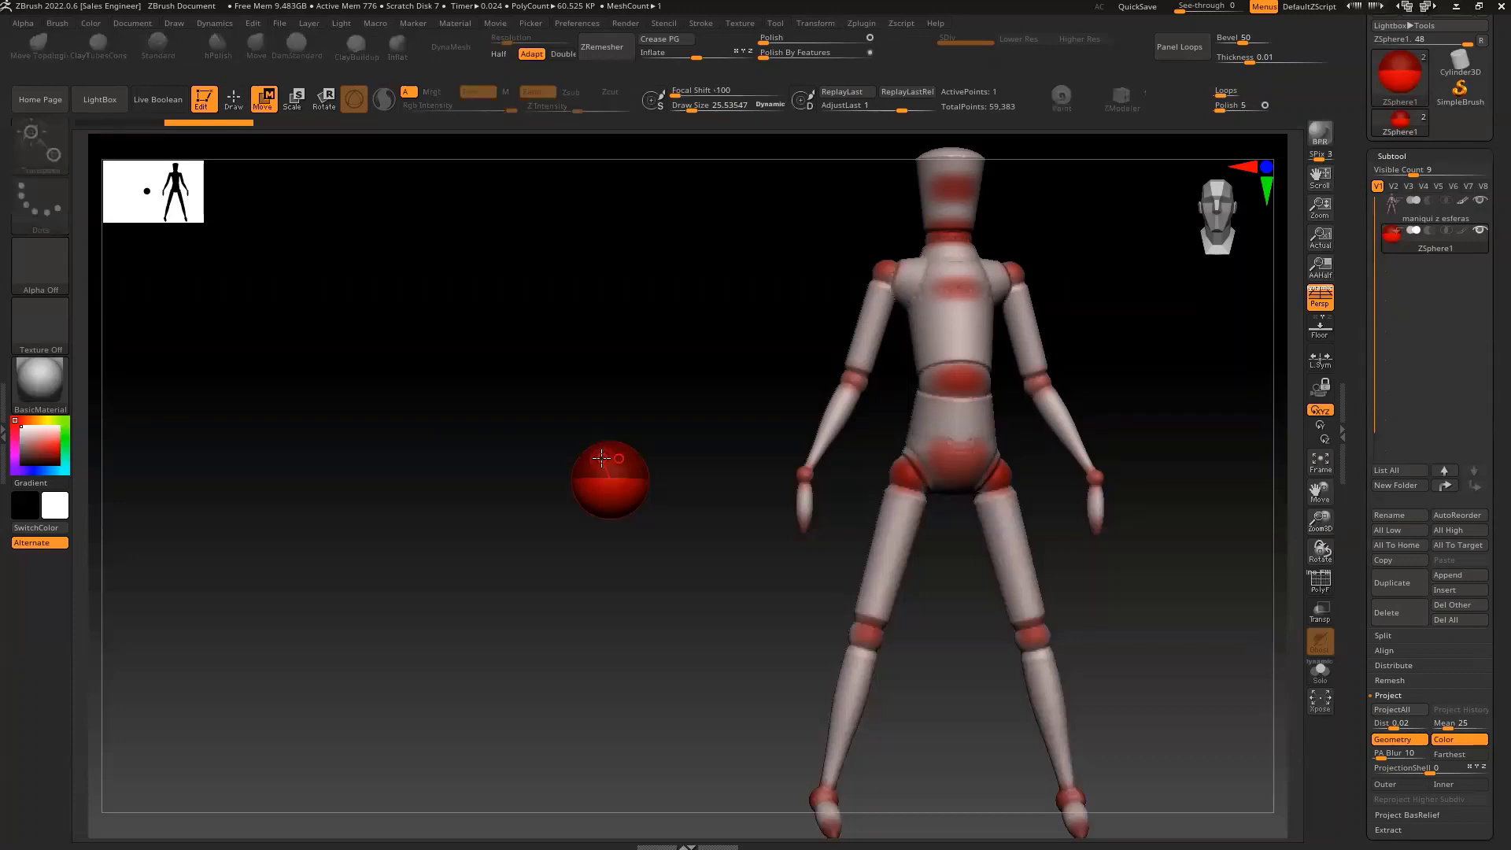
key(e)
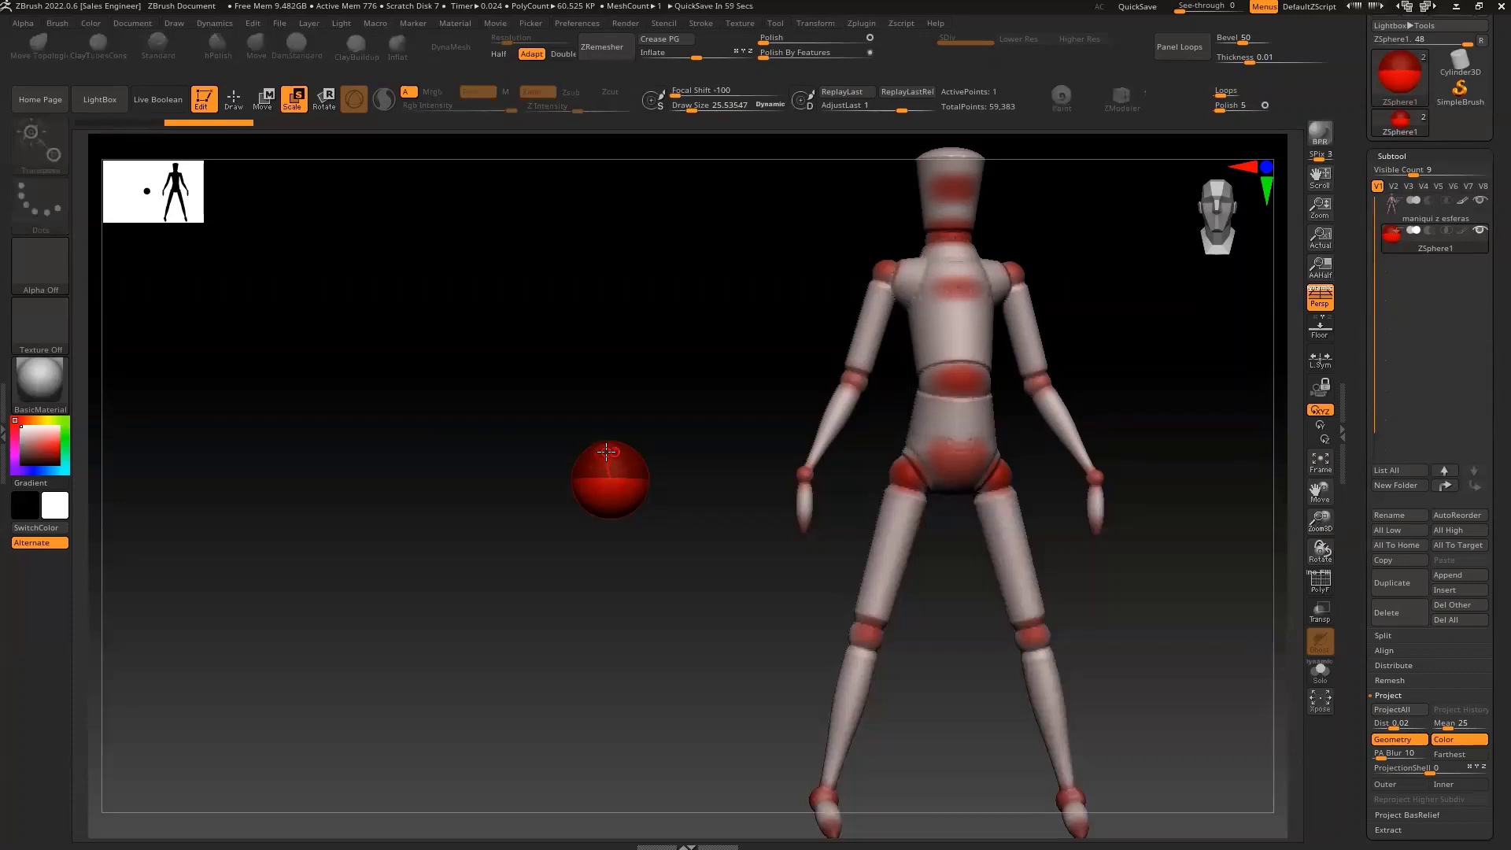
key(r)
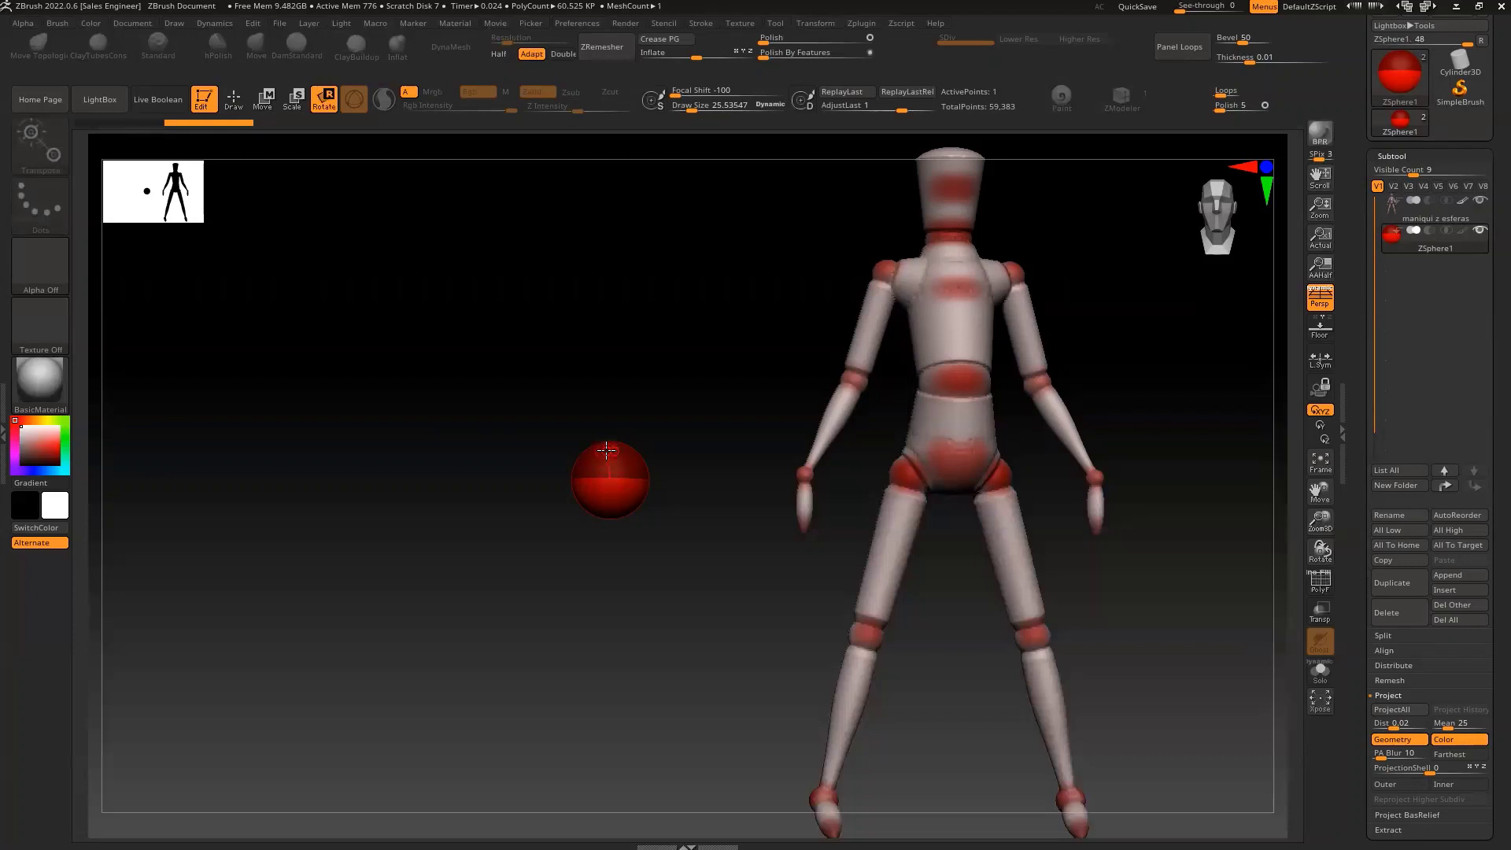
drag(603, 448, 594, 442)
click(234, 101)
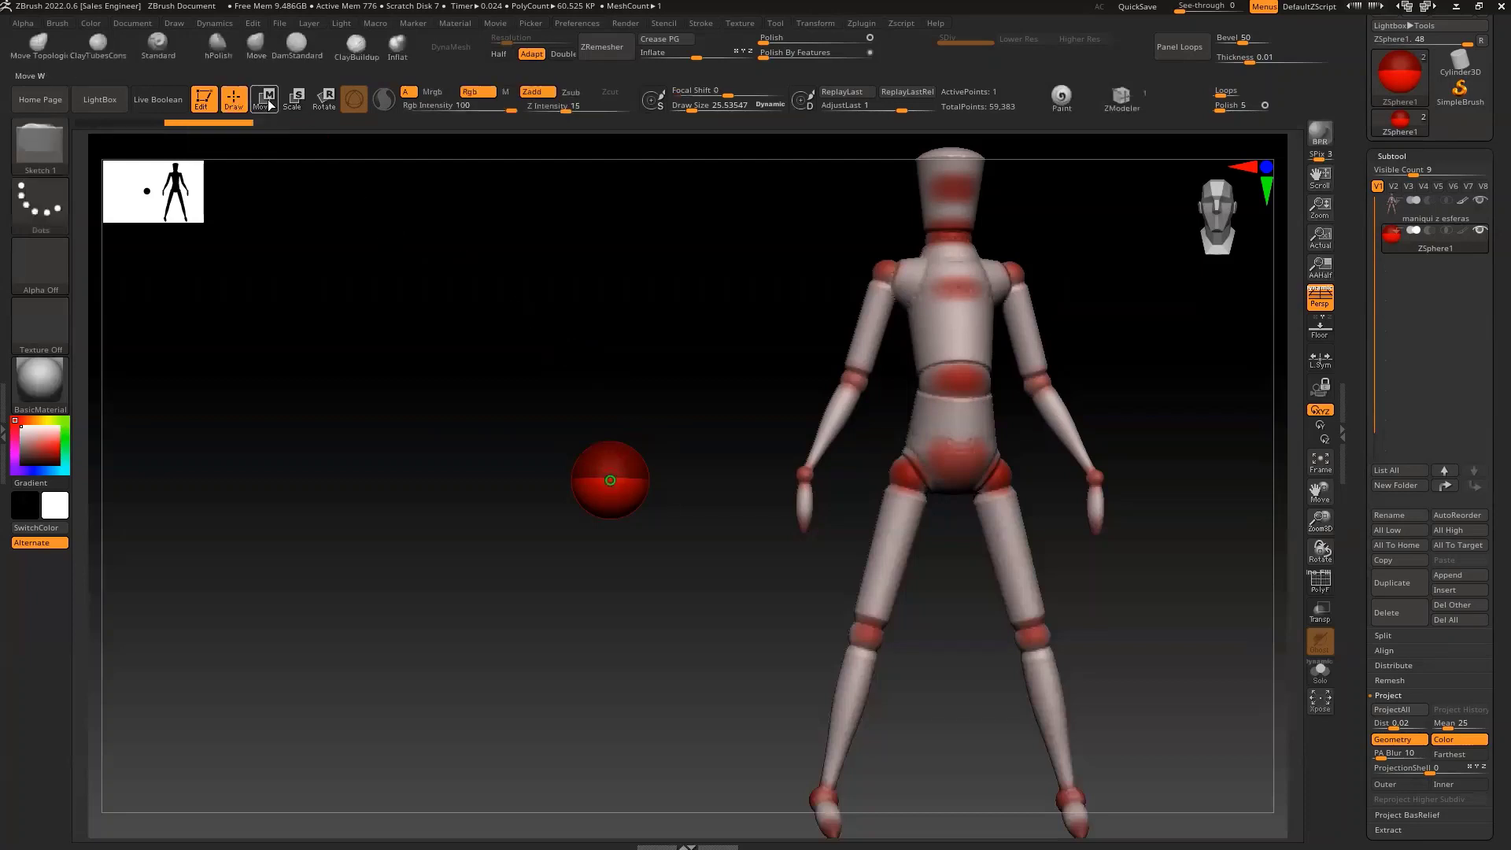
click(265, 98)
click(326, 98)
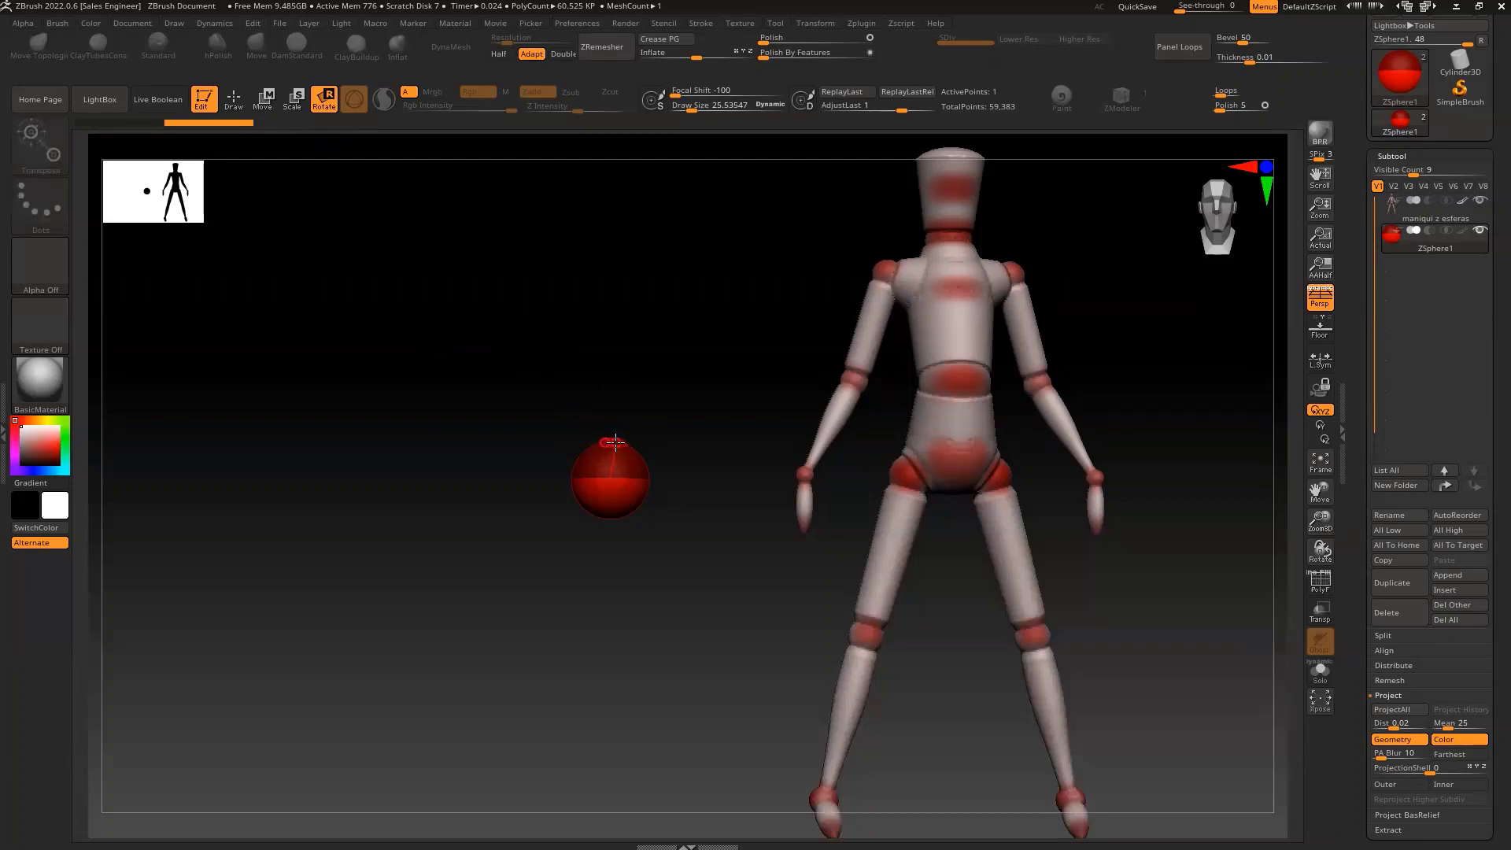
Move the red ZSphere slightly down and draw a small child ZSphere on top.
key(w)
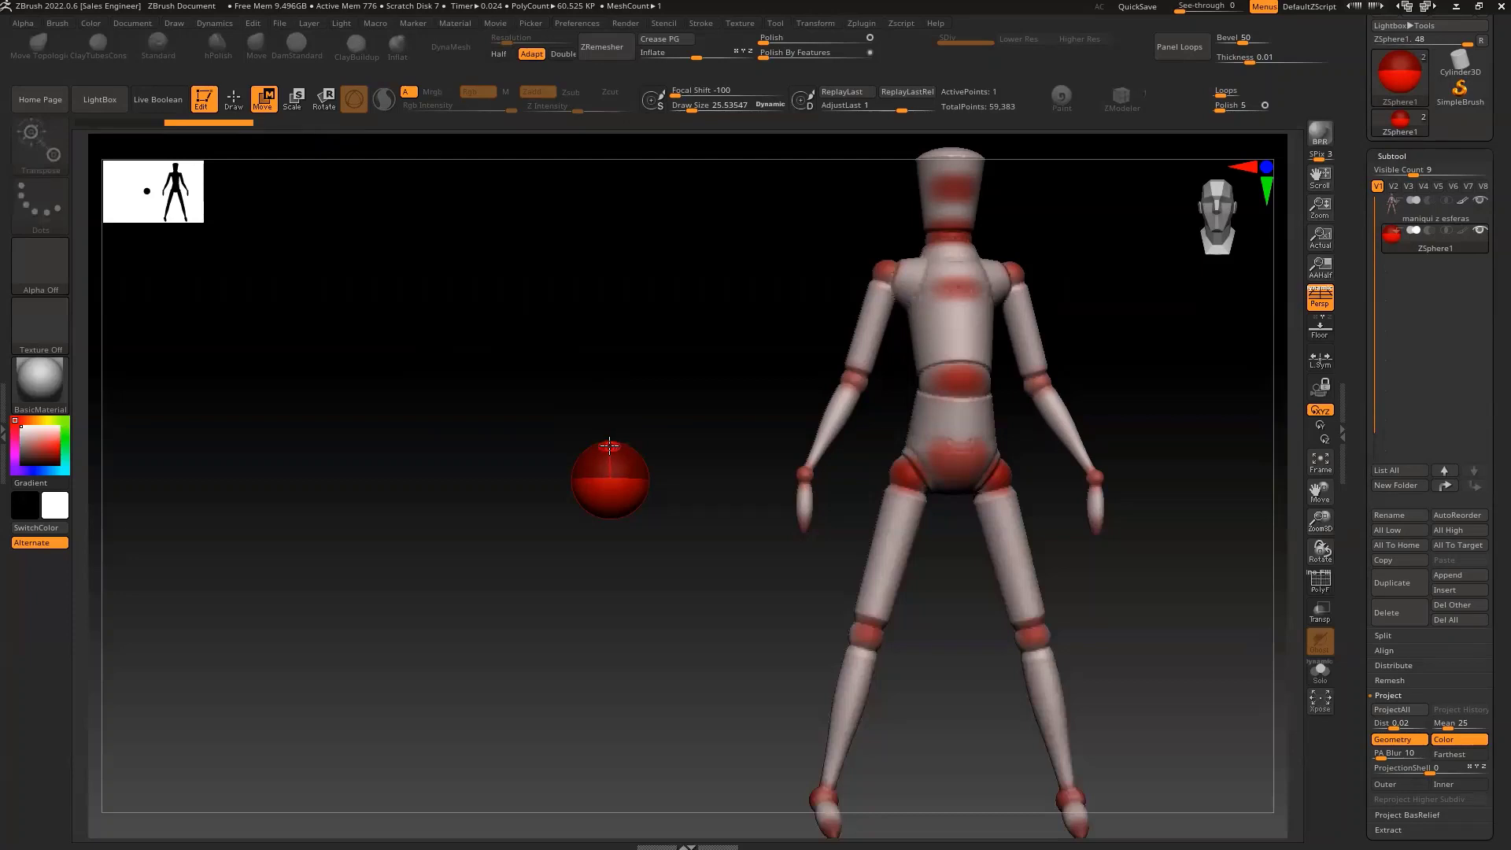
drag(612, 446, 617, 459)
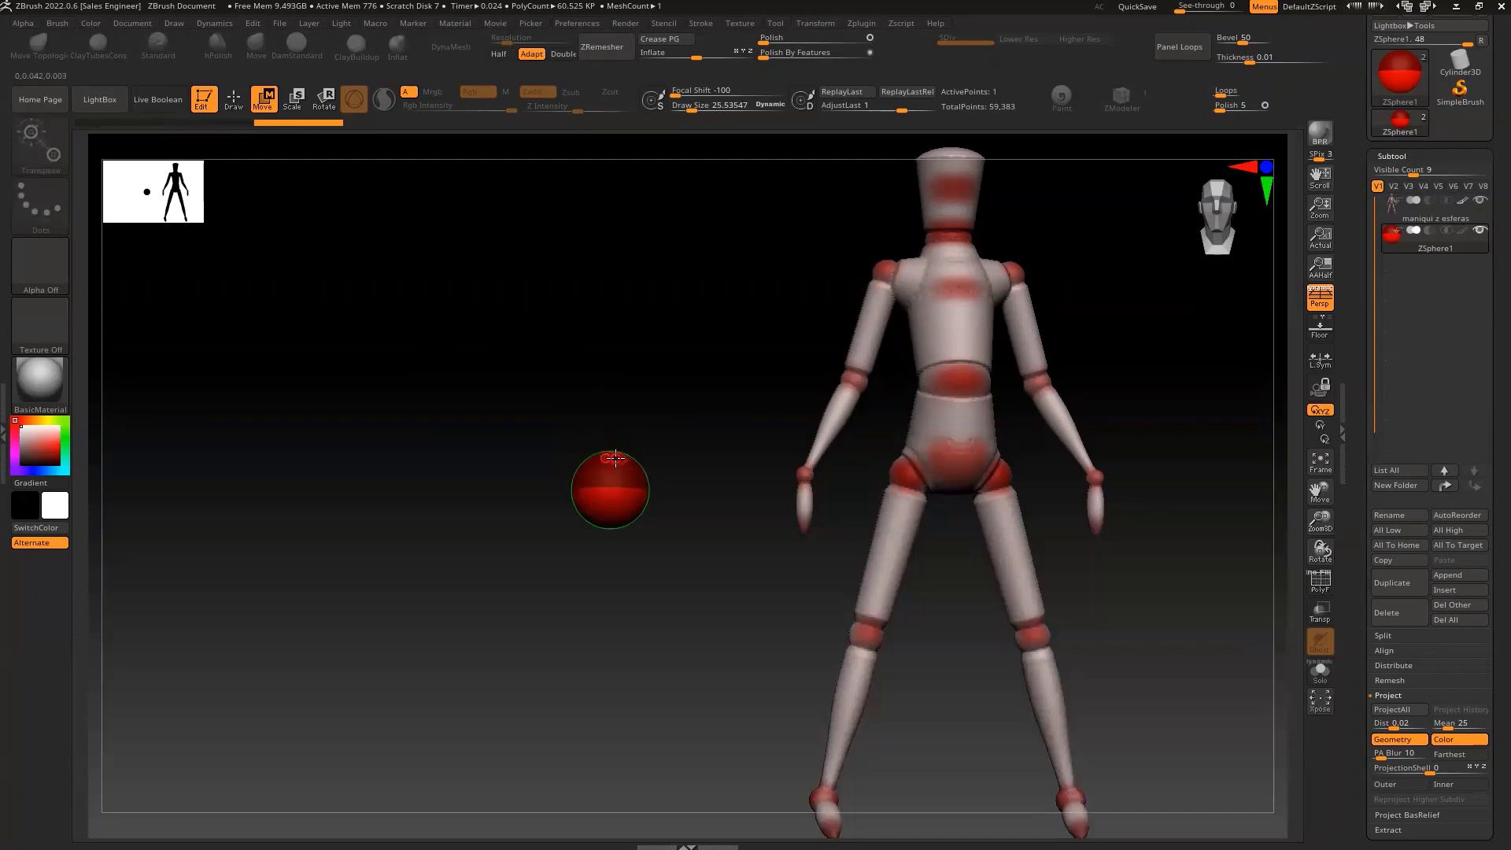
key(q)
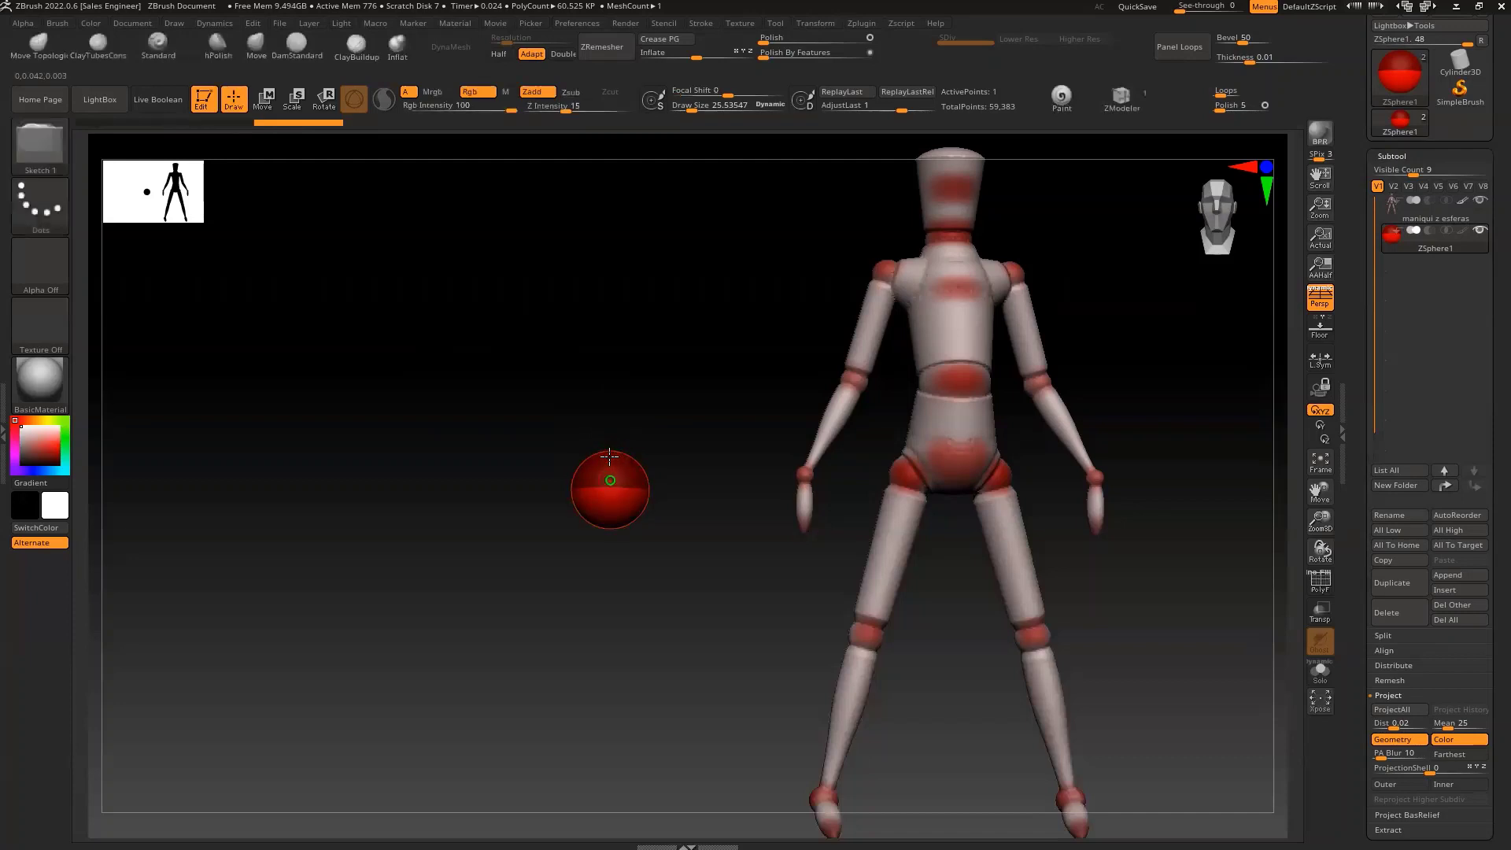
drag(610, 454, 614, 432)
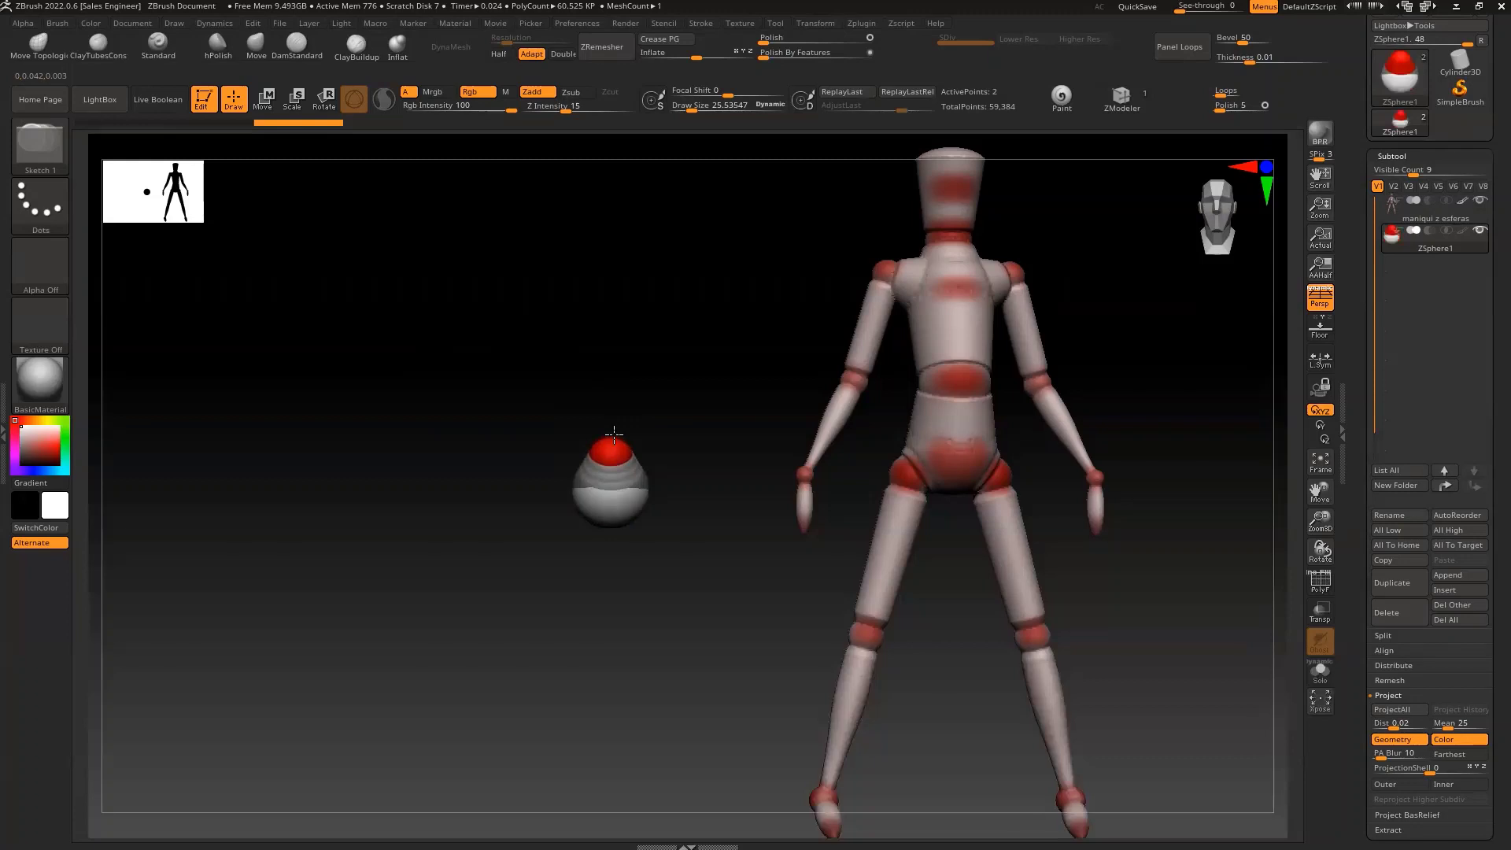
Pull the child ZSphere upward and resize it, undoing an oversized scale.
click(610, 439)
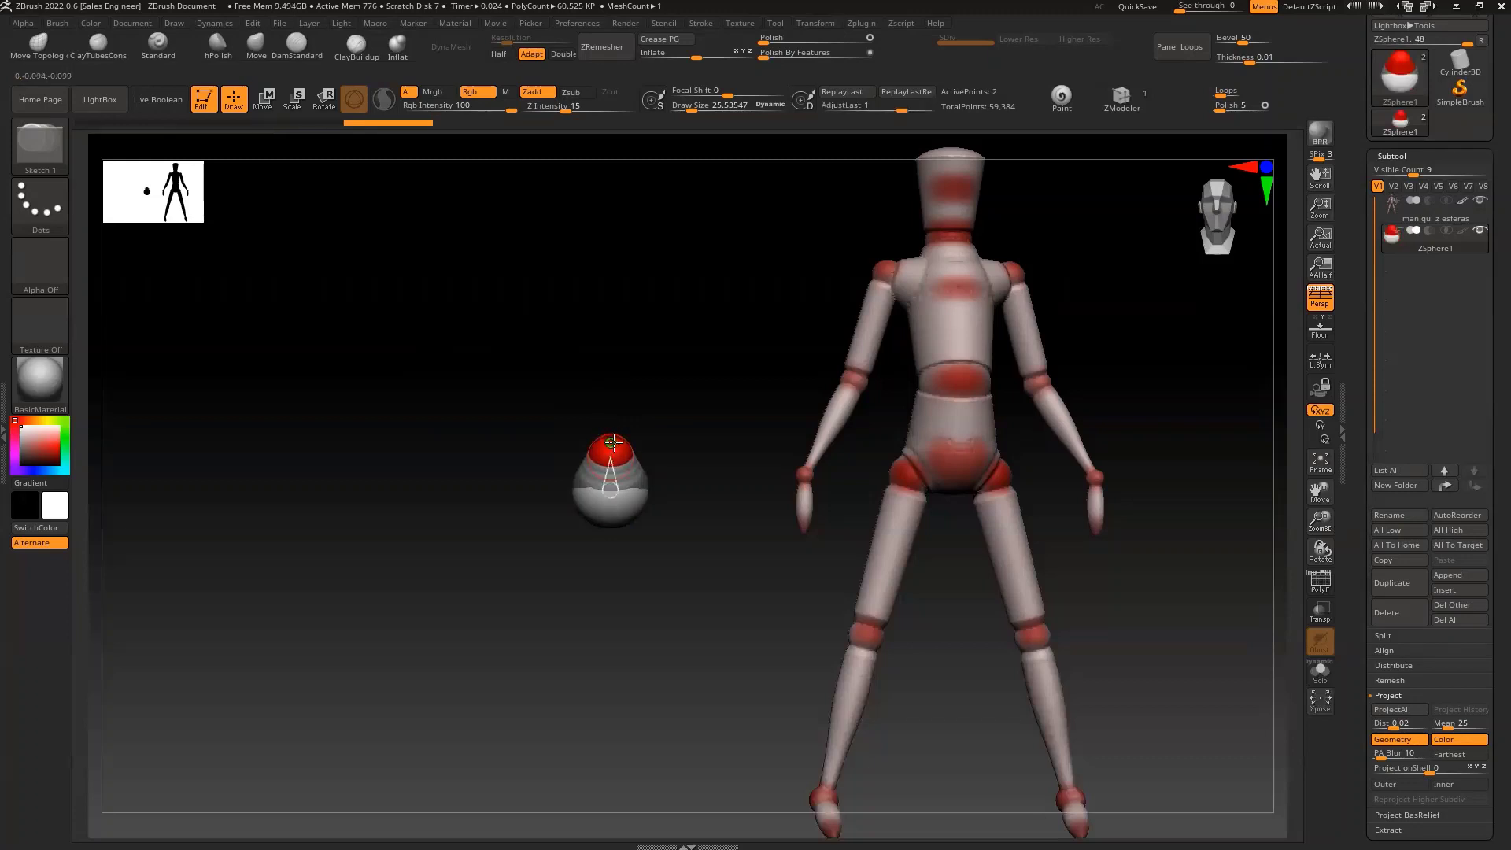
key(w)
drag(613, 447, 612, 419)
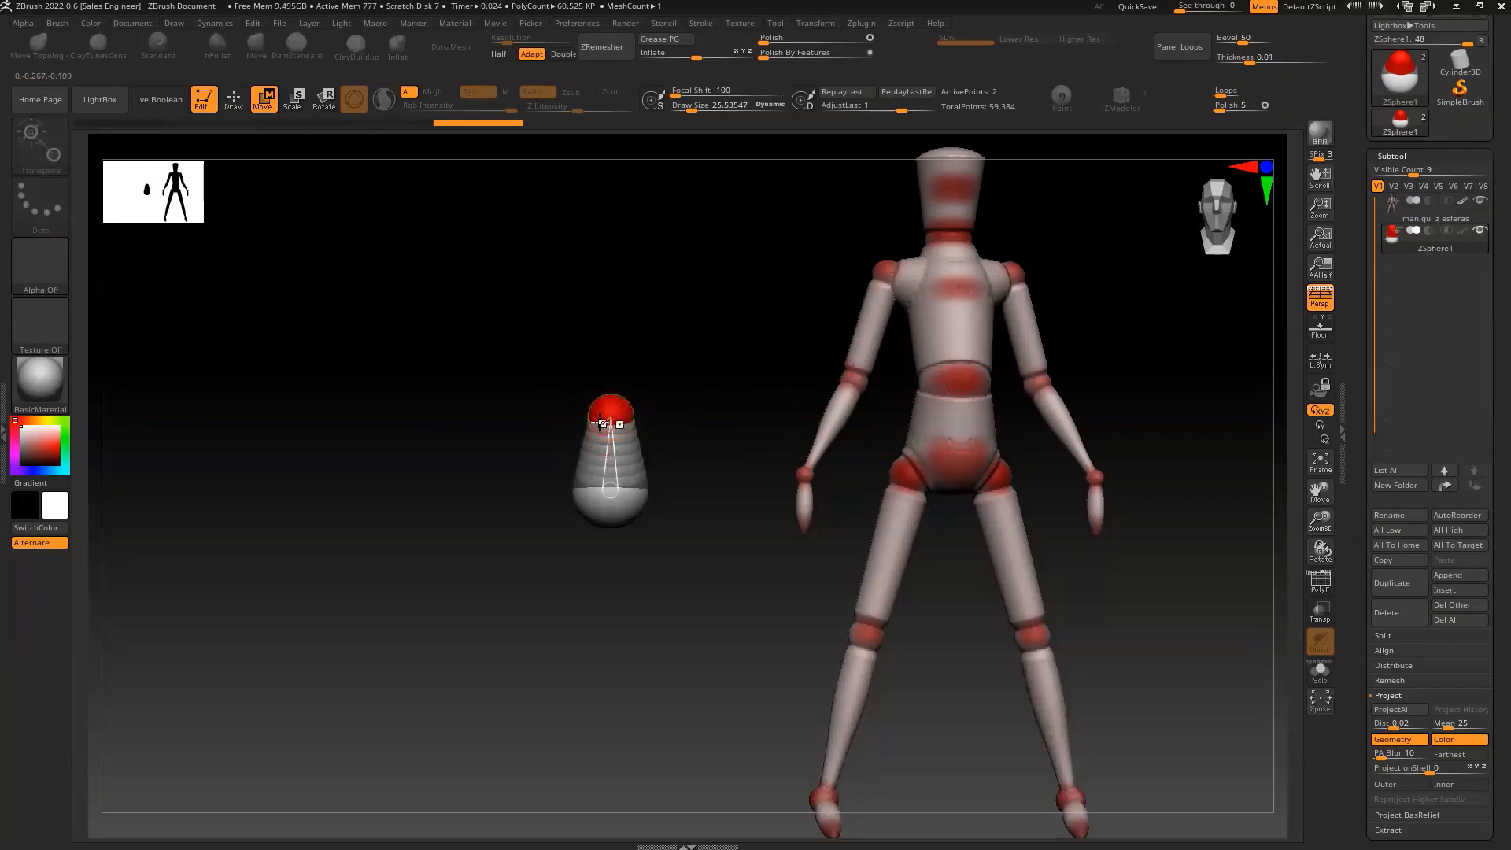
key(e)
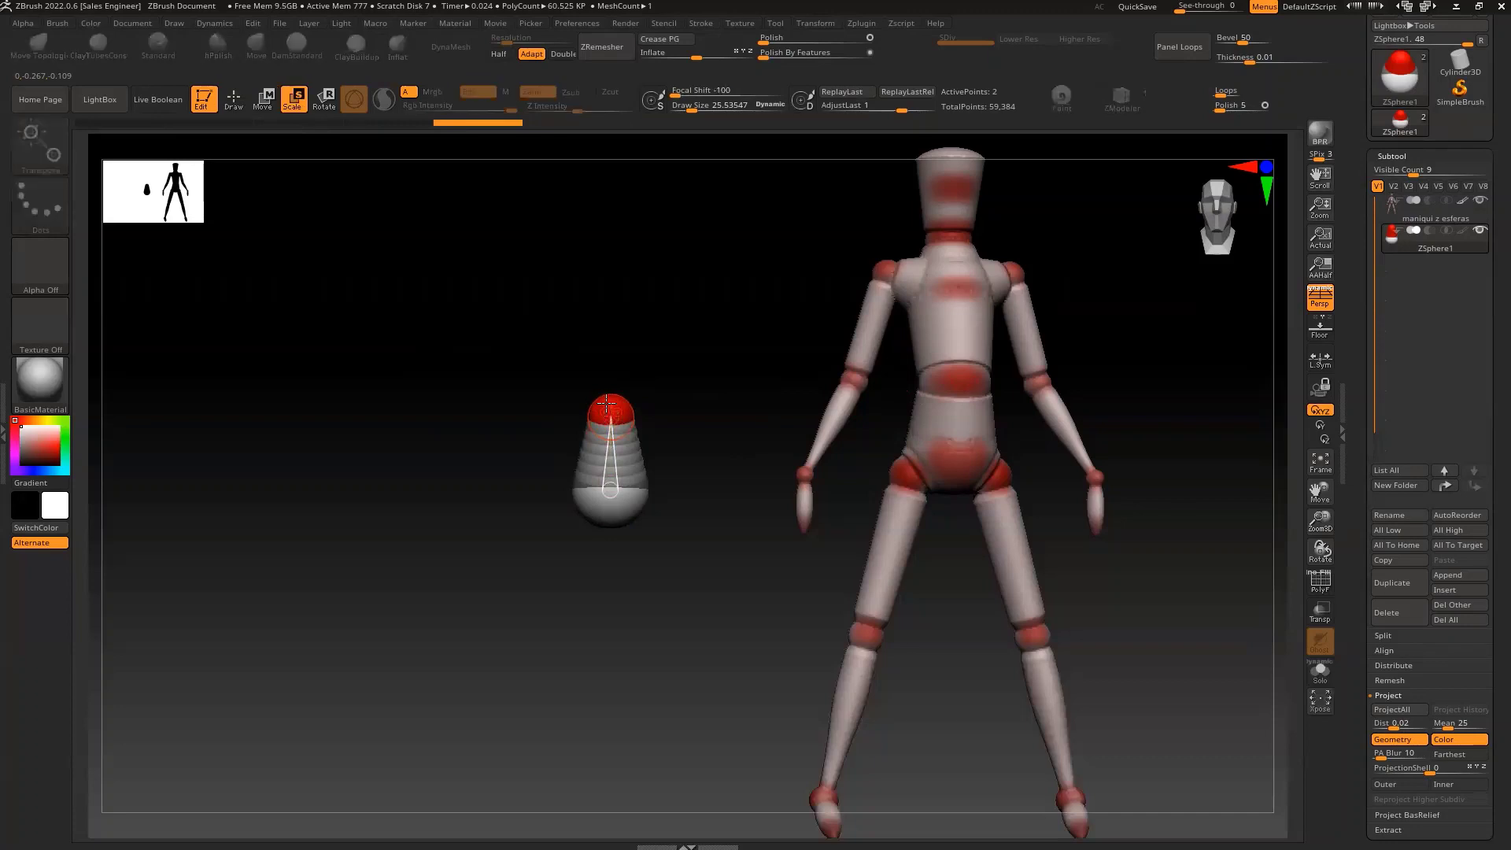
drag(610, 399, 604, 519)
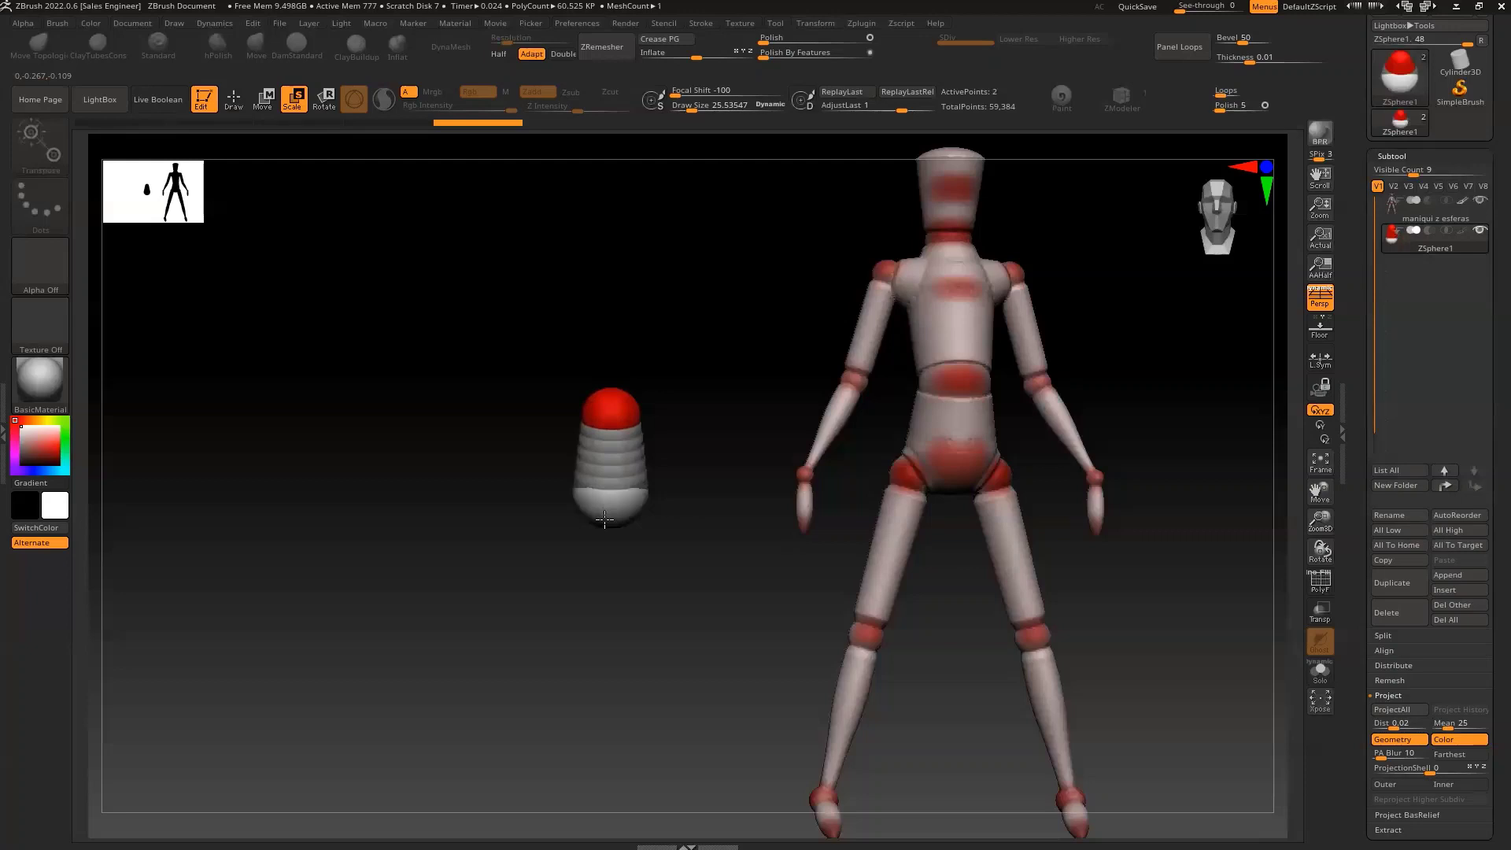
key(ctrl+z)
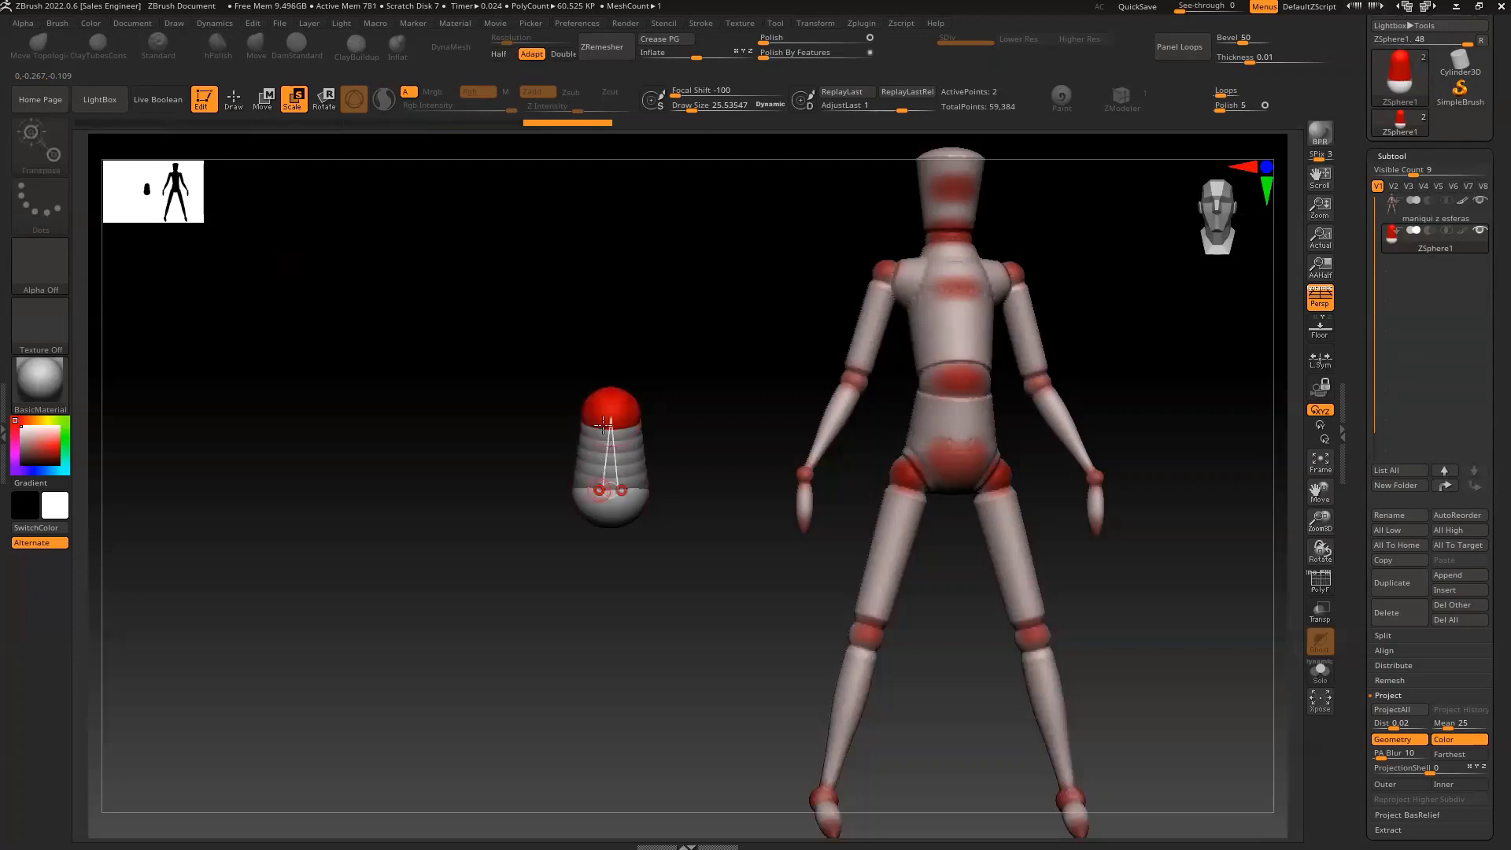
drag(610, 490, 607, 393)
Add a third ZSphere on top and orbit to a side view.
key(q)
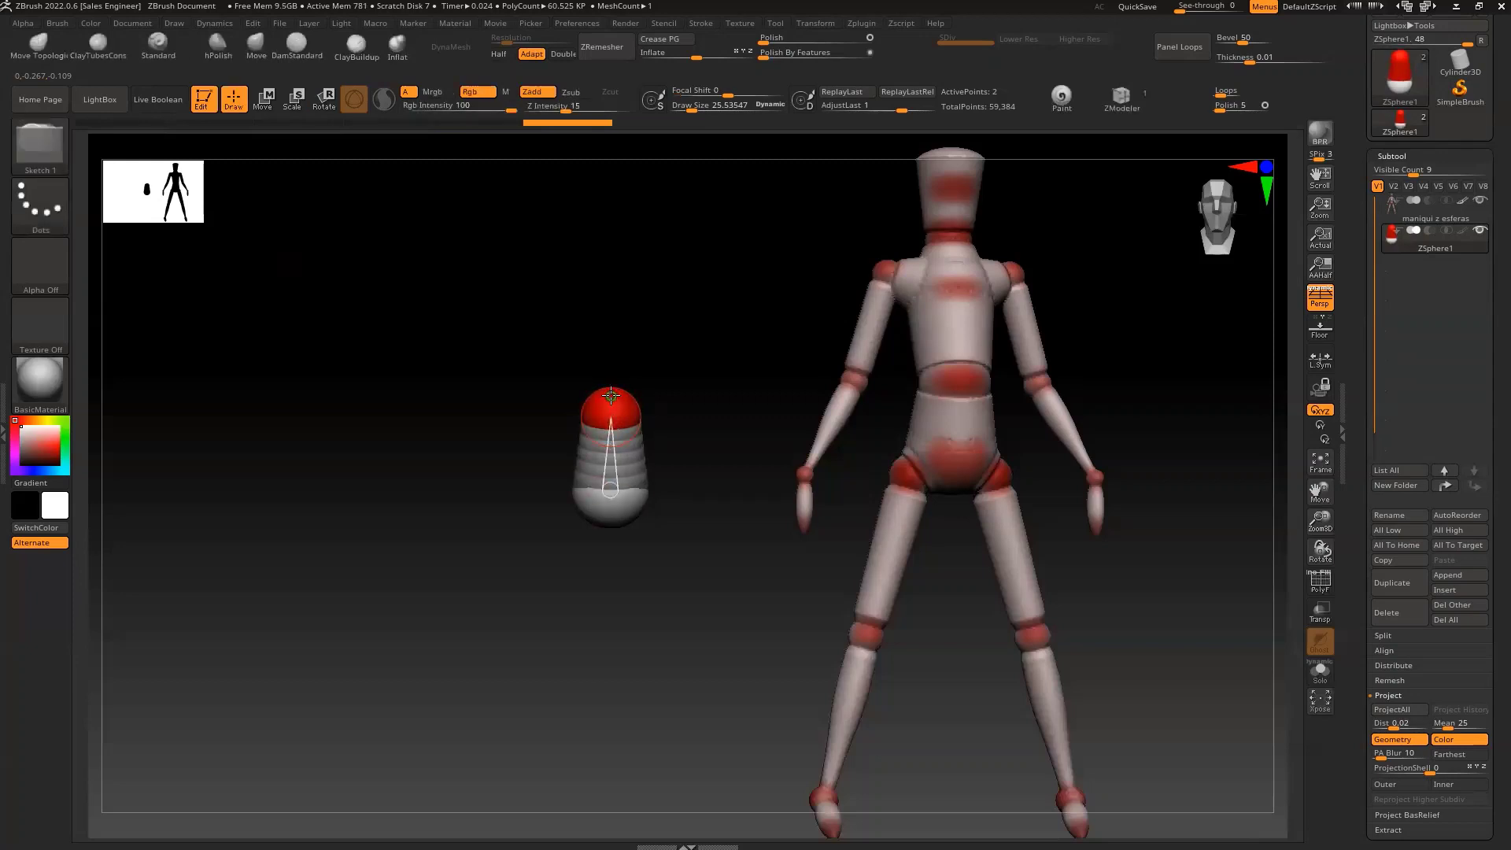
drag(613, 370, 616, 349)
key(w)
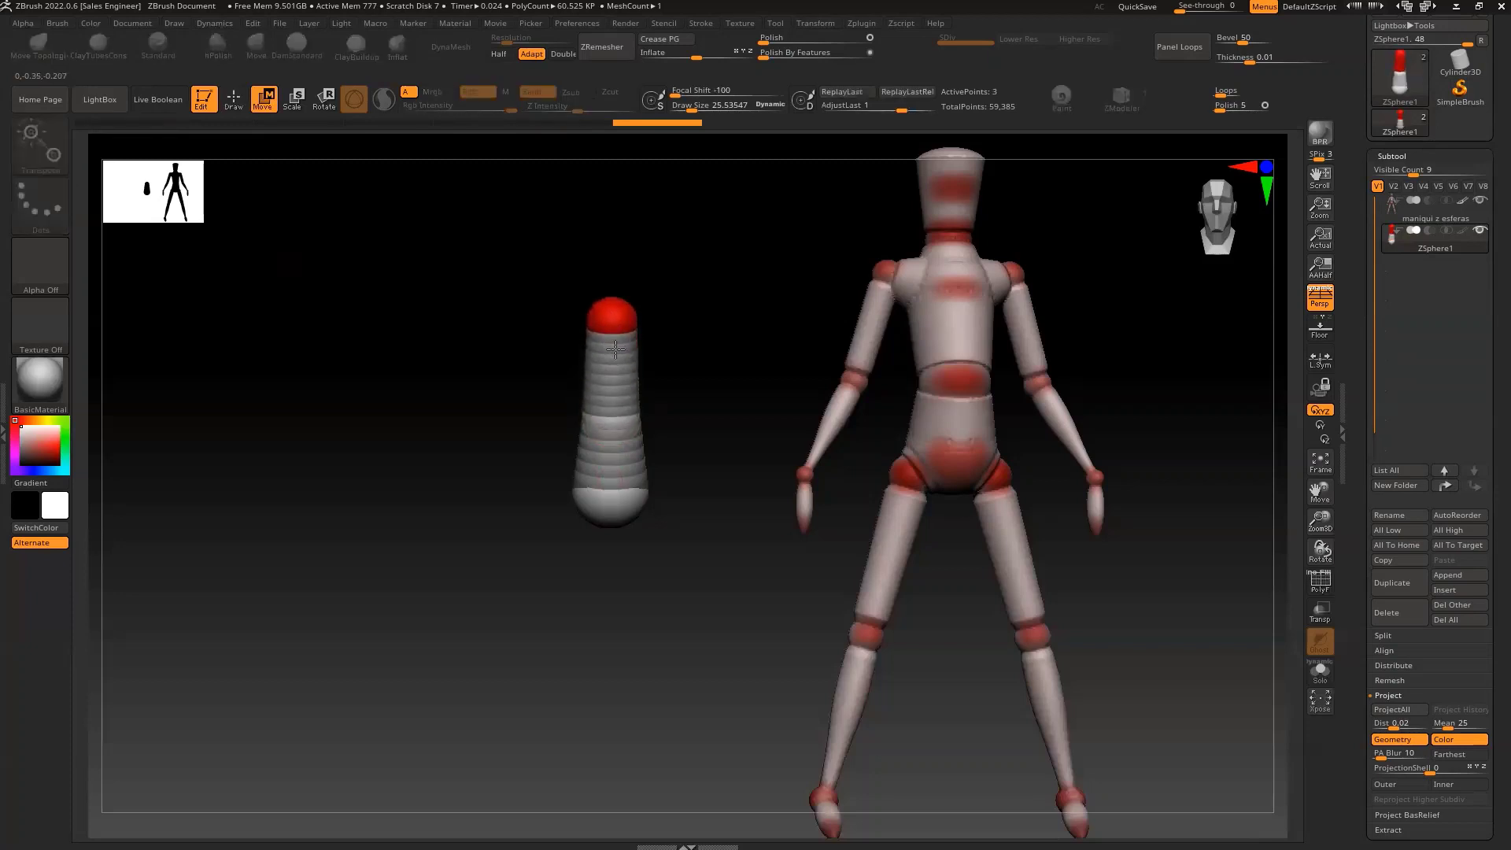
right_drag(615, 349, 567, 389)
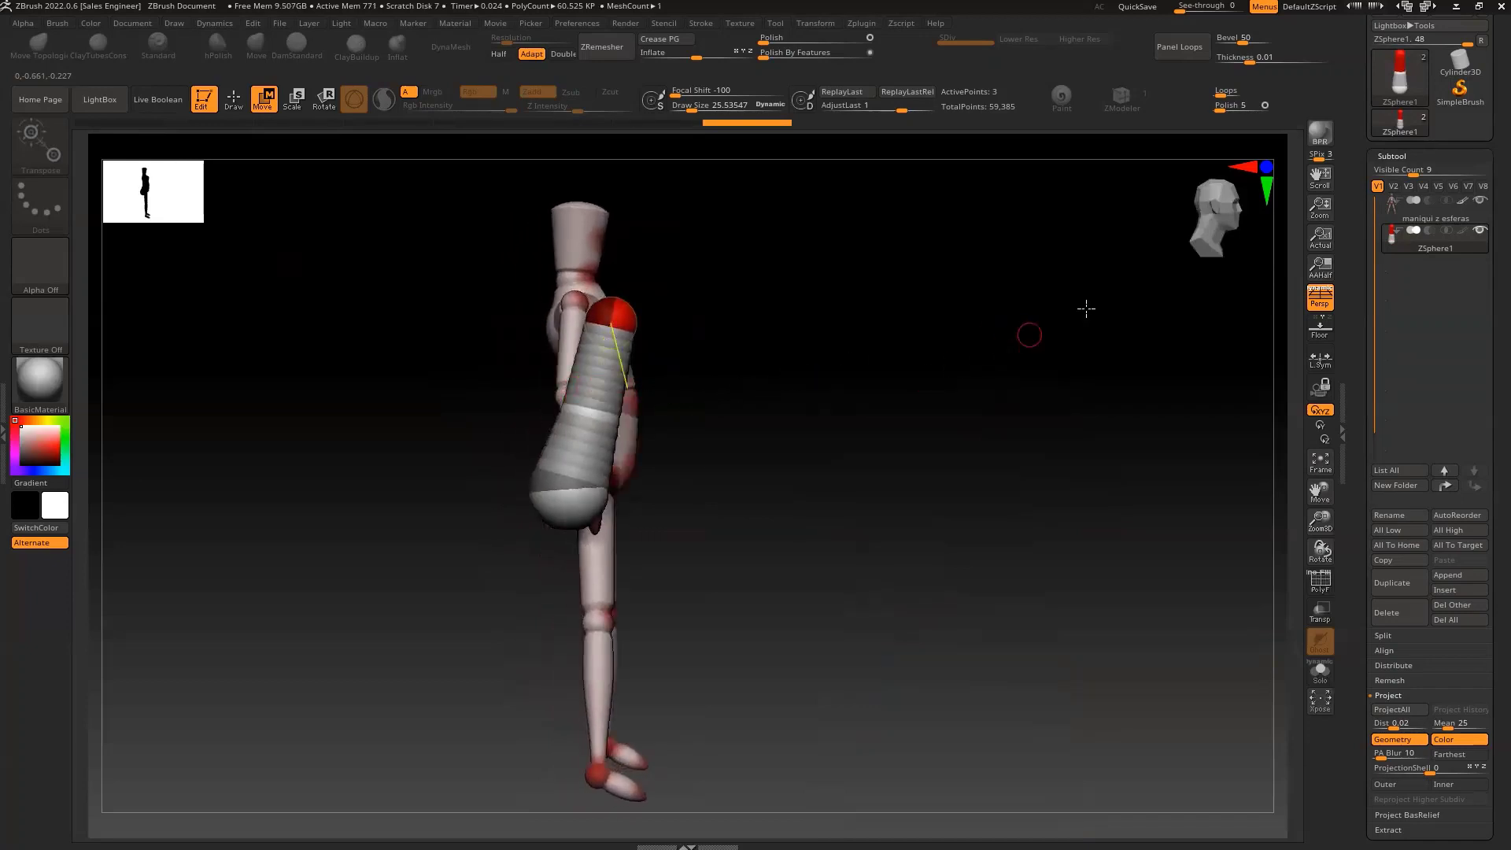
In side view, stand the column upright, raise the lower ZSphere and adjust the shoulder sphere.
click(1210, 226)
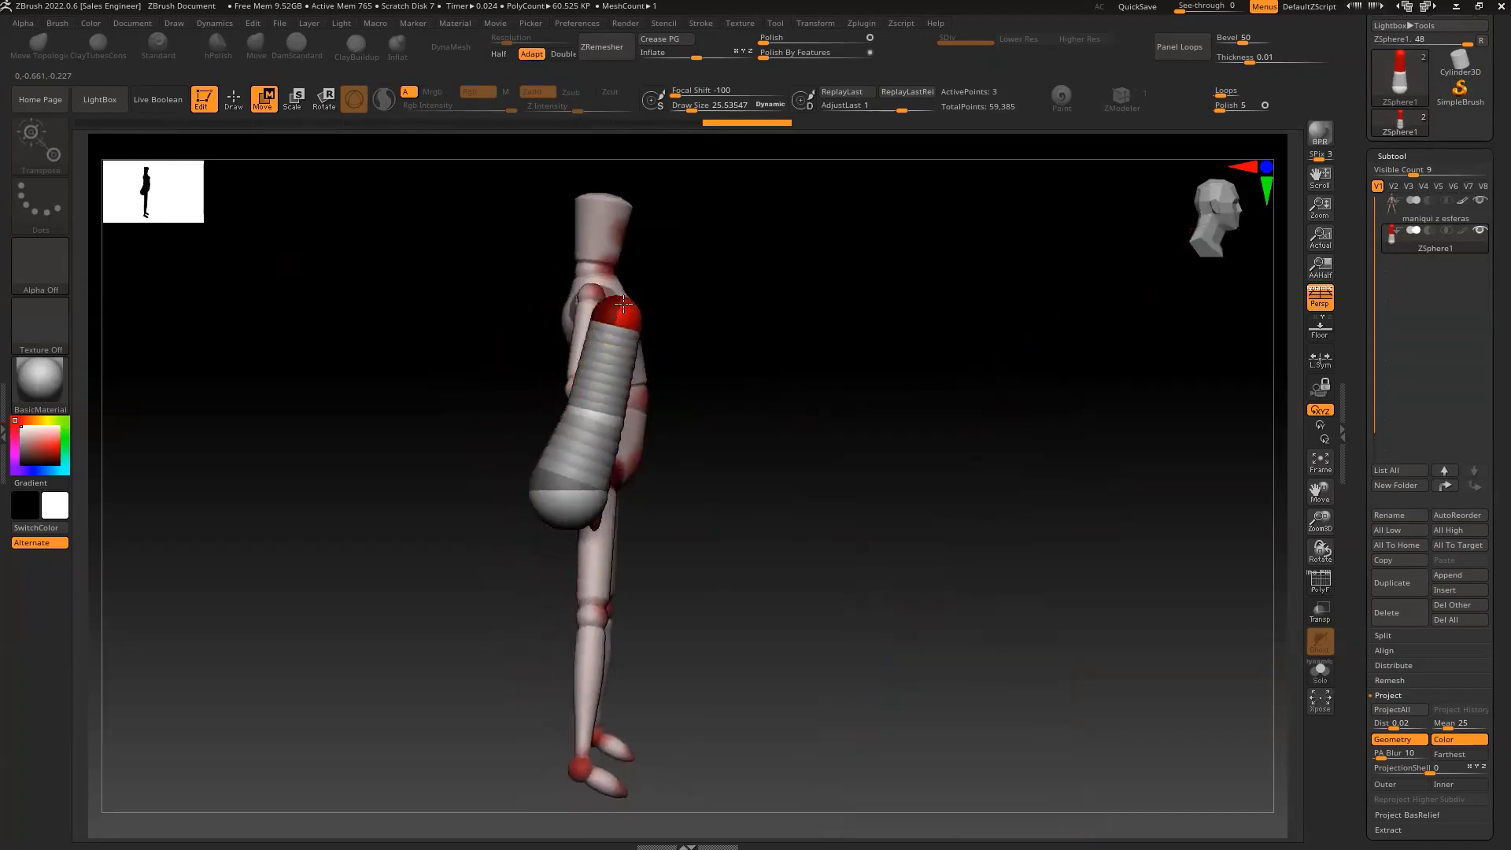
drag(623, 308, 592, 297)
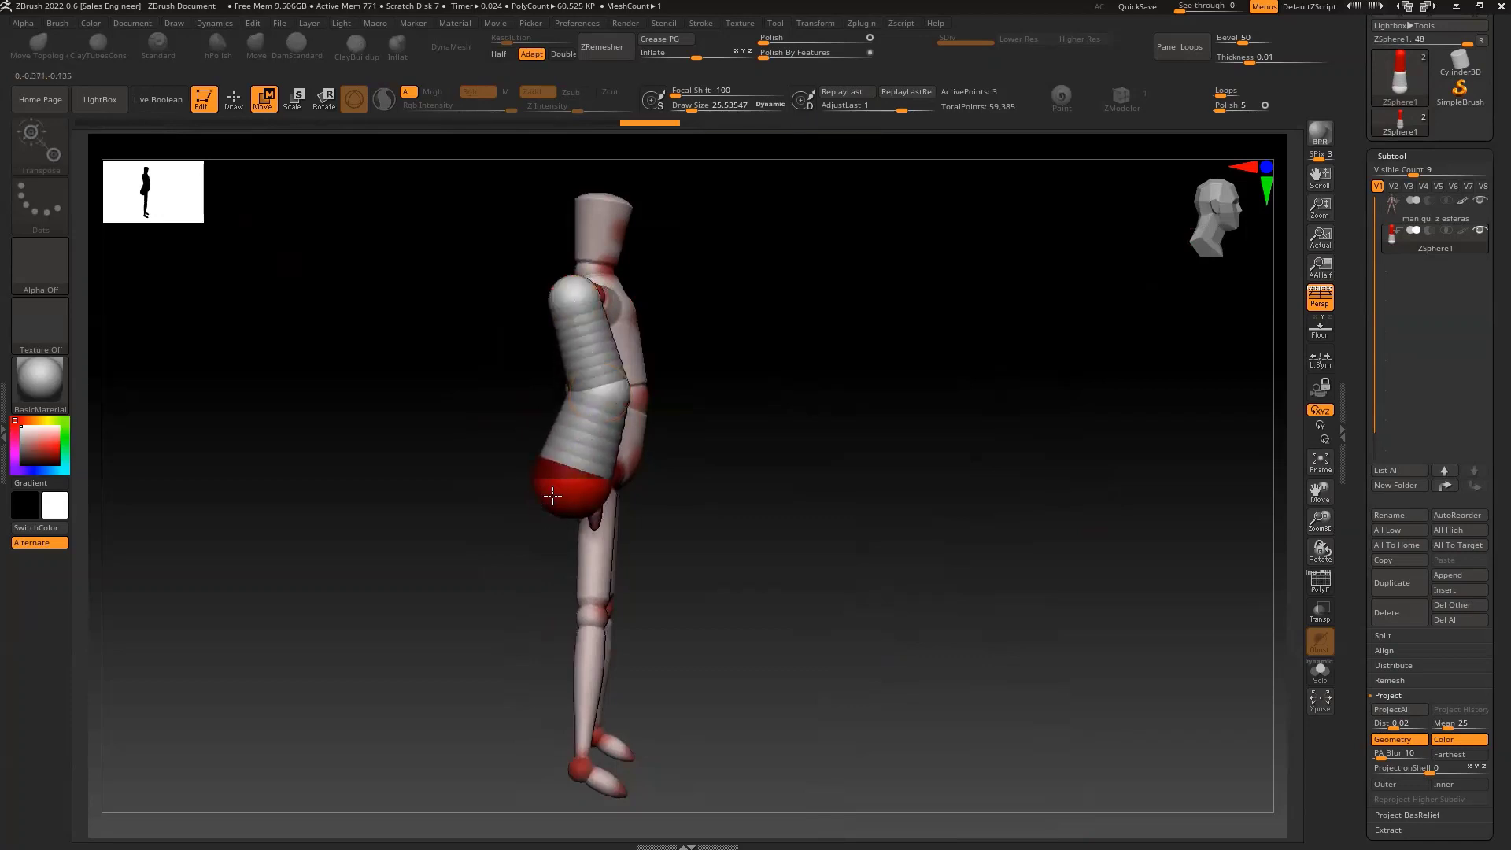
drag(553, 510, 552, 481)
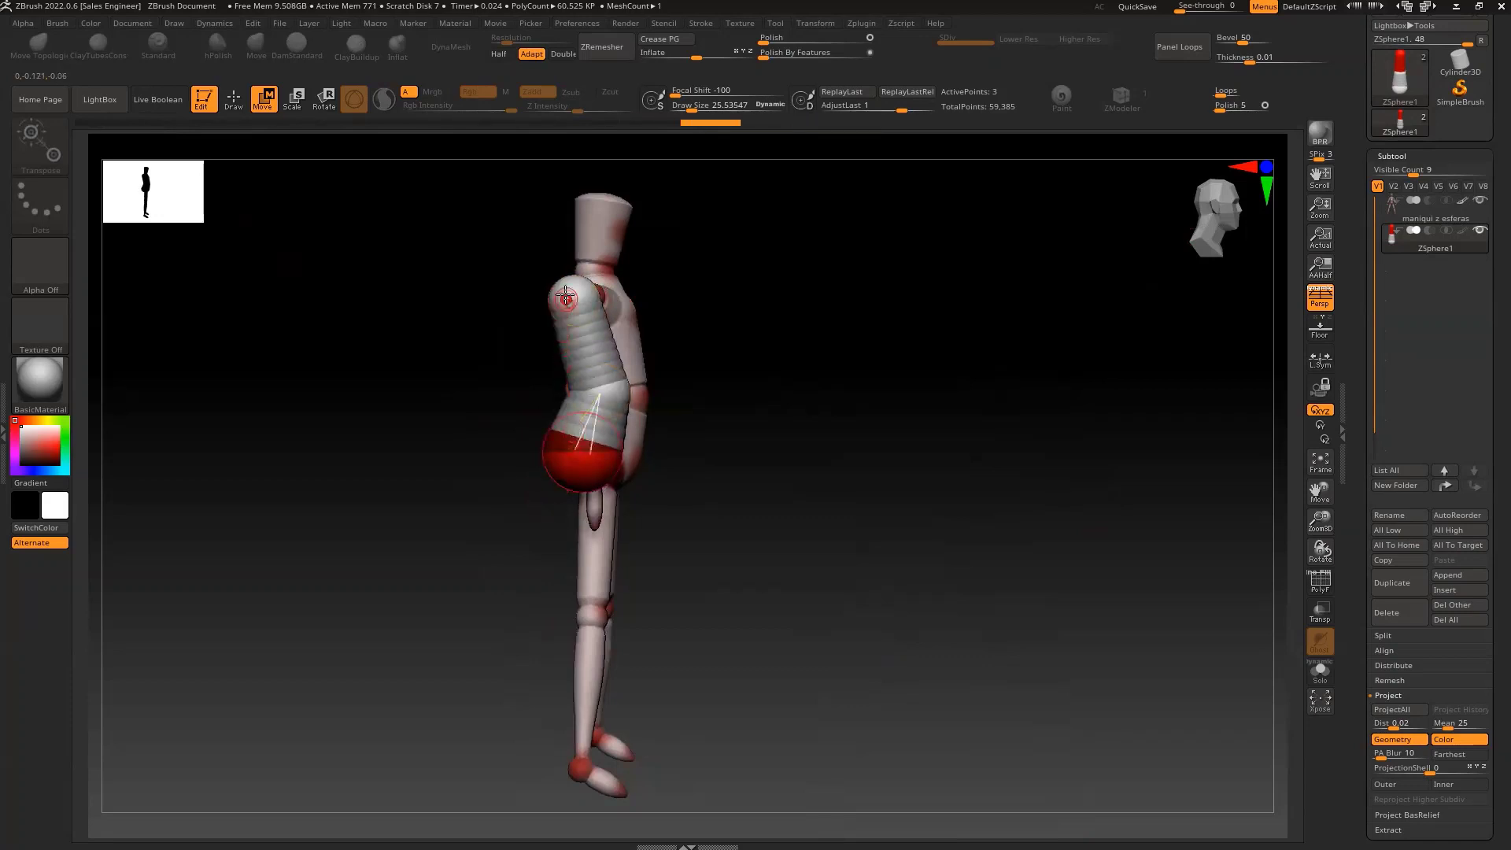
drag(567, 292, 570, 297)
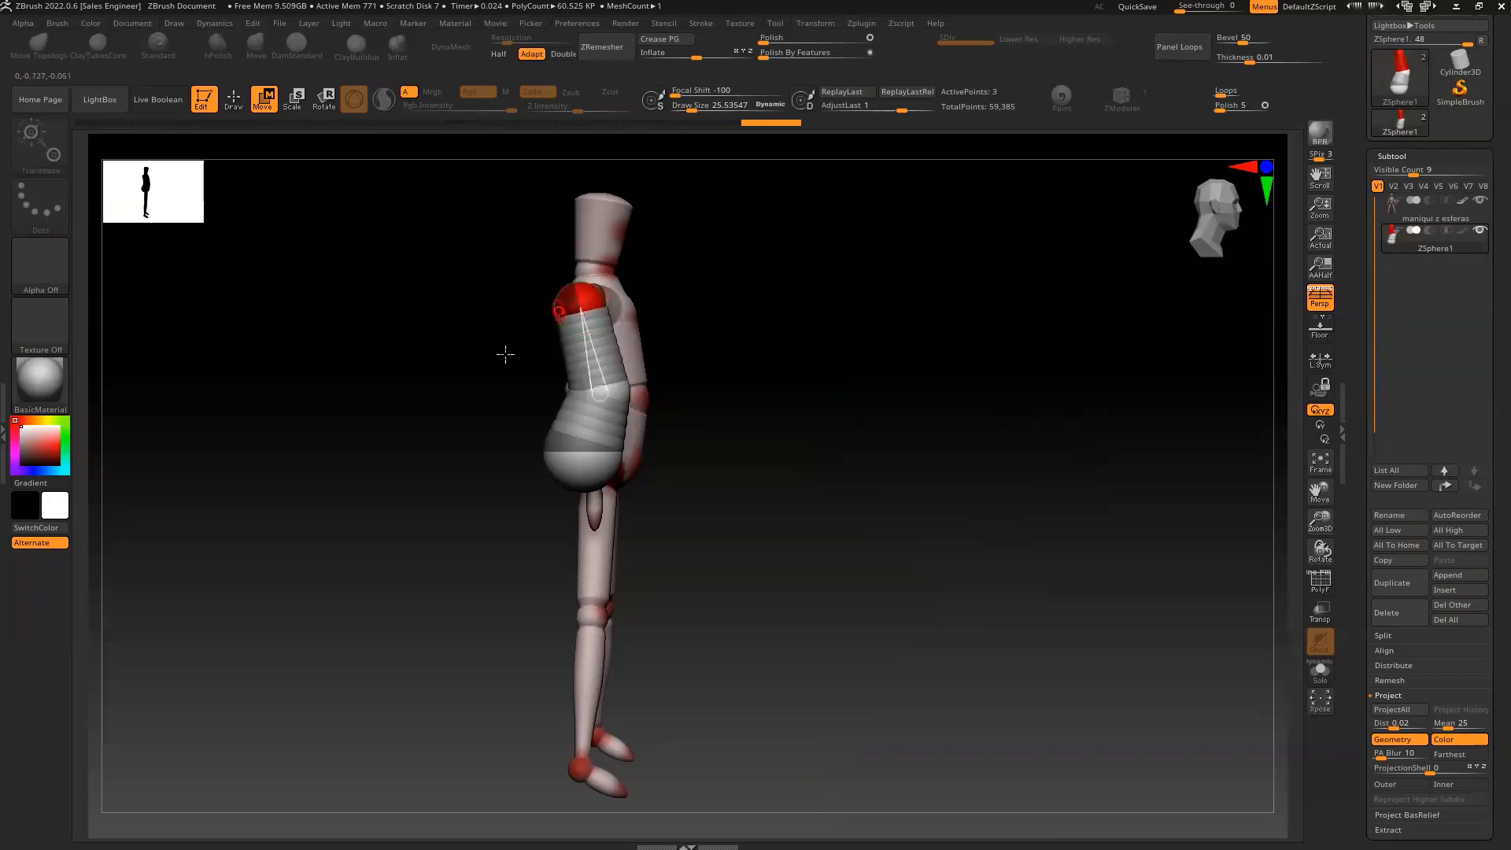
drag(506, 351, 415, 363)
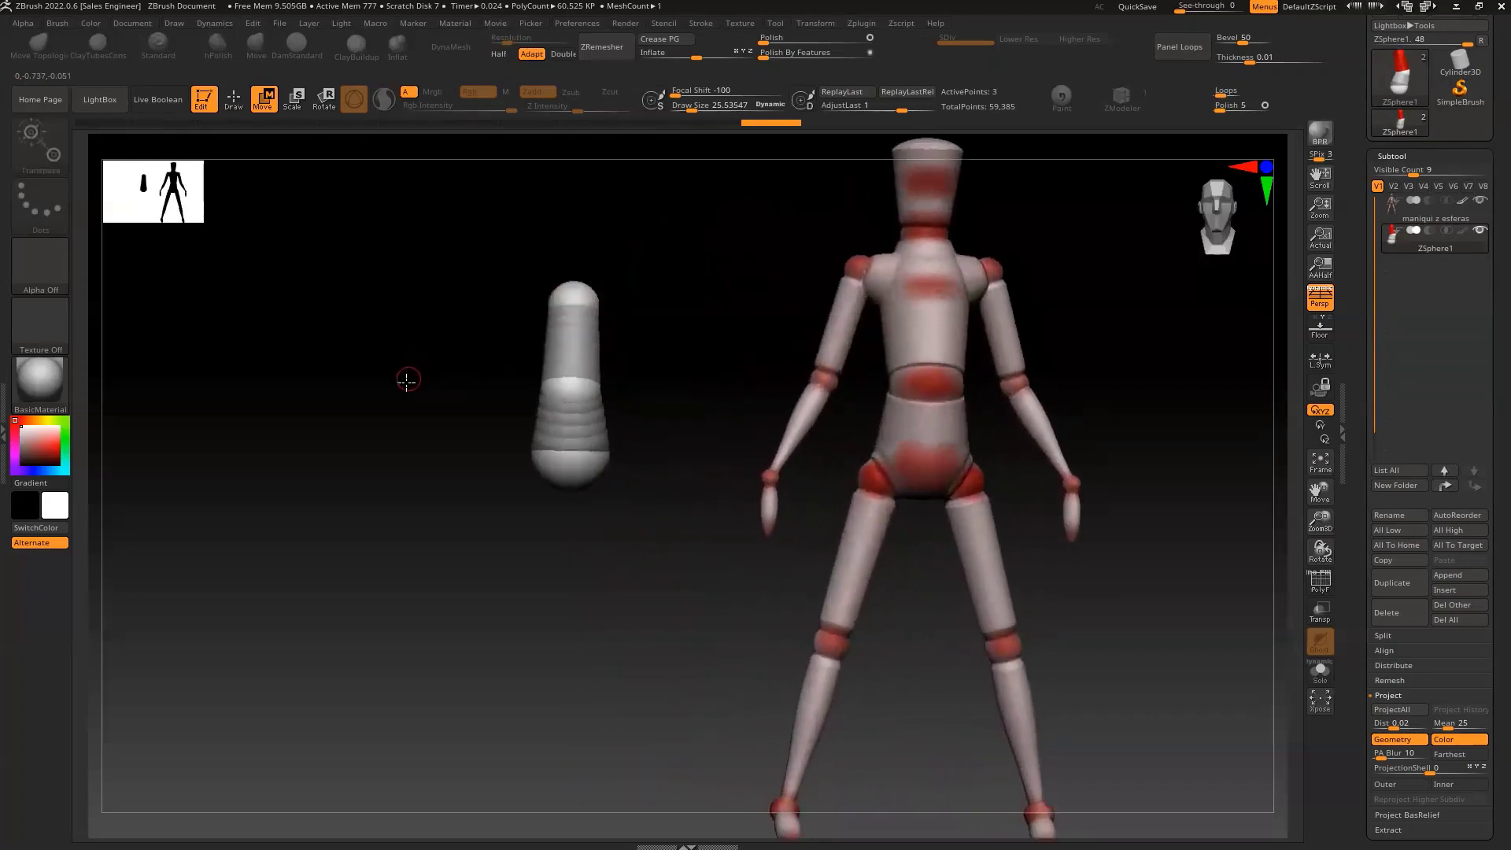
Zoom in on the column and add another ZSphere at the chain's top.
drag(1237, 214, 1111, 297)
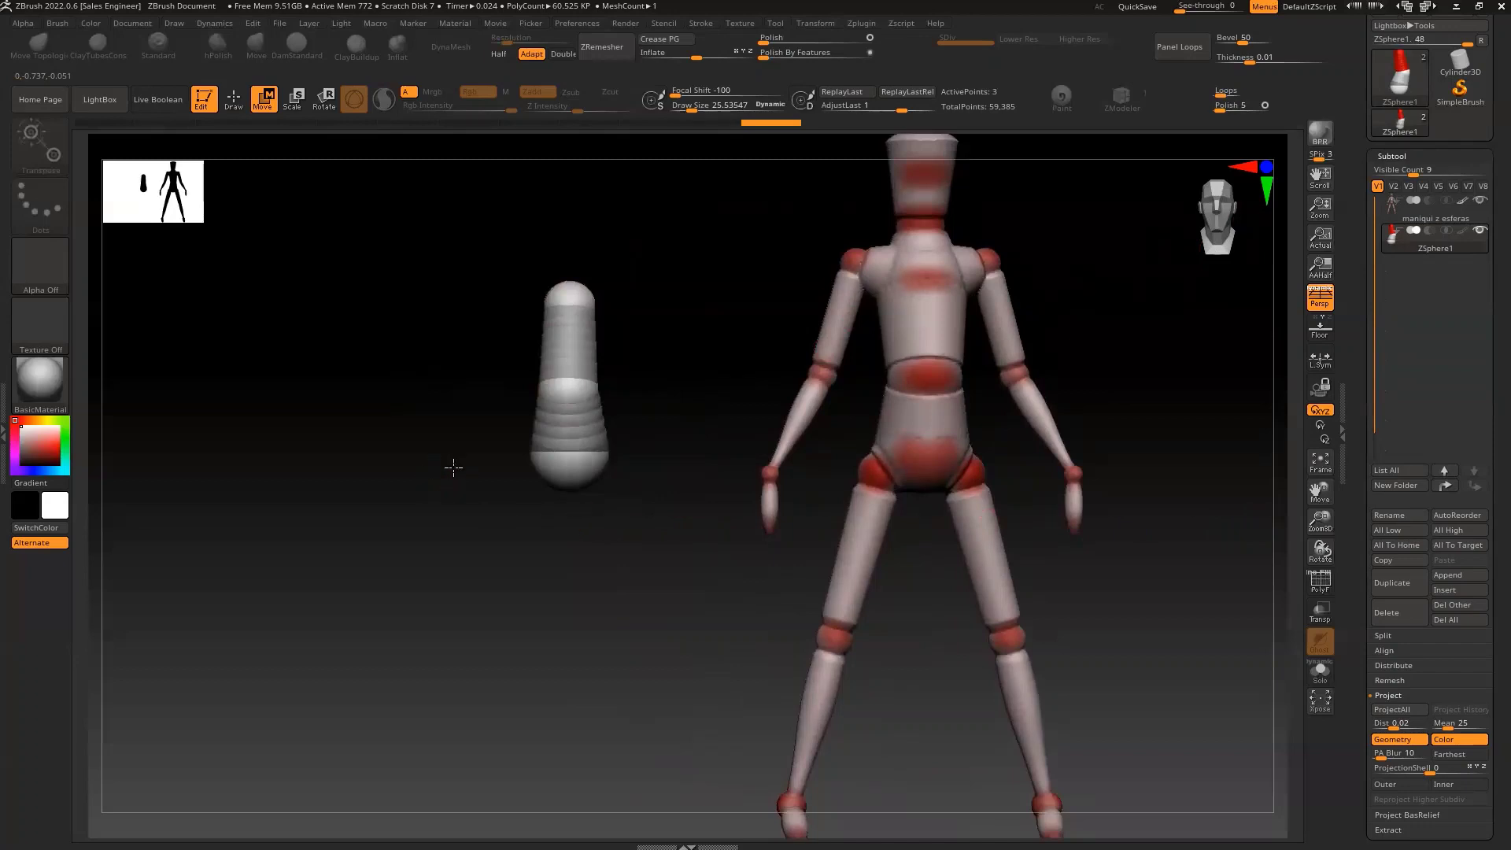
alt+drag(452, 469, 519, 515)
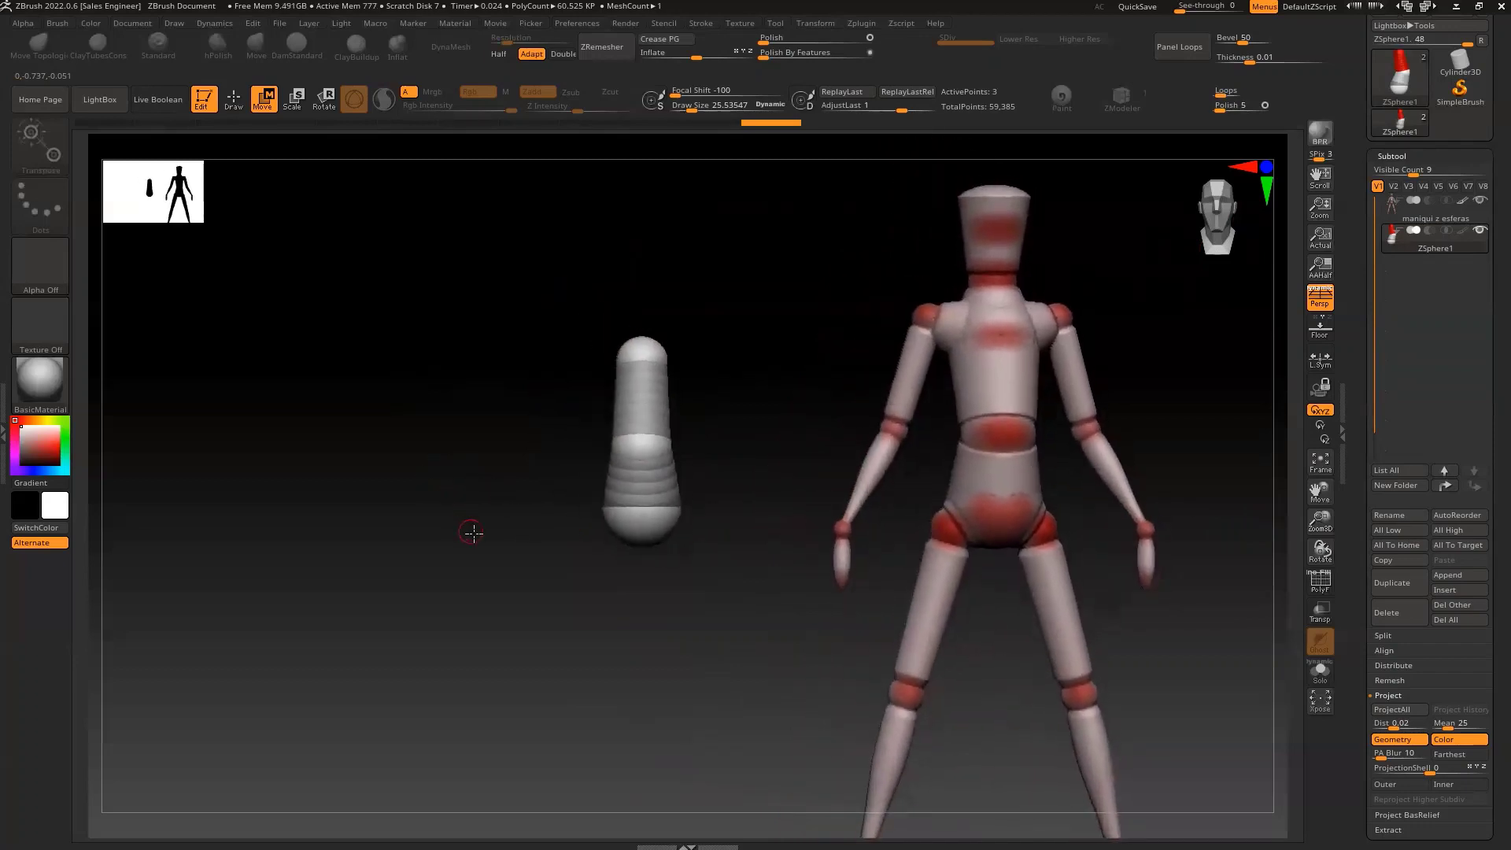
mouse_move(472, 530)
alt+mouse_down()
mouse_move(482, 591)
mouse_move(462, 594)
alt+mouse_up()
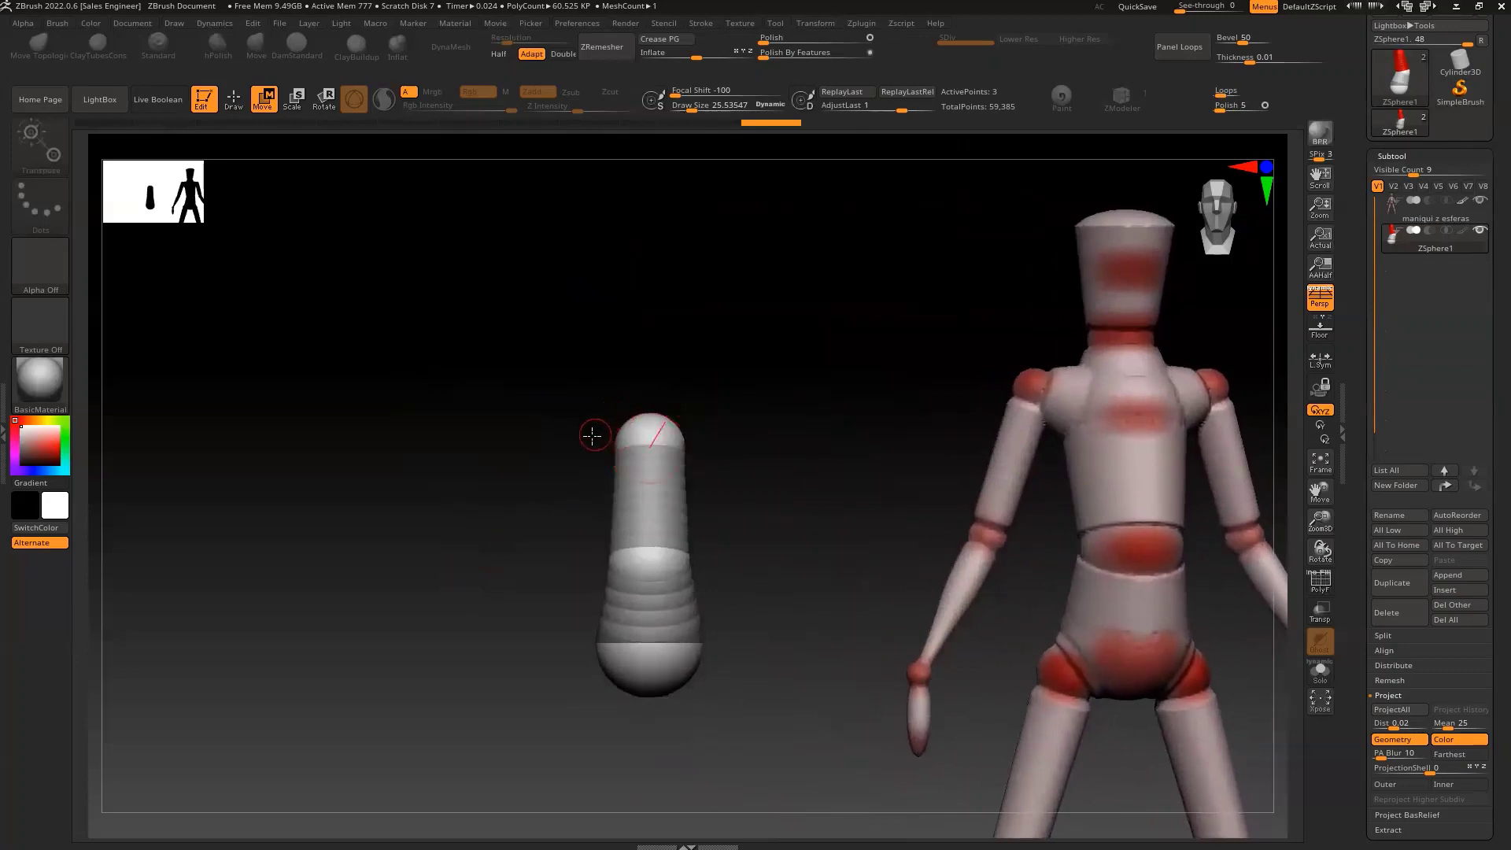
key(q)
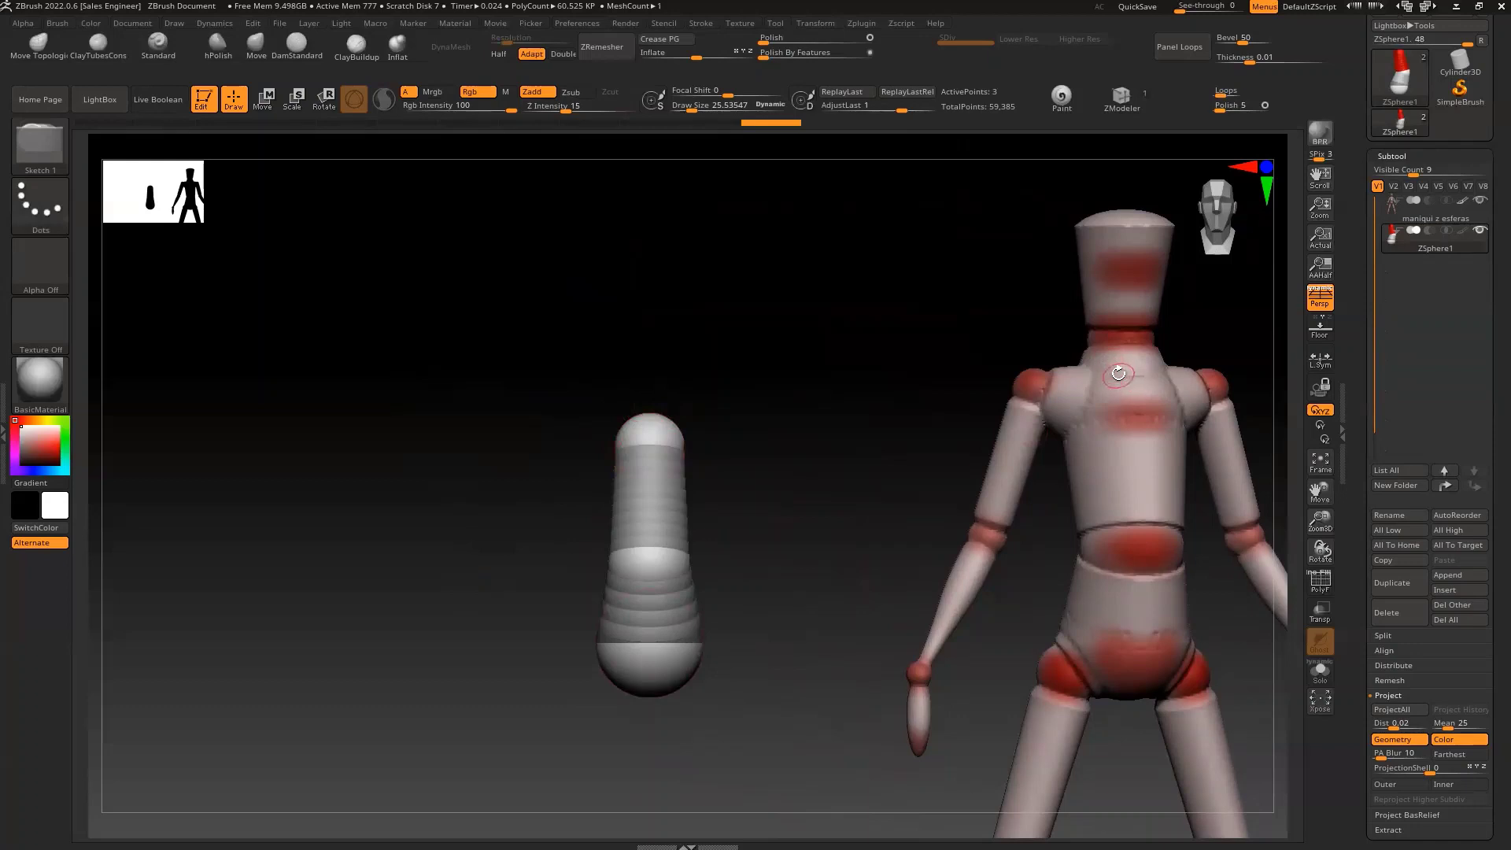
click(649, 415)
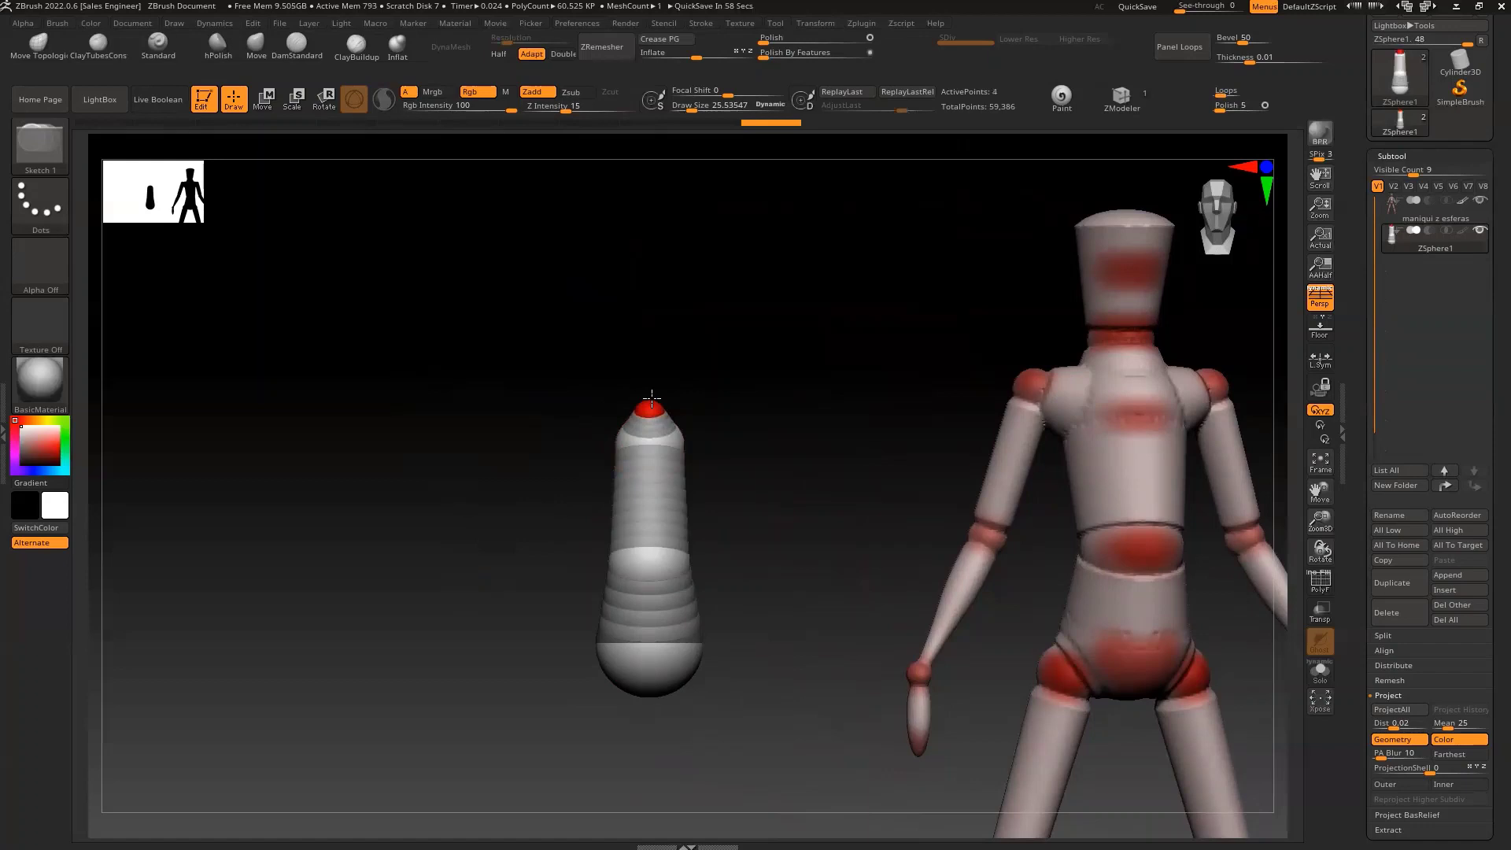
key(w)
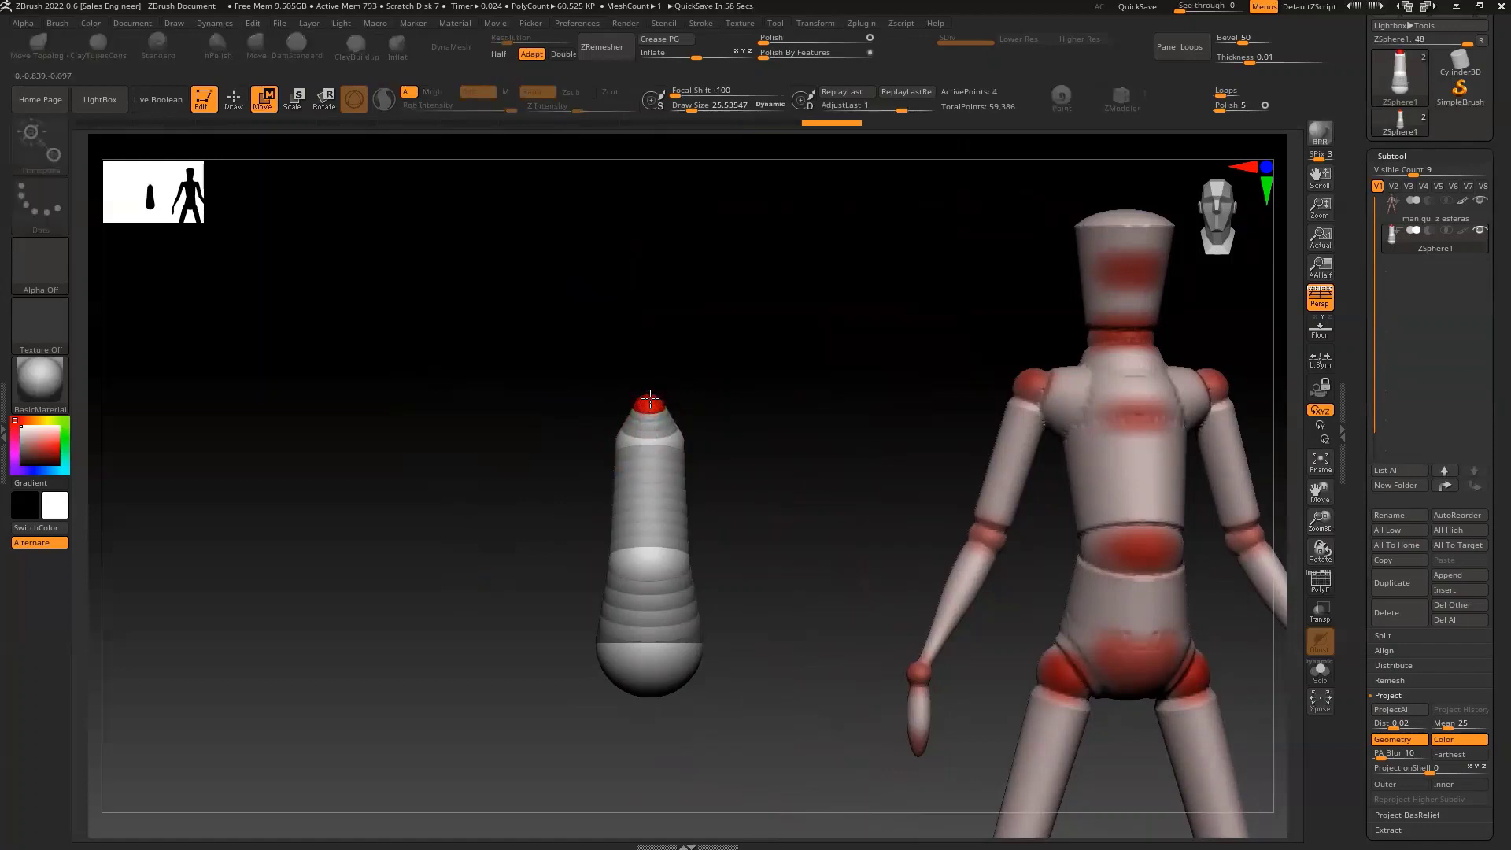
drag(531, 406, 642, 398)
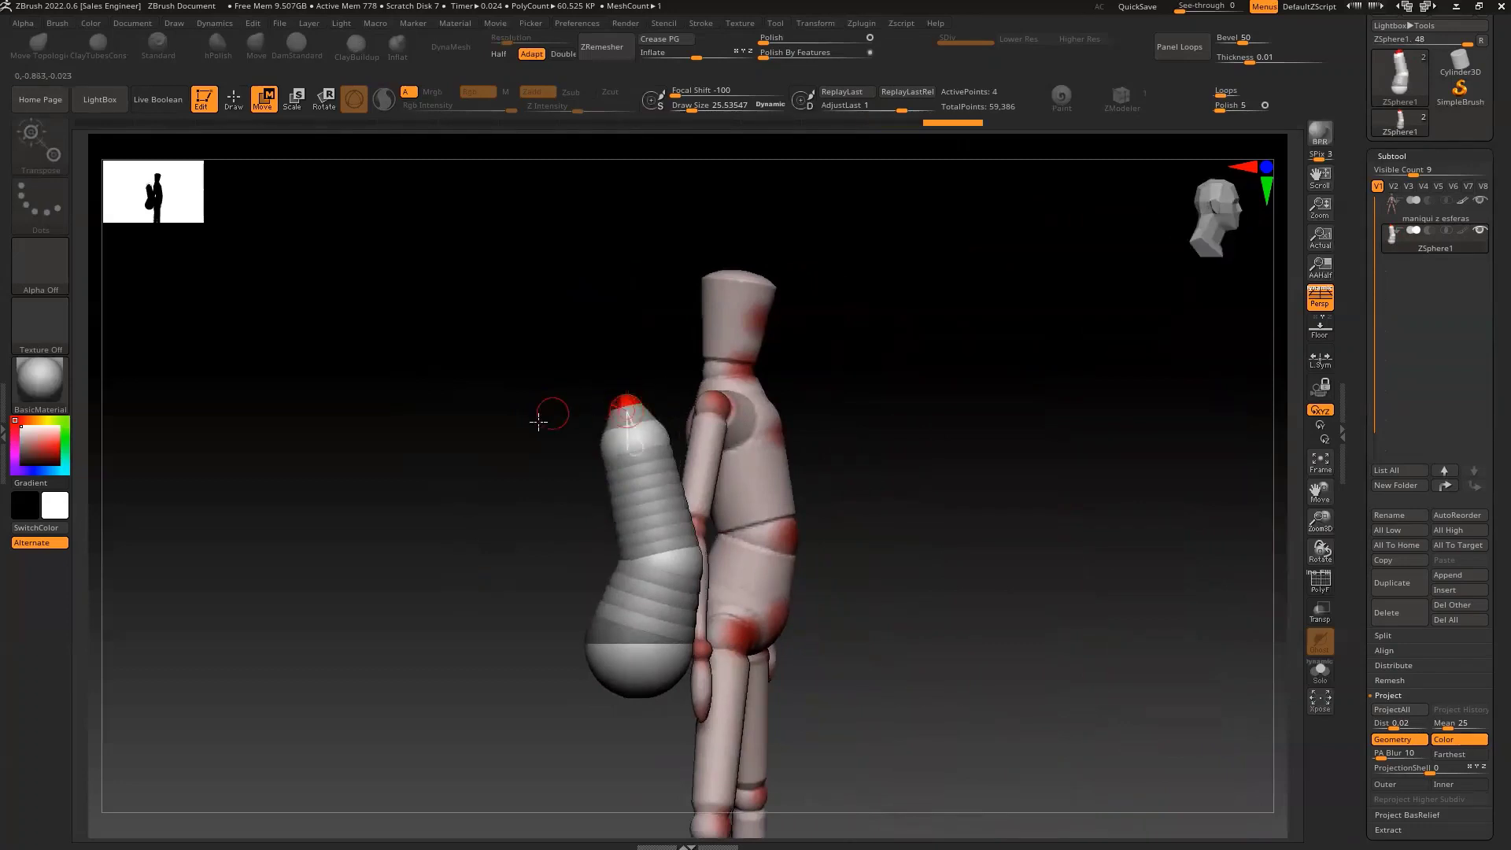
drag(540, 412, 465, 428)
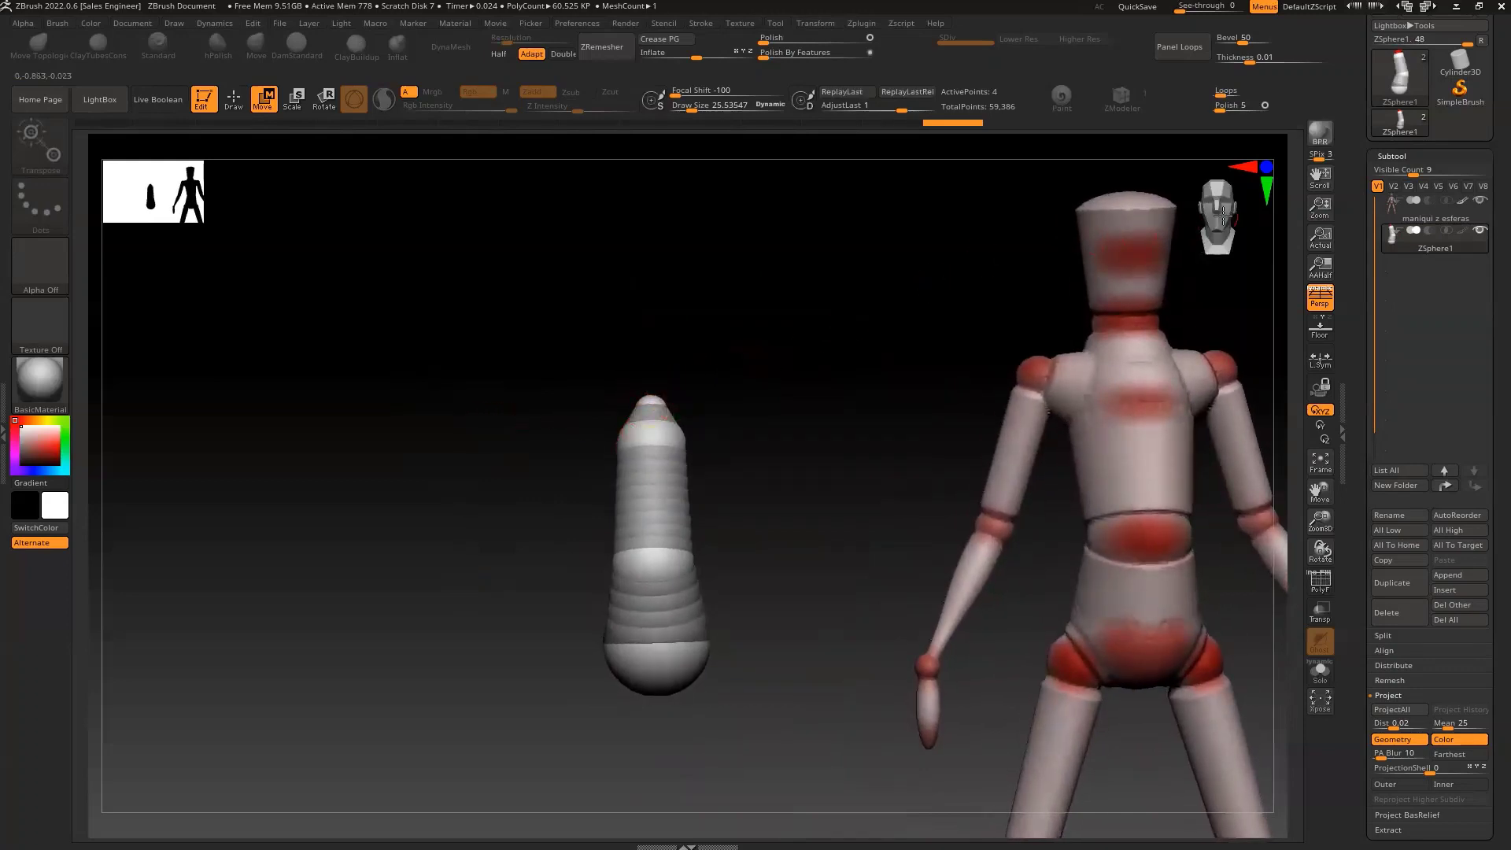
Add a sphere at the tip and pull it upward into a long neck.
key(e)
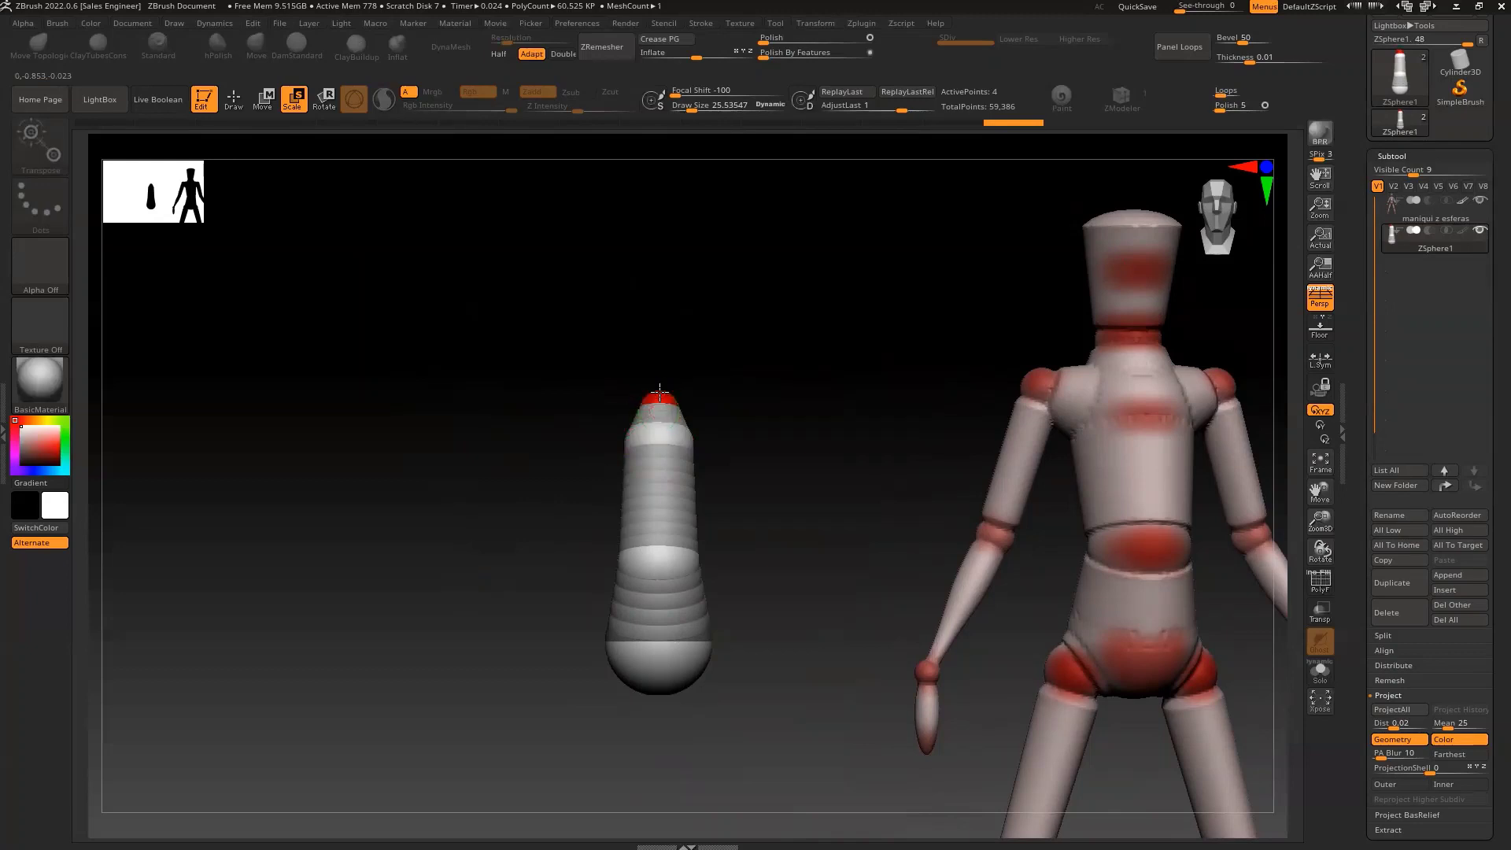
key(q)
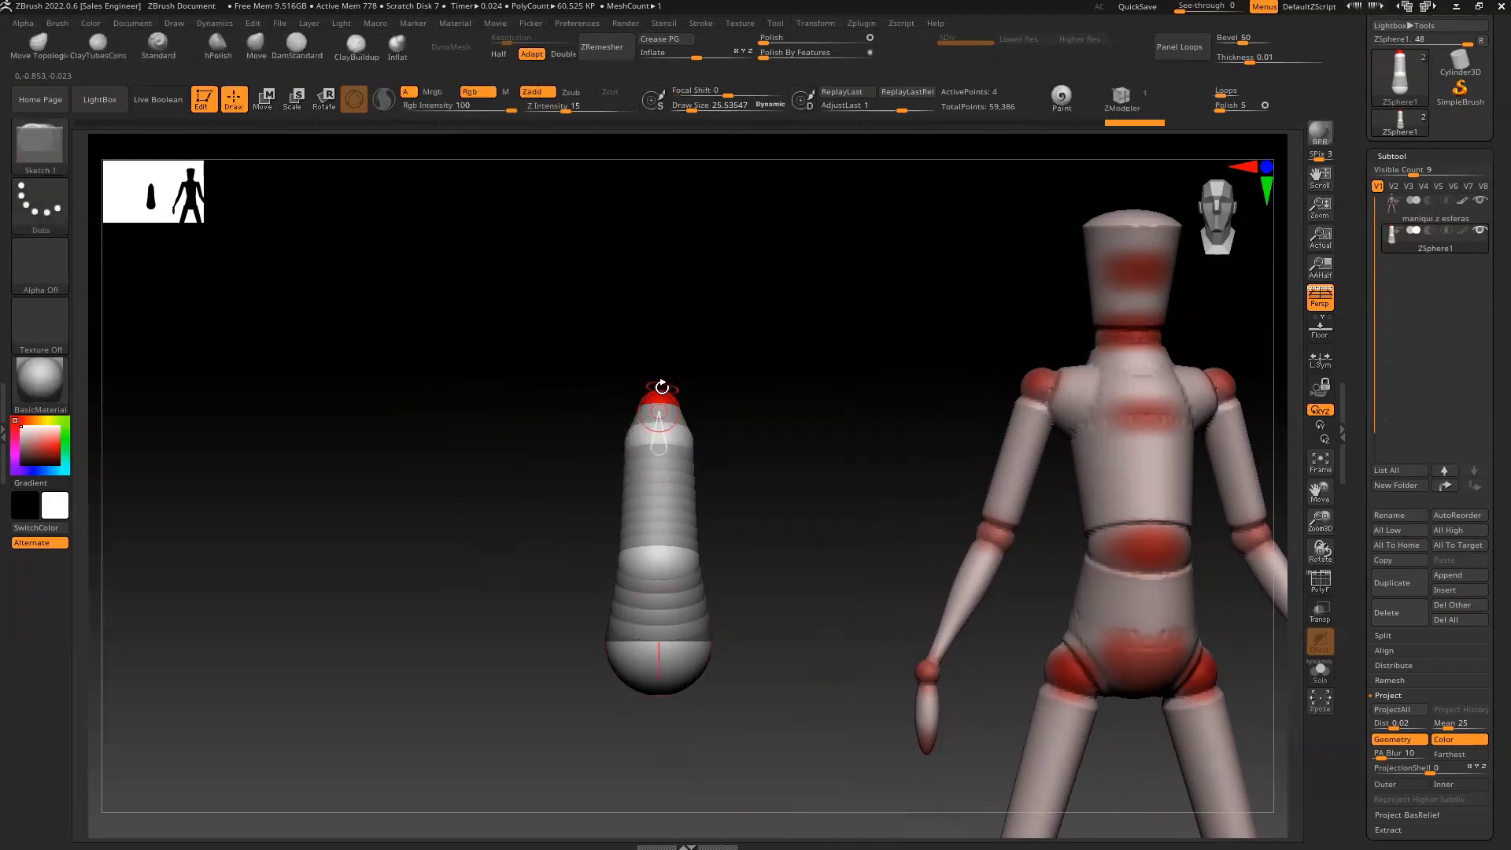
drag(659, 395, 662, 371)
key(w)
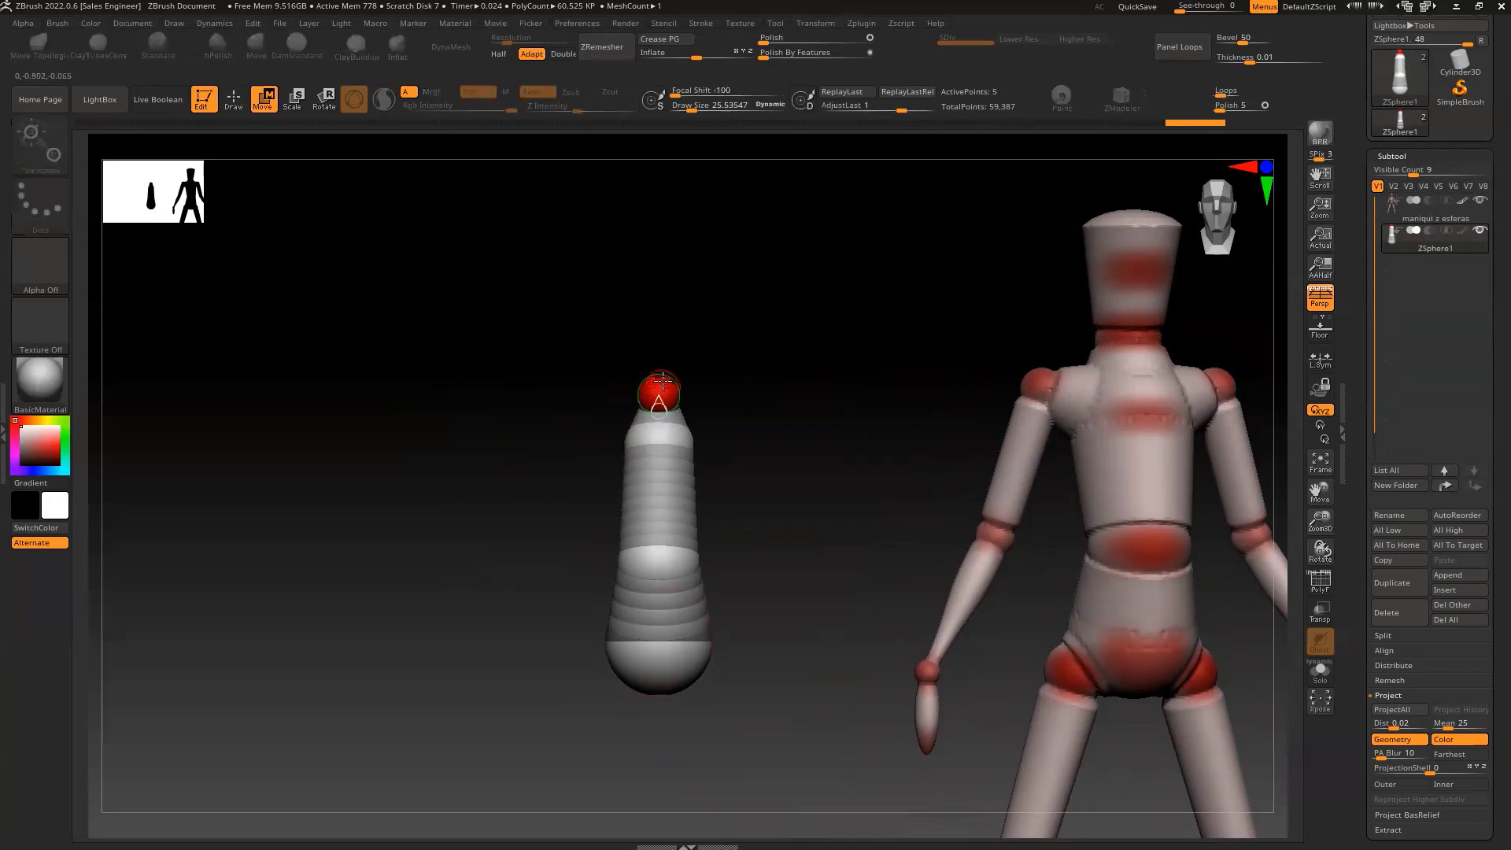
drag(662, 381, 661, 311)
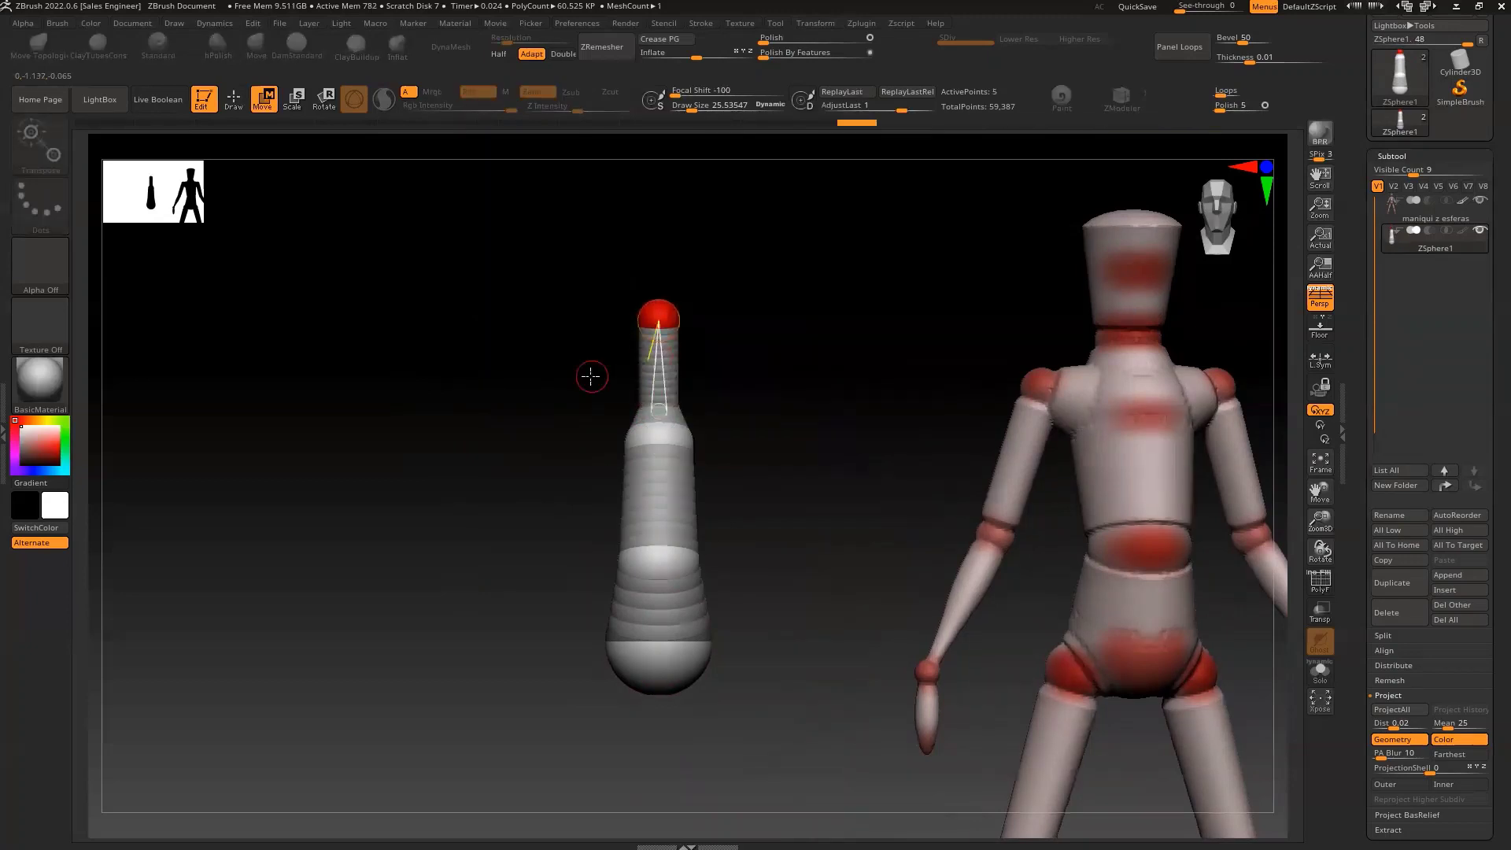
mouse_move(591, 376)
mouse_down()
mouse_move(650, 315)
mouse_move(632, 310)
mouse_up()
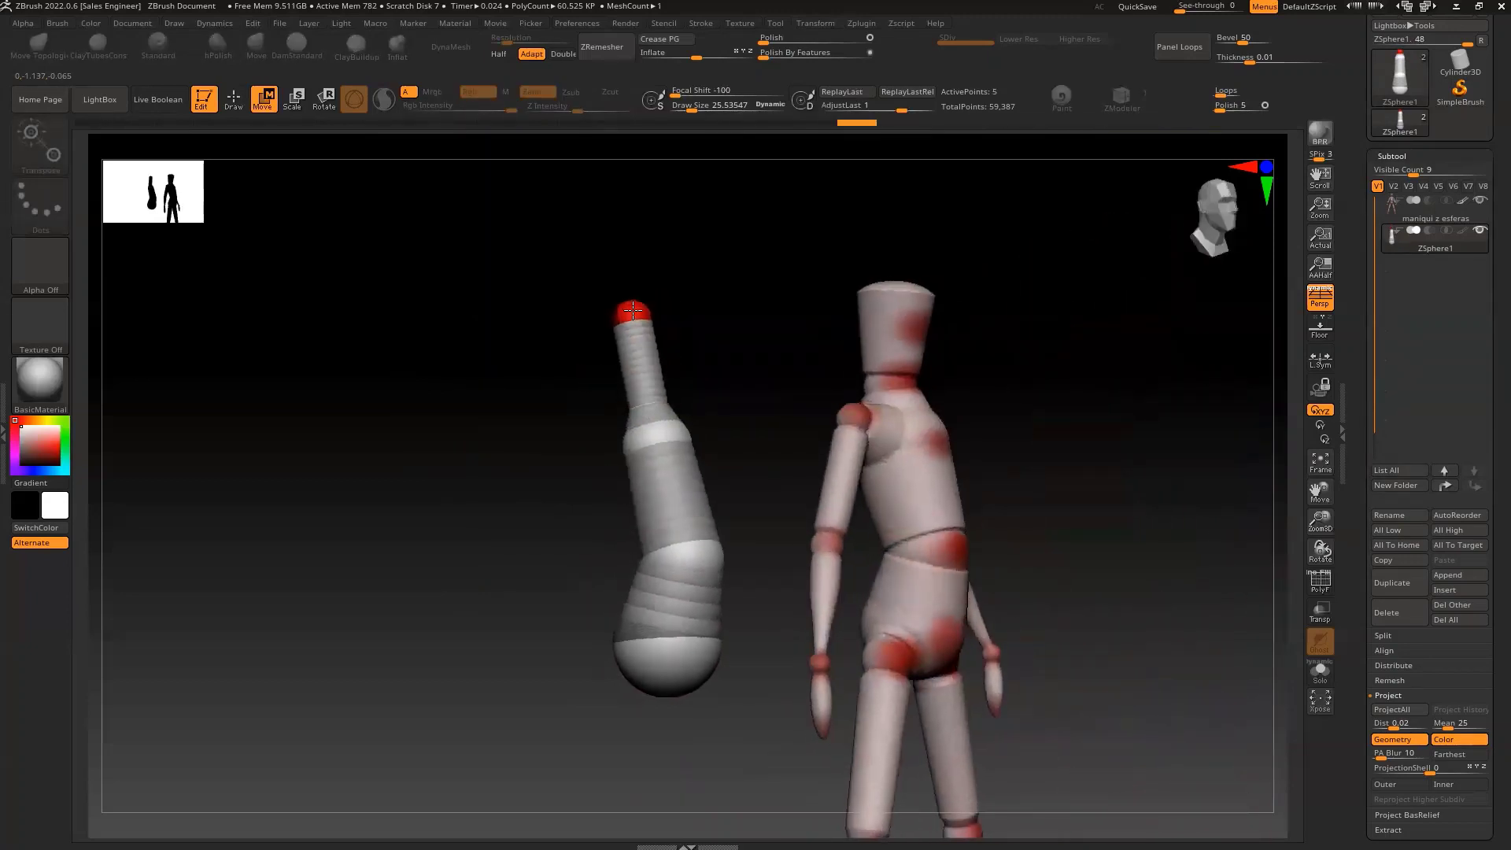
drag(587, 394, 536, 414)
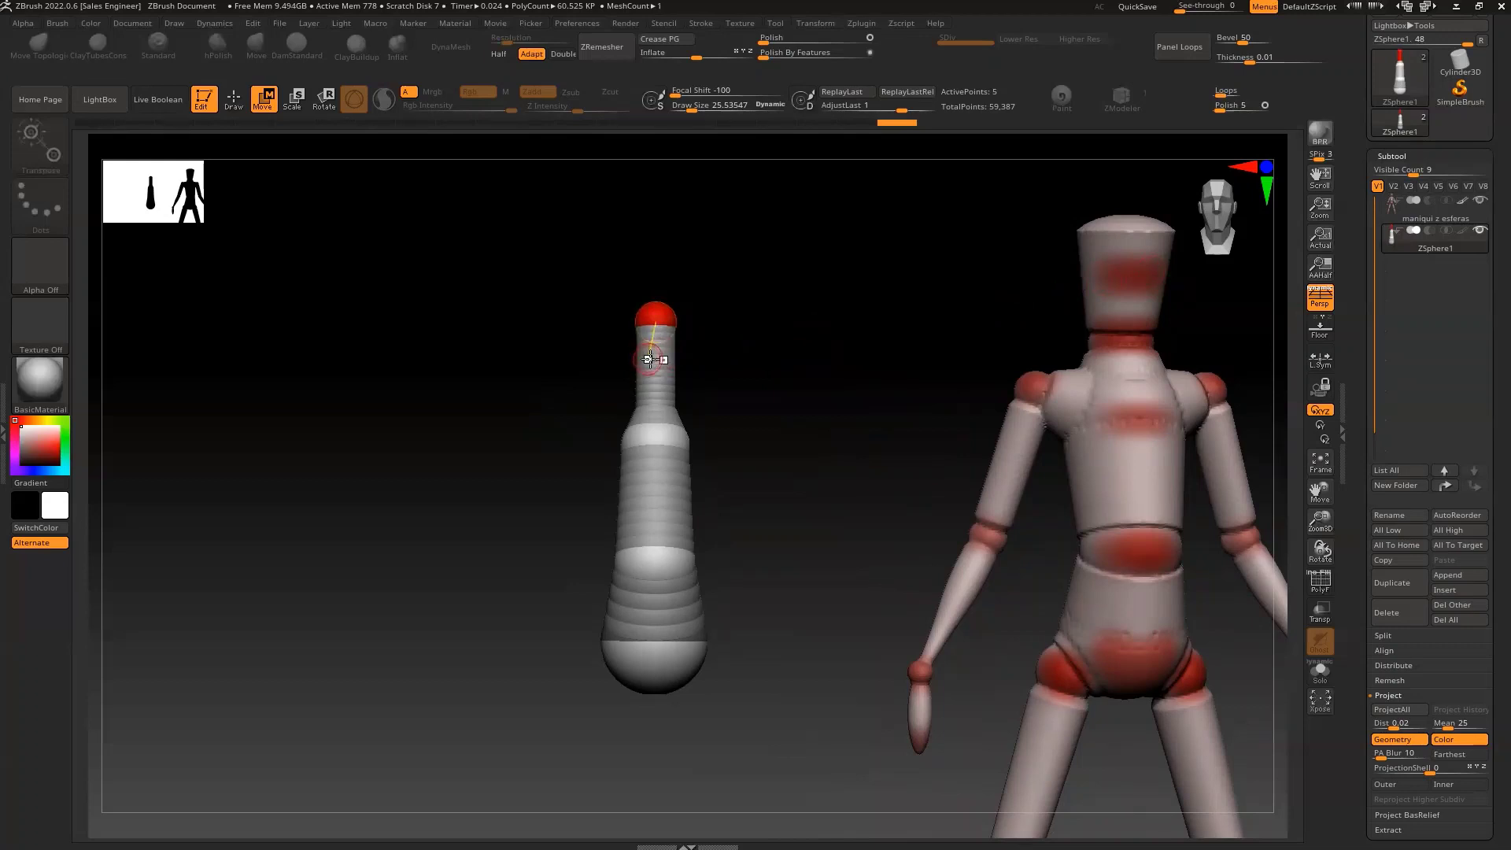
Insert a ZSphere on the neck link and enlarge the top sphere to head size.
key(q)
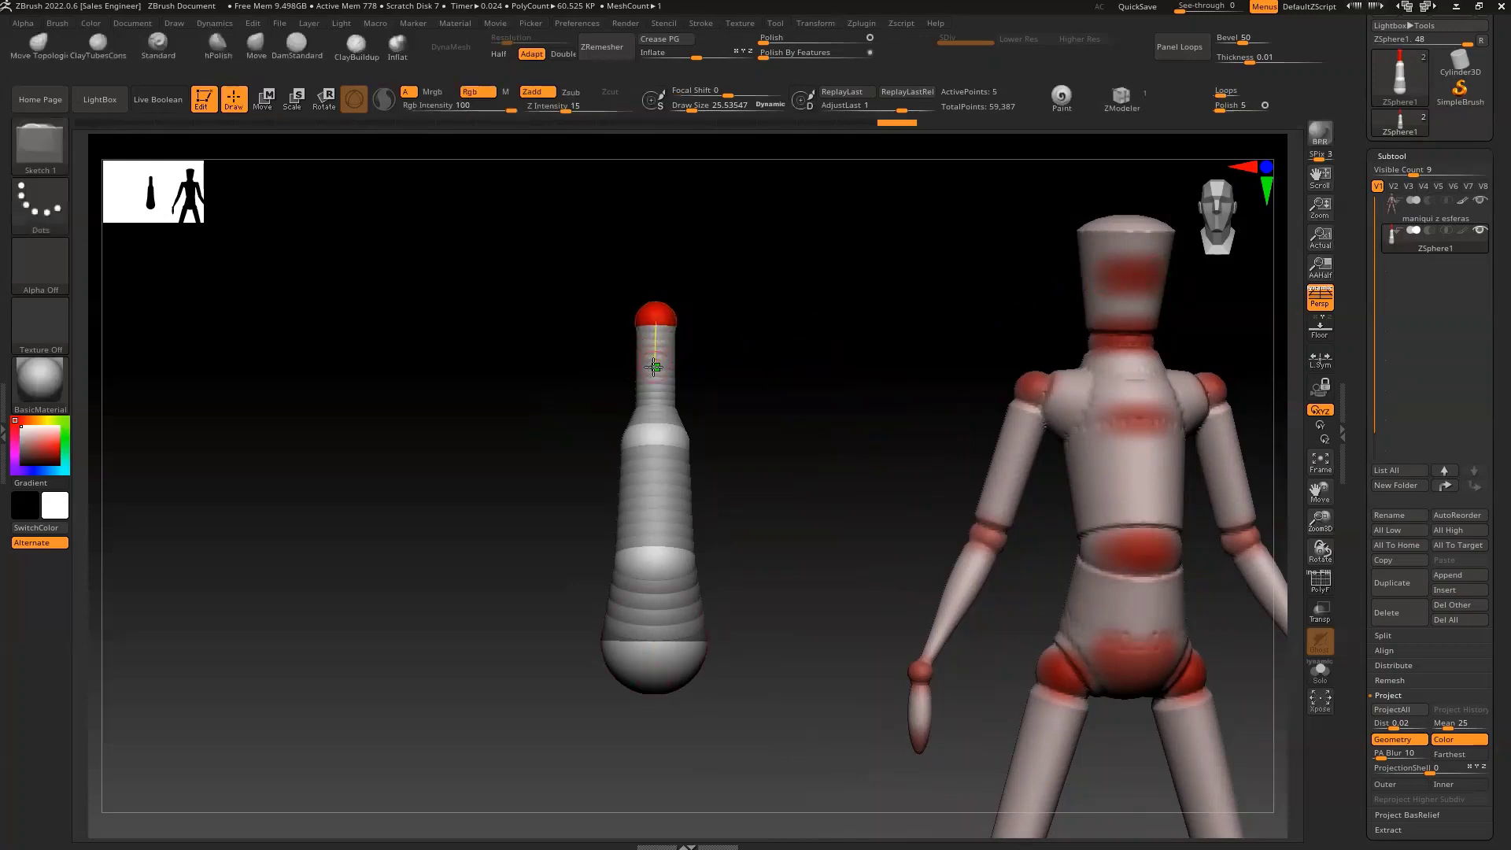
click(661, 359)
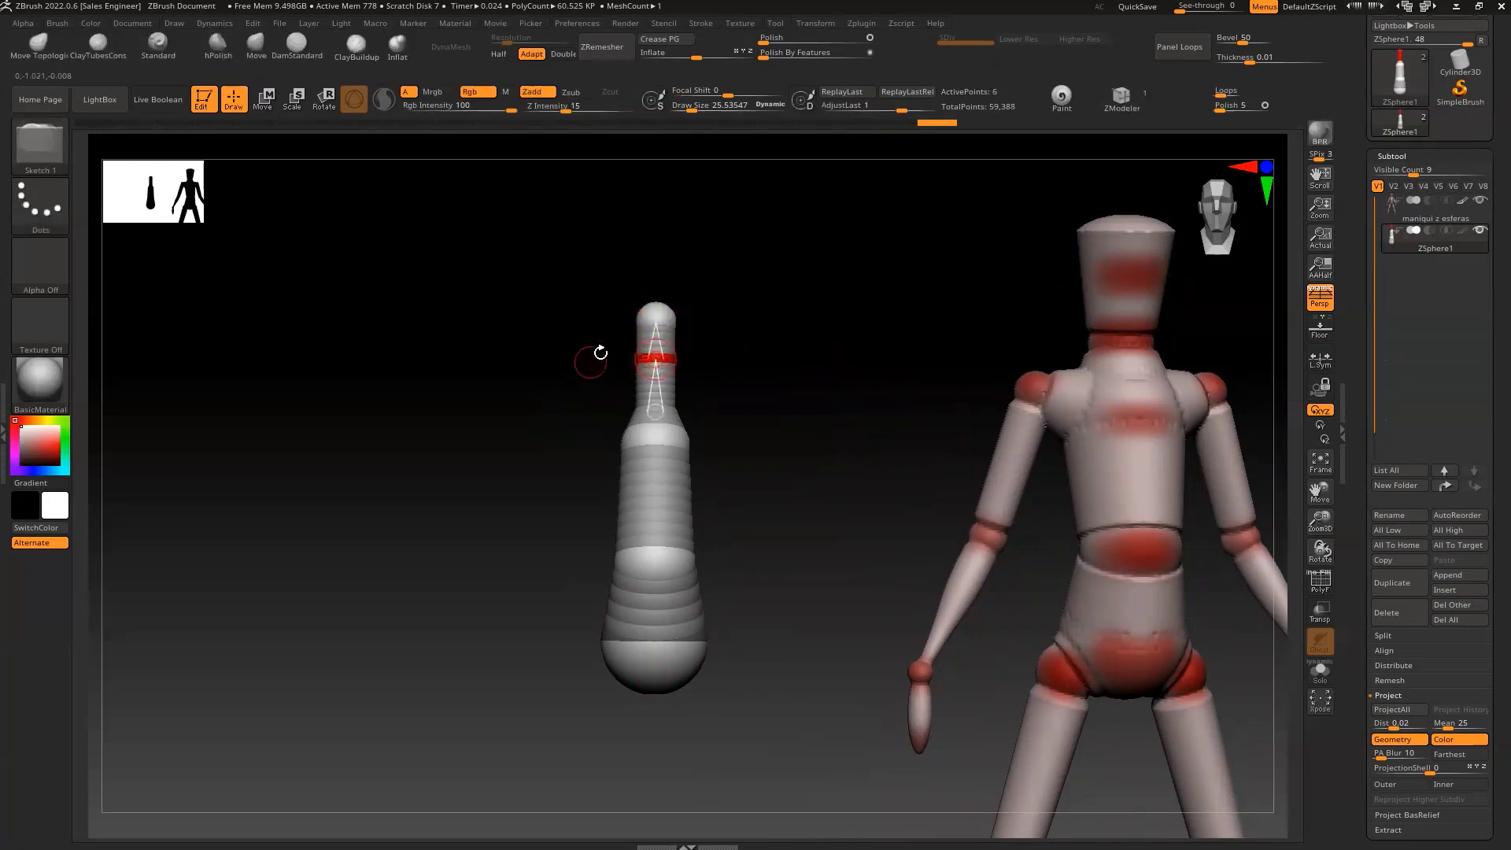
key(w)
key(e)
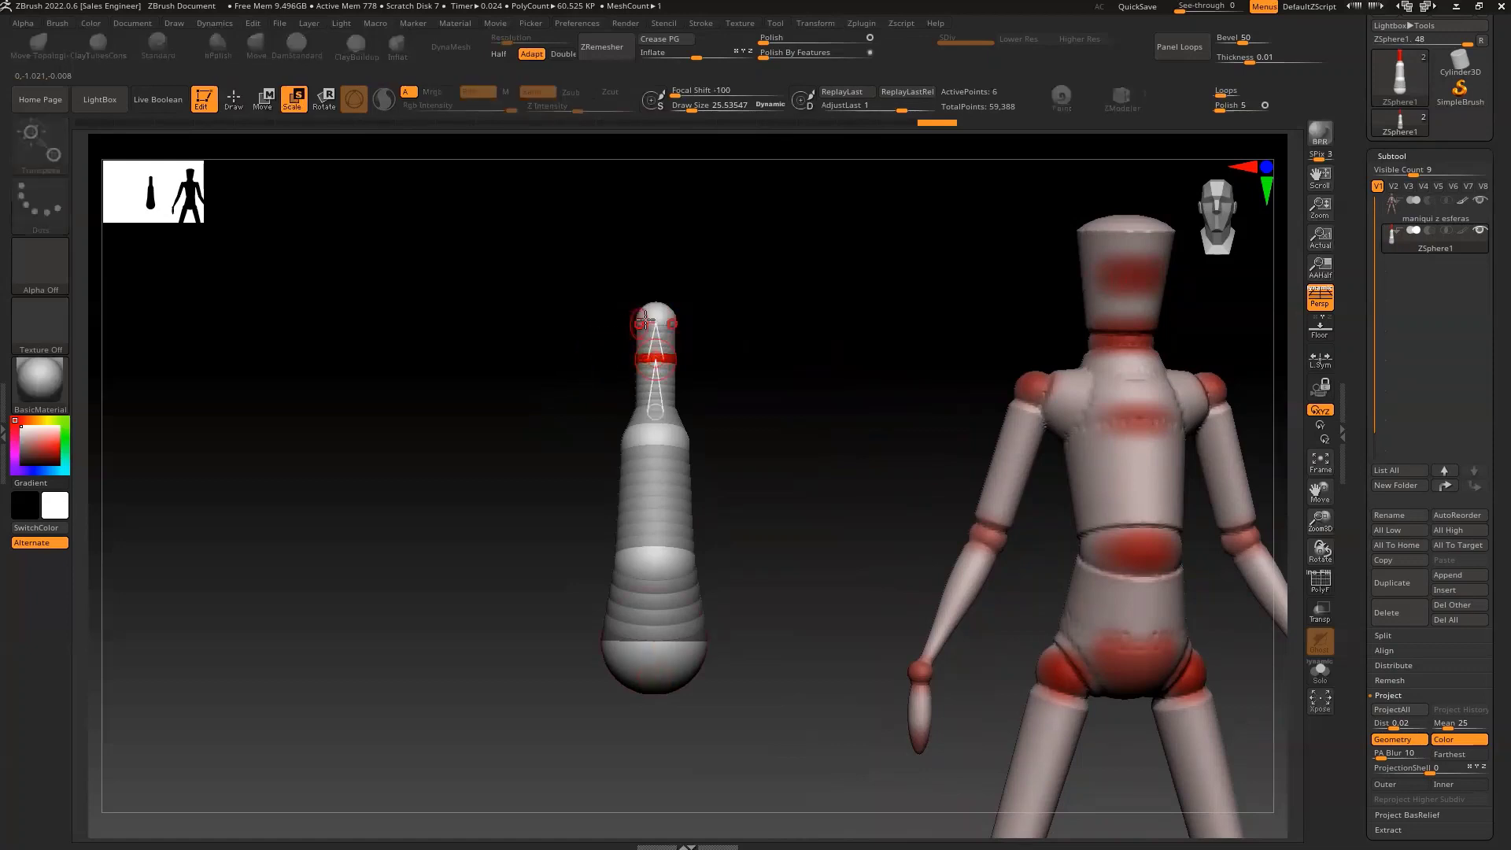
drag(653, 327, 653, 350)
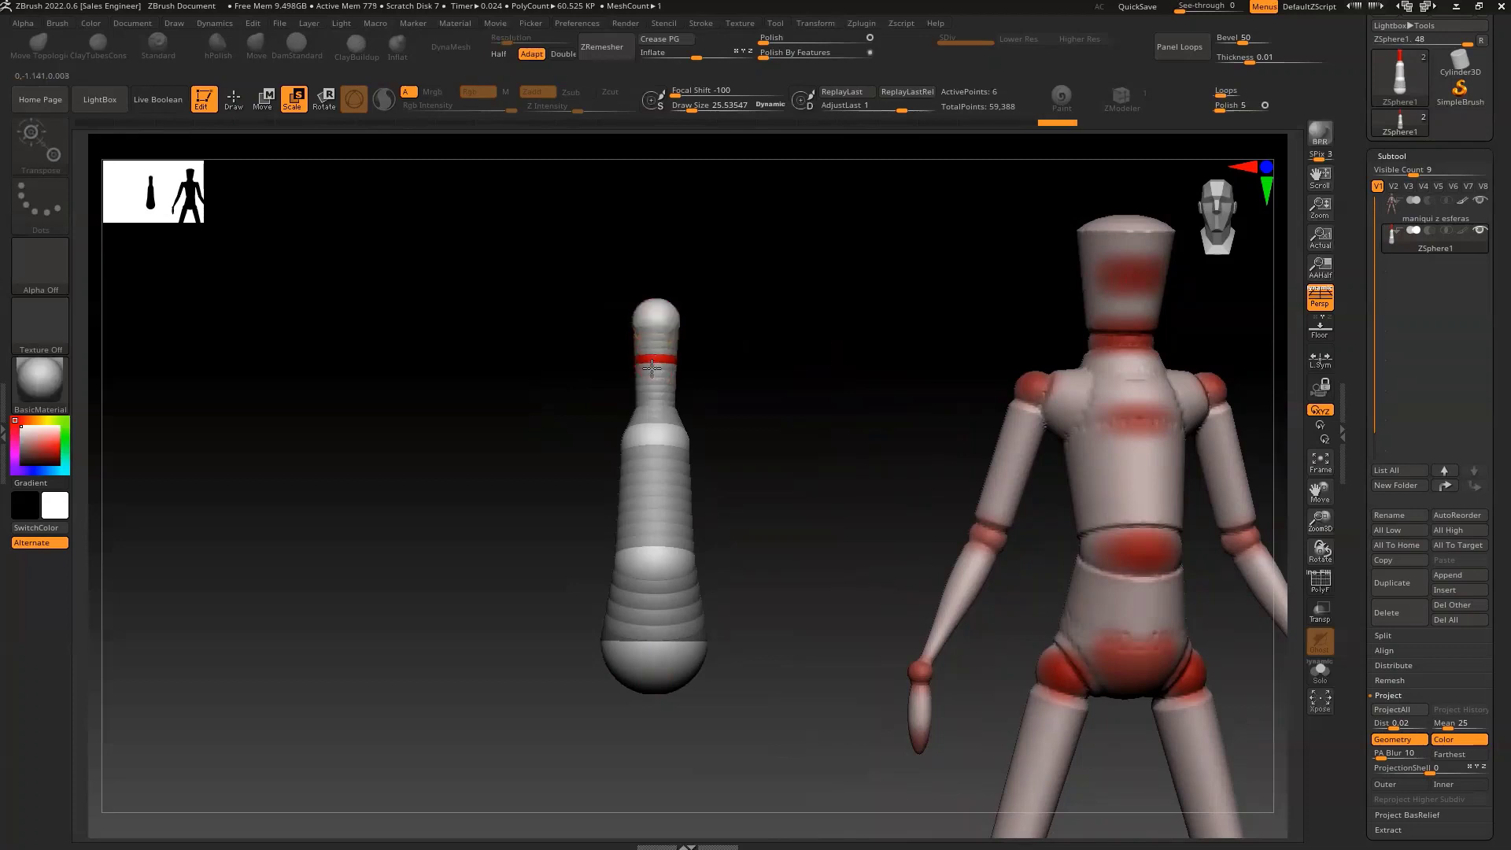
drag(653, 306, 655, 356)
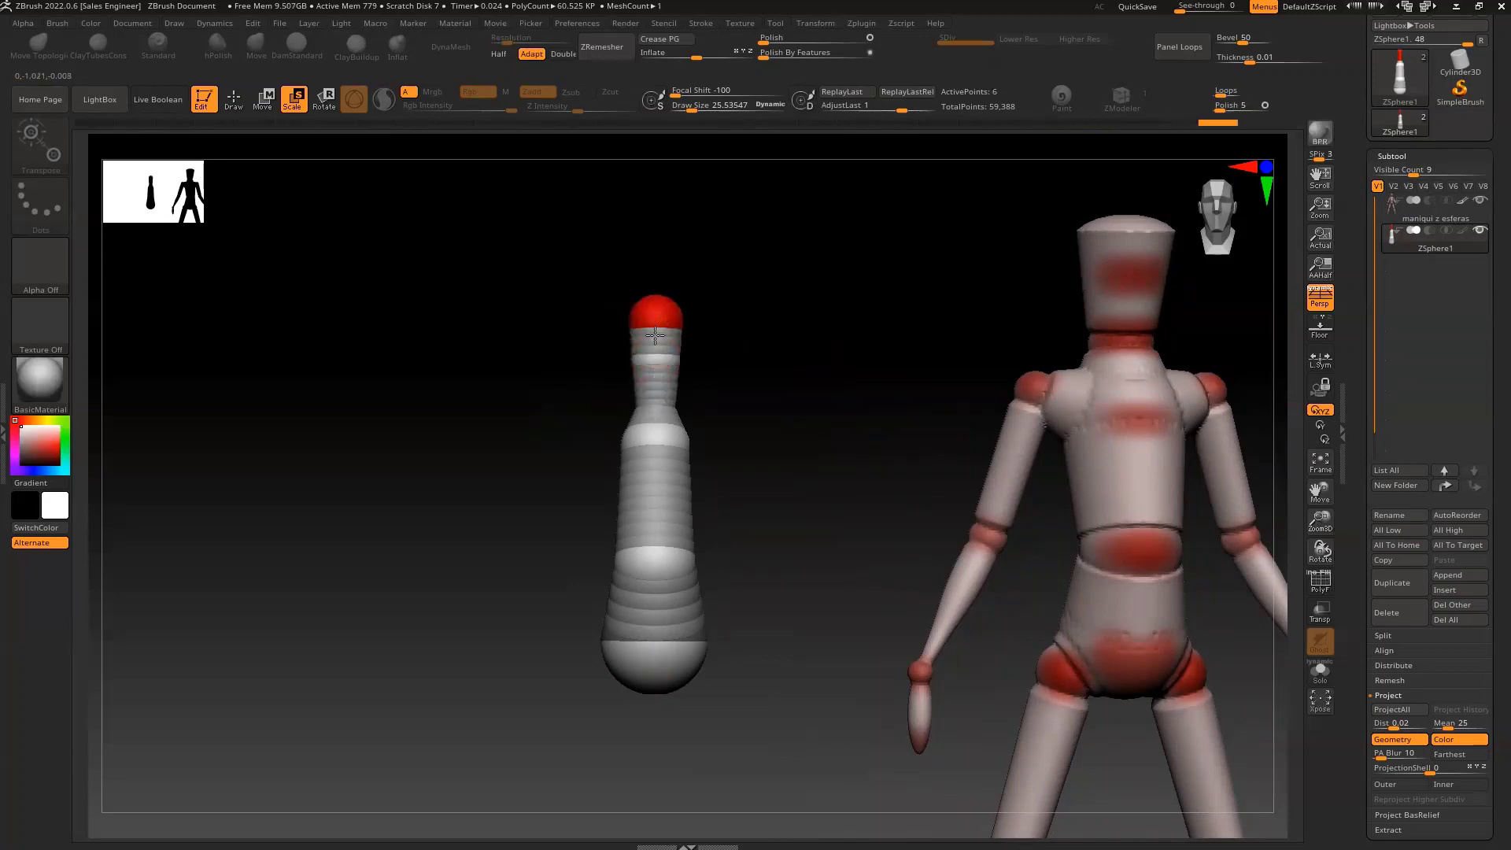
mouse_move(655, 314)
mouse_down()
mouse_move(654, 366)
mouse_move(618, 373)
mouse_move(644, 320)
mouse_up()
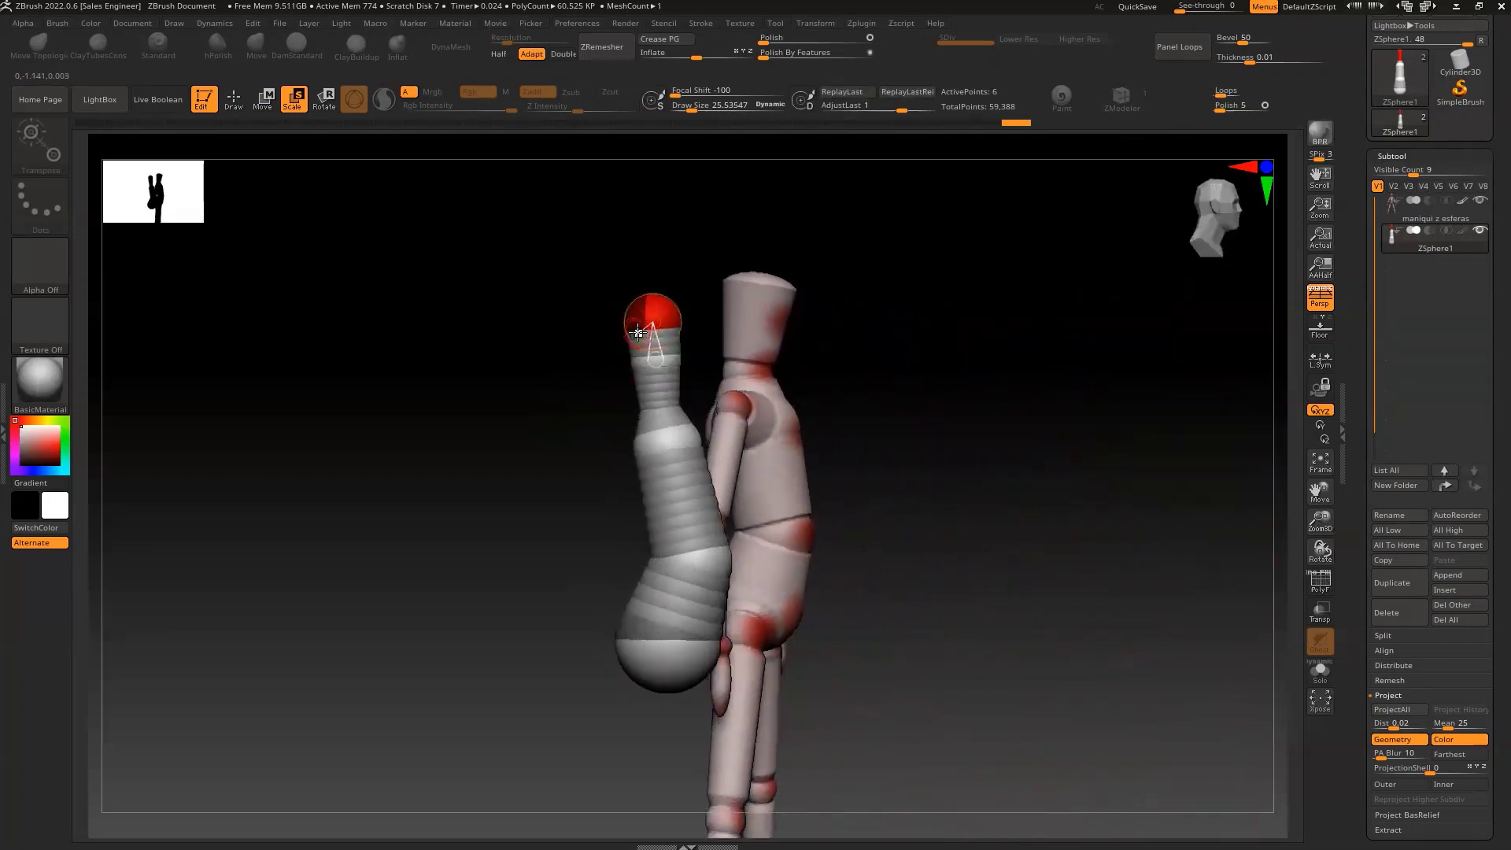
Reposition the head sphere over the neck and settle the view near front.
key(w)
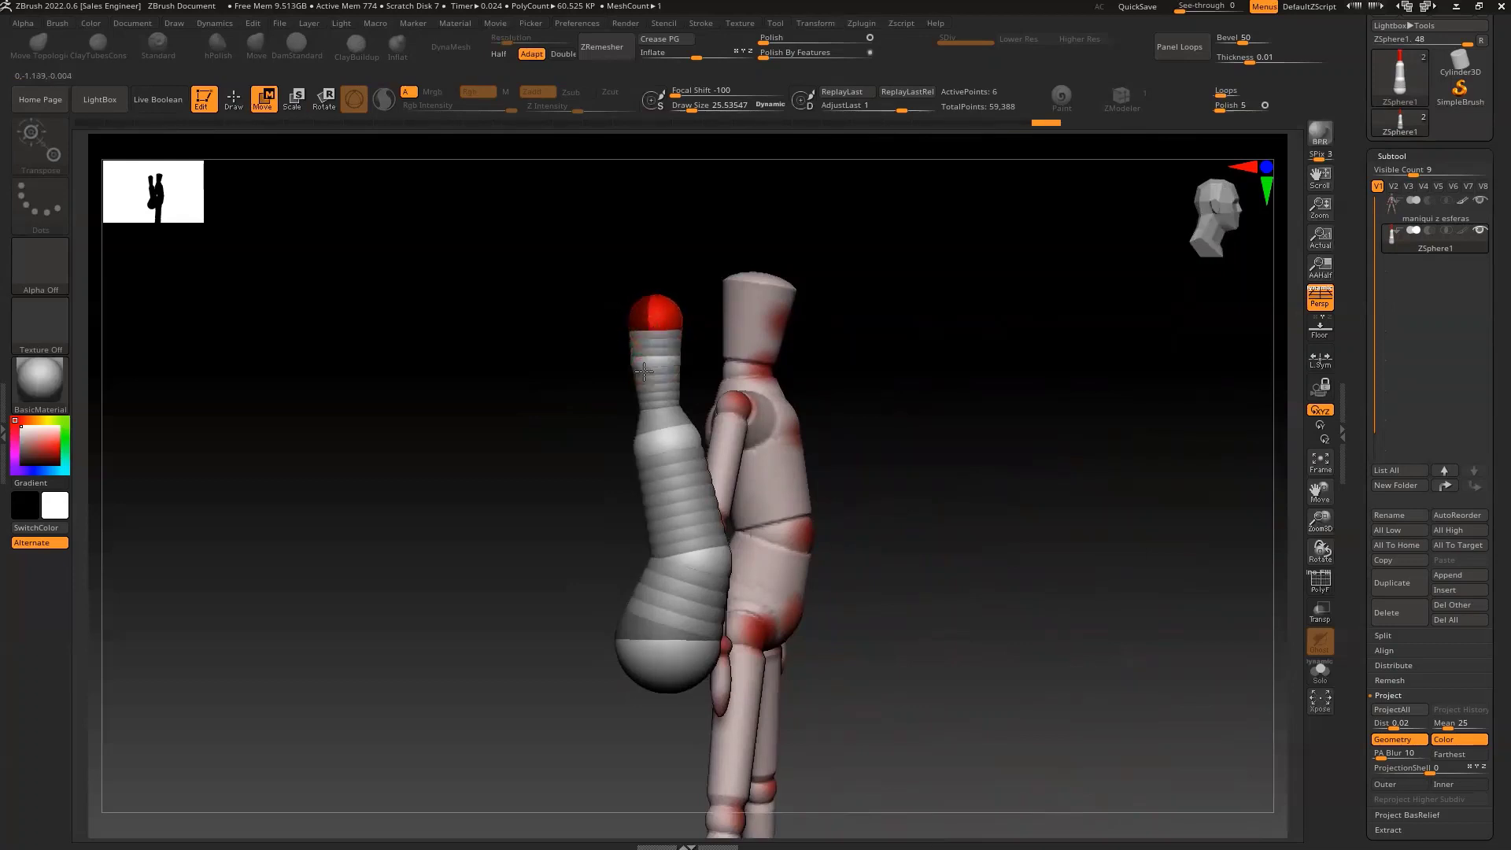
mouse_move(661, 360)
mouse_down()
mouse_move(672, 417)
mouse_move(675, 368)
mouse_up()
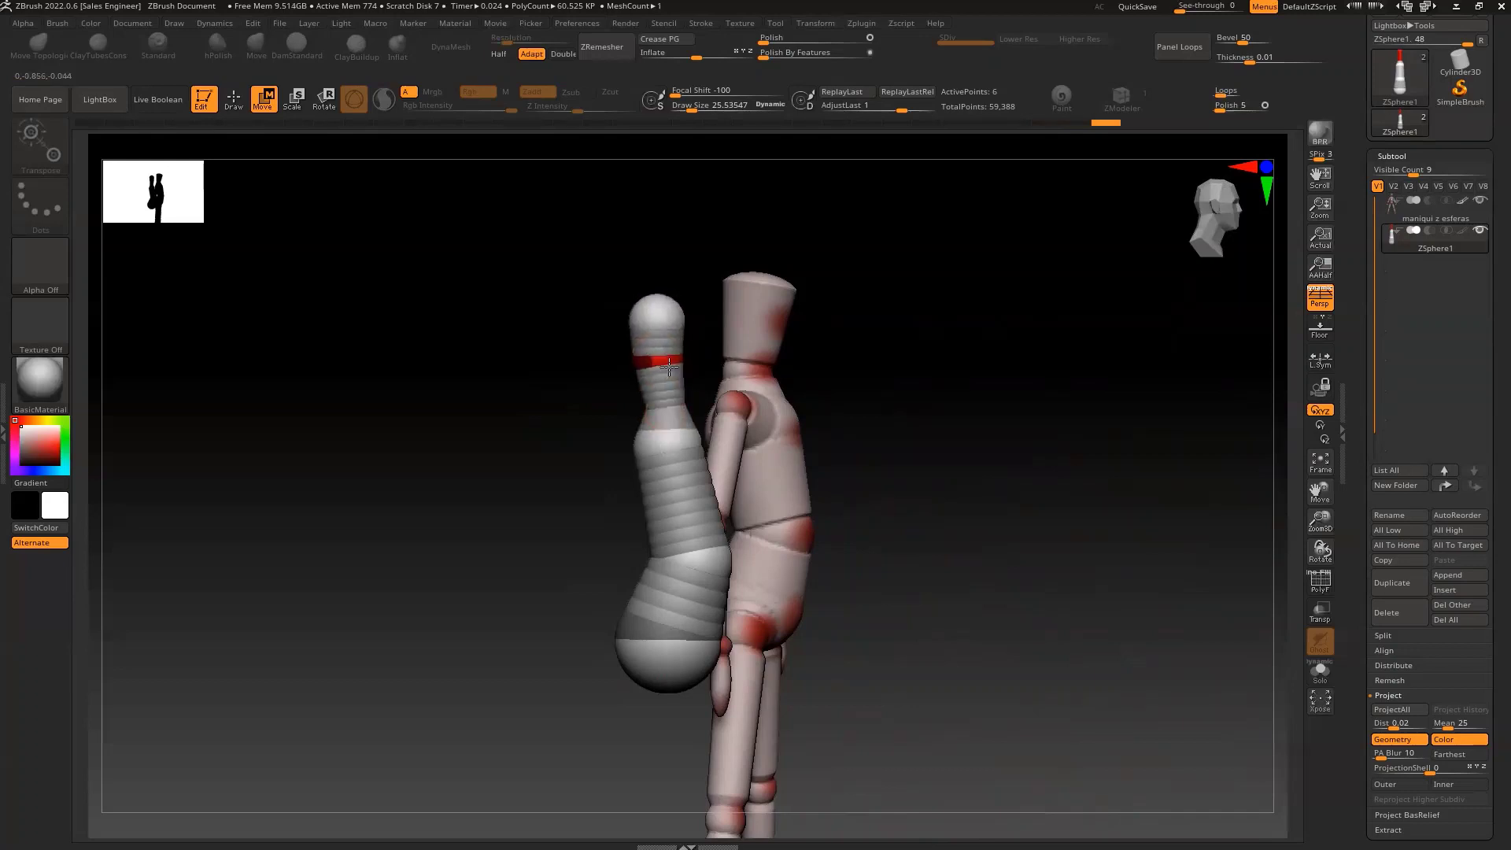
drag(555, 424, 543, 423)
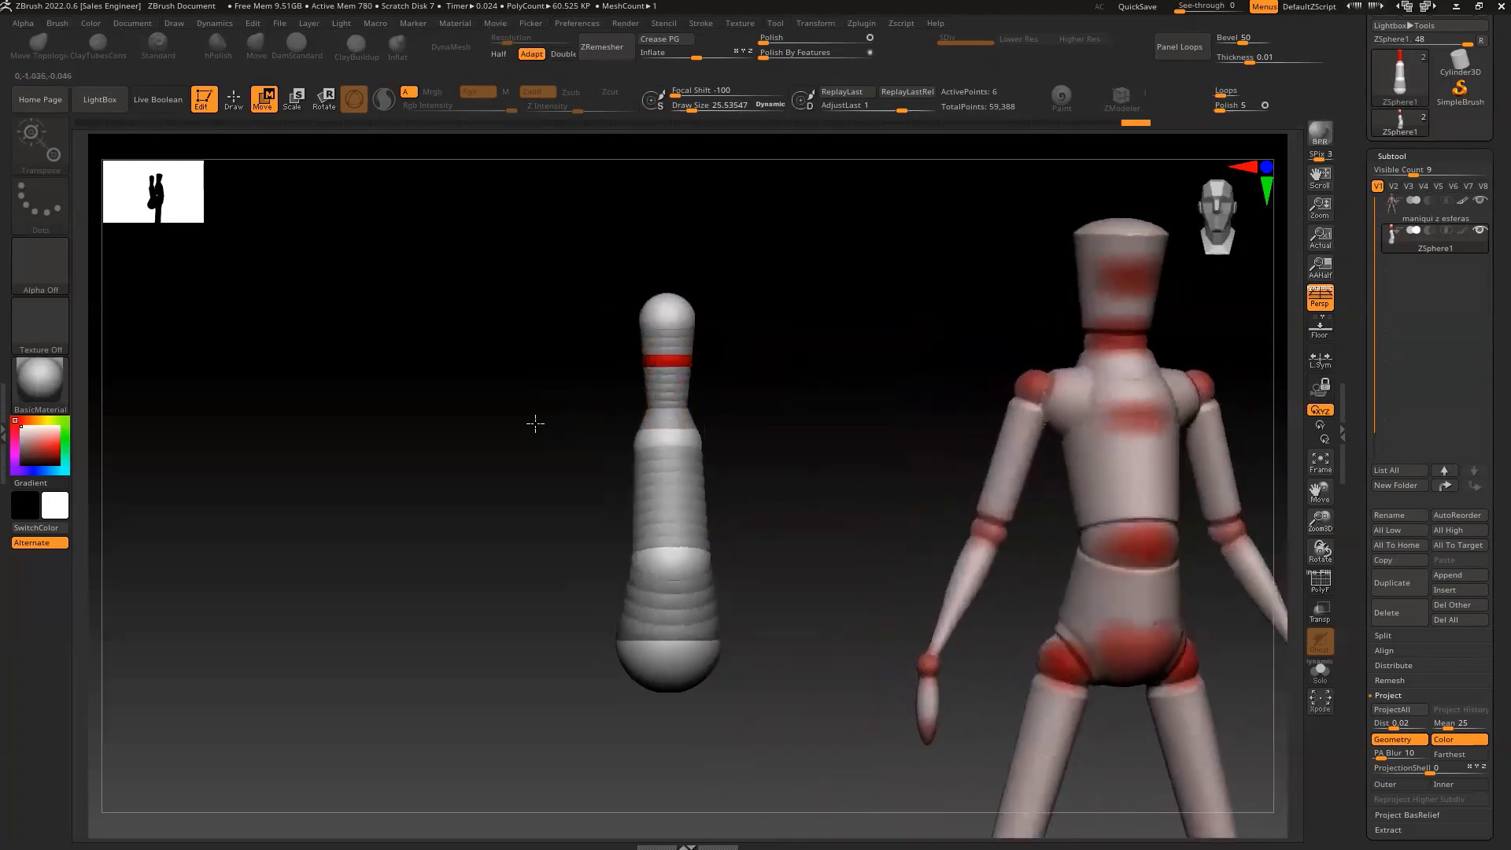
drag(1180, 229, 1199, 223)
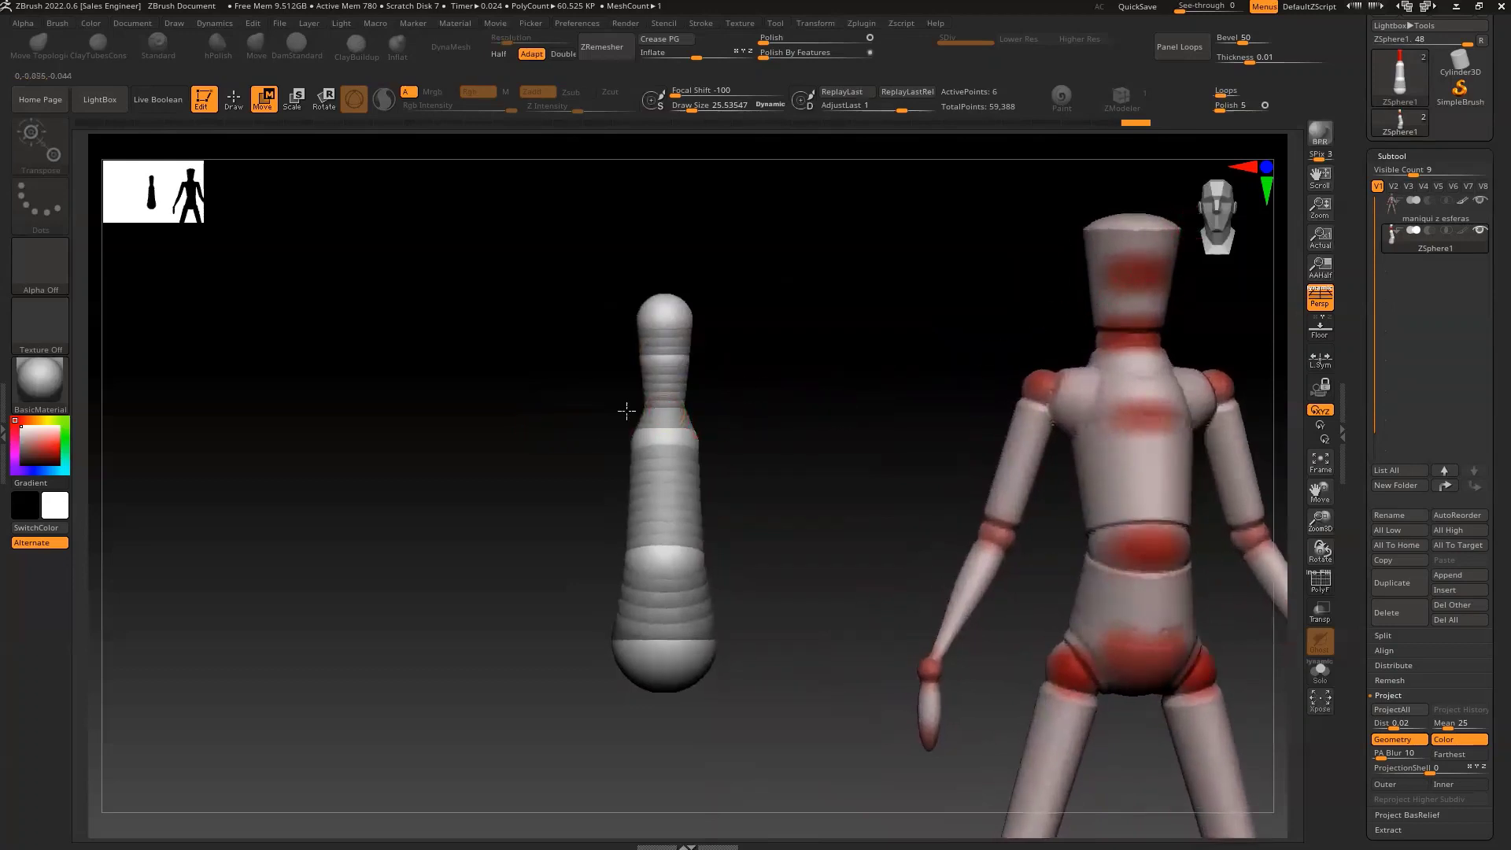
mouse_move(626, 410)
mouse_down()
mouse_move(577, 422)
mouse_move(630, 435)
mouse_up()
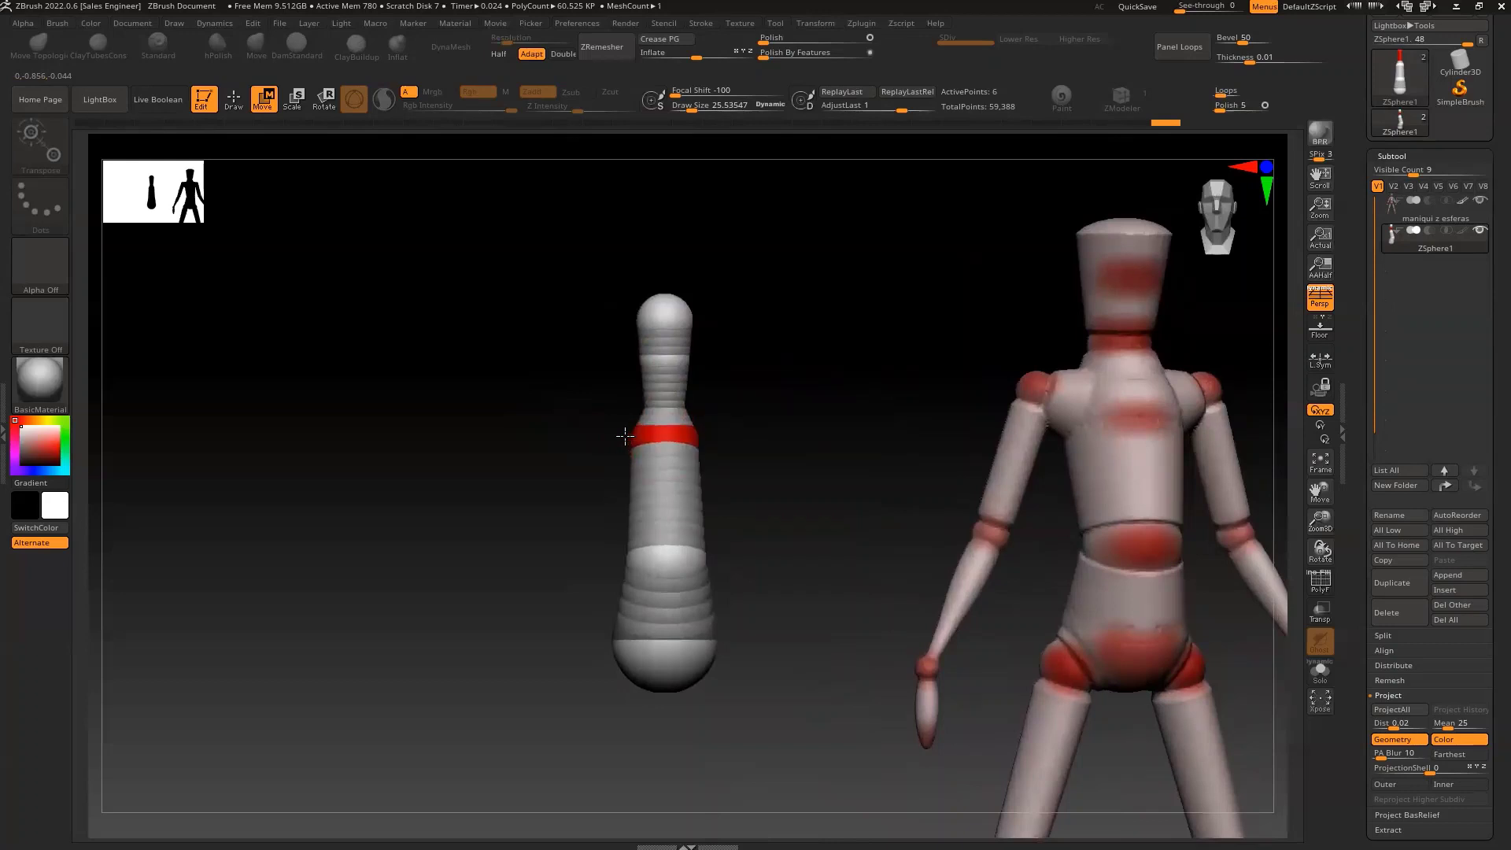
Tilt the upper chain segment to the left, checking it from the side.
click(632, 437)
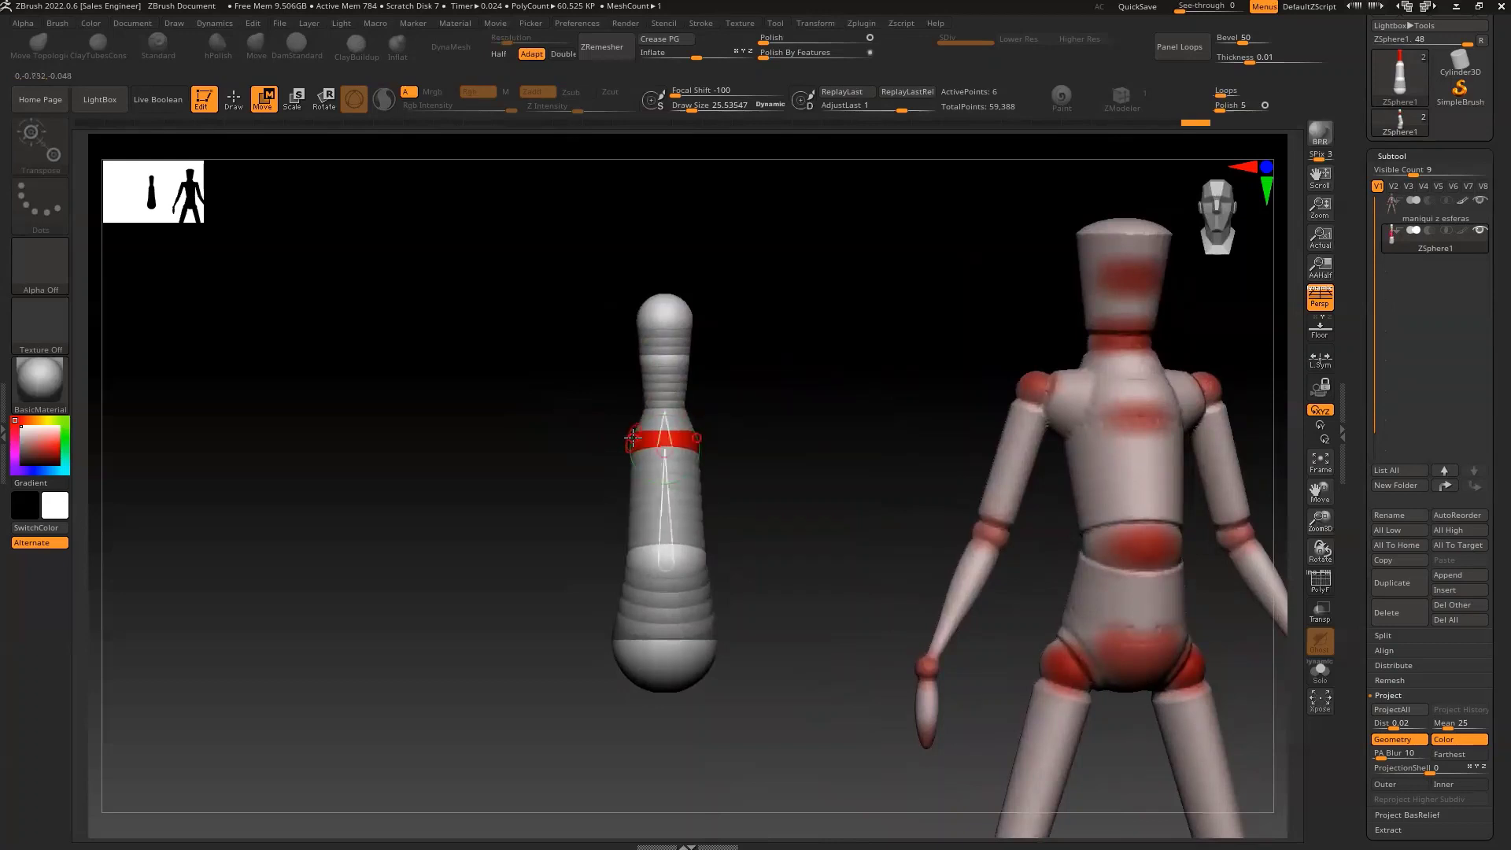
key(q)
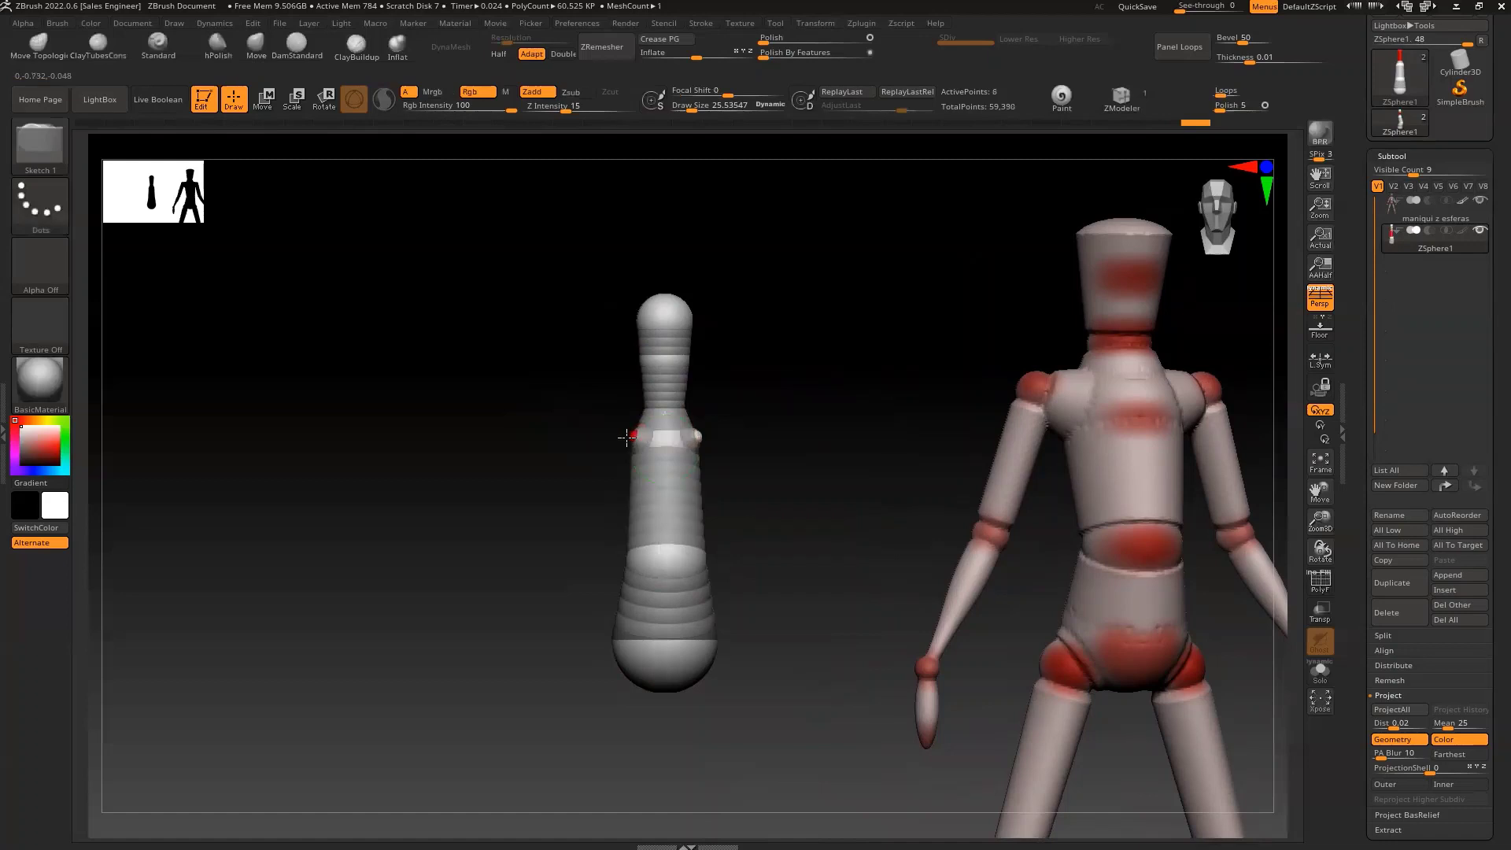
drag(624, 438, 654, 438)
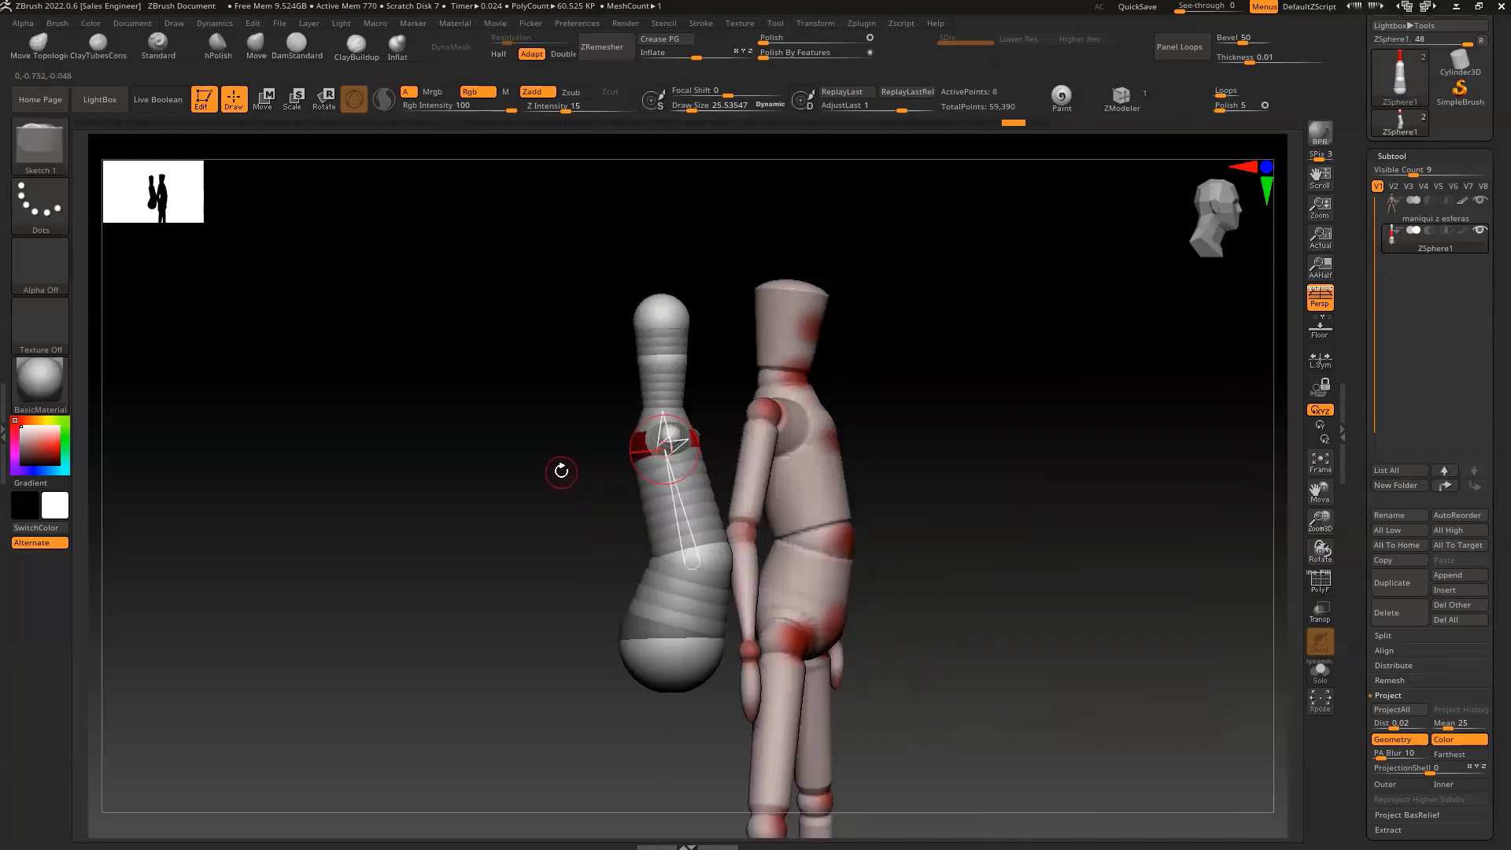
key(w)
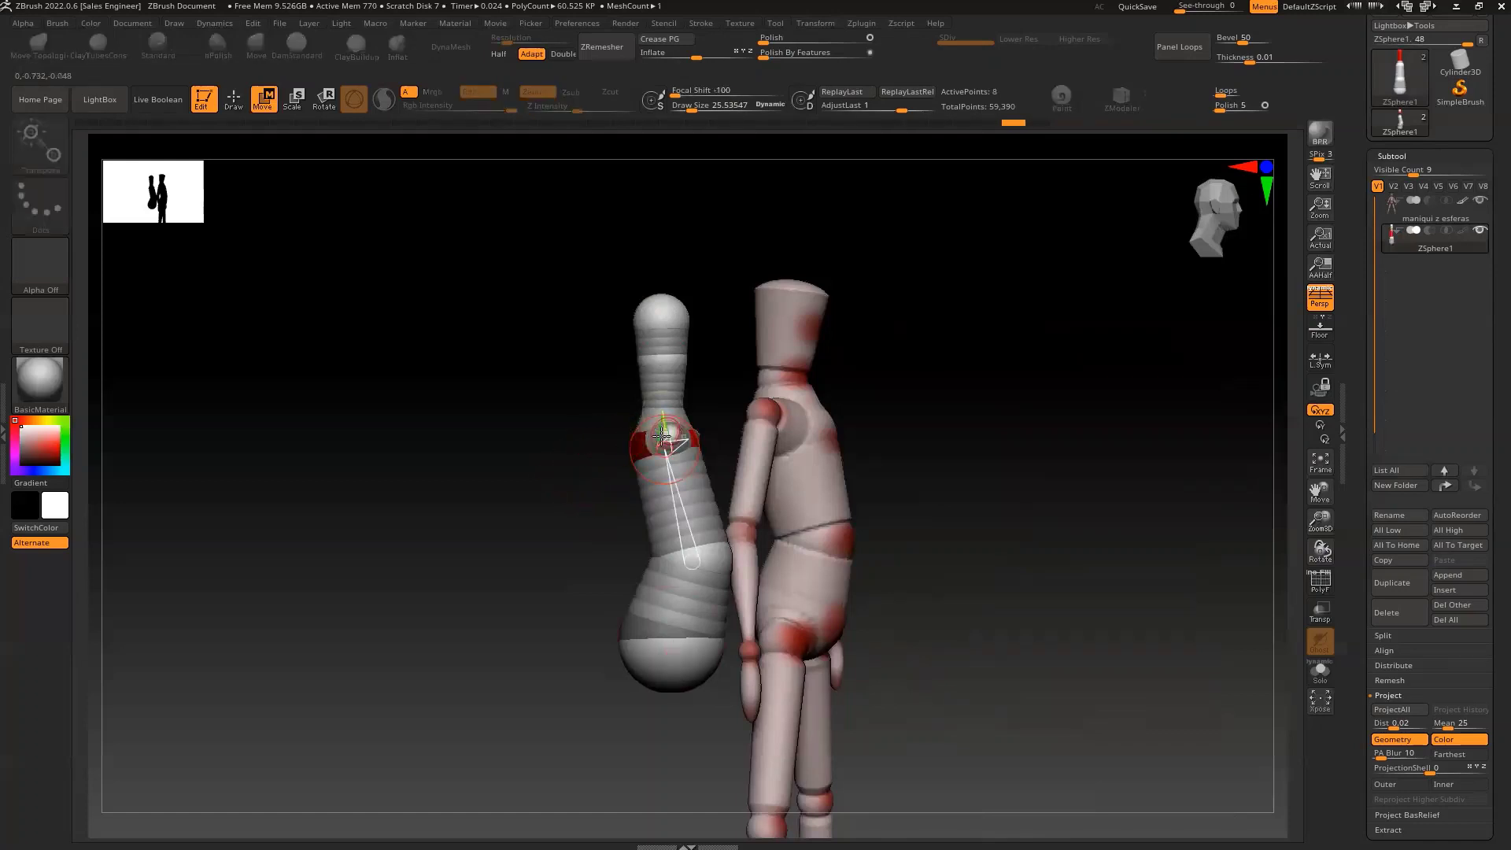
drag(664, 435, 665, 434)
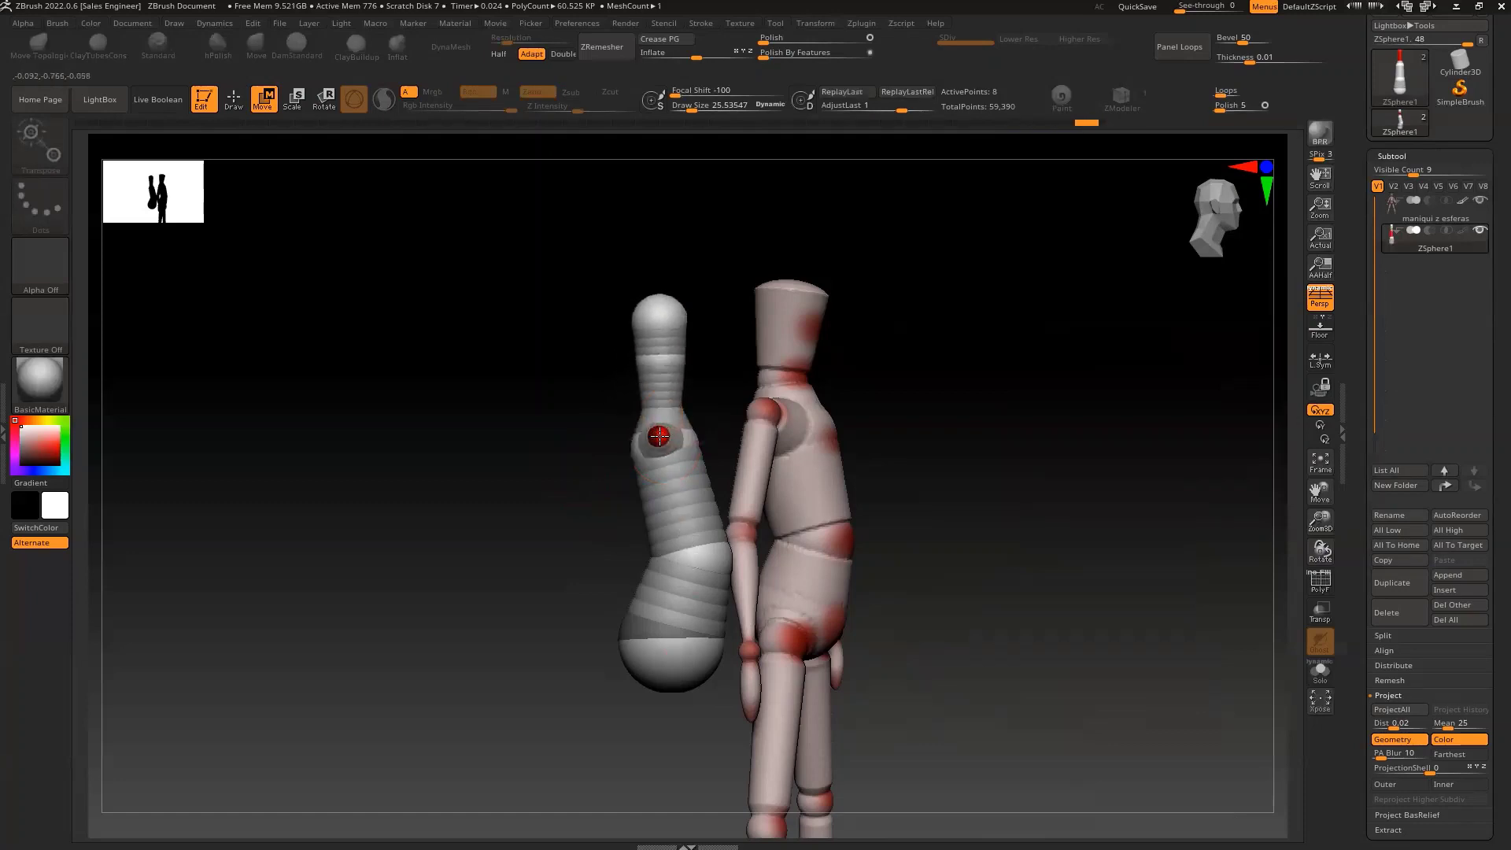
drag(590, 448, 522, 464)
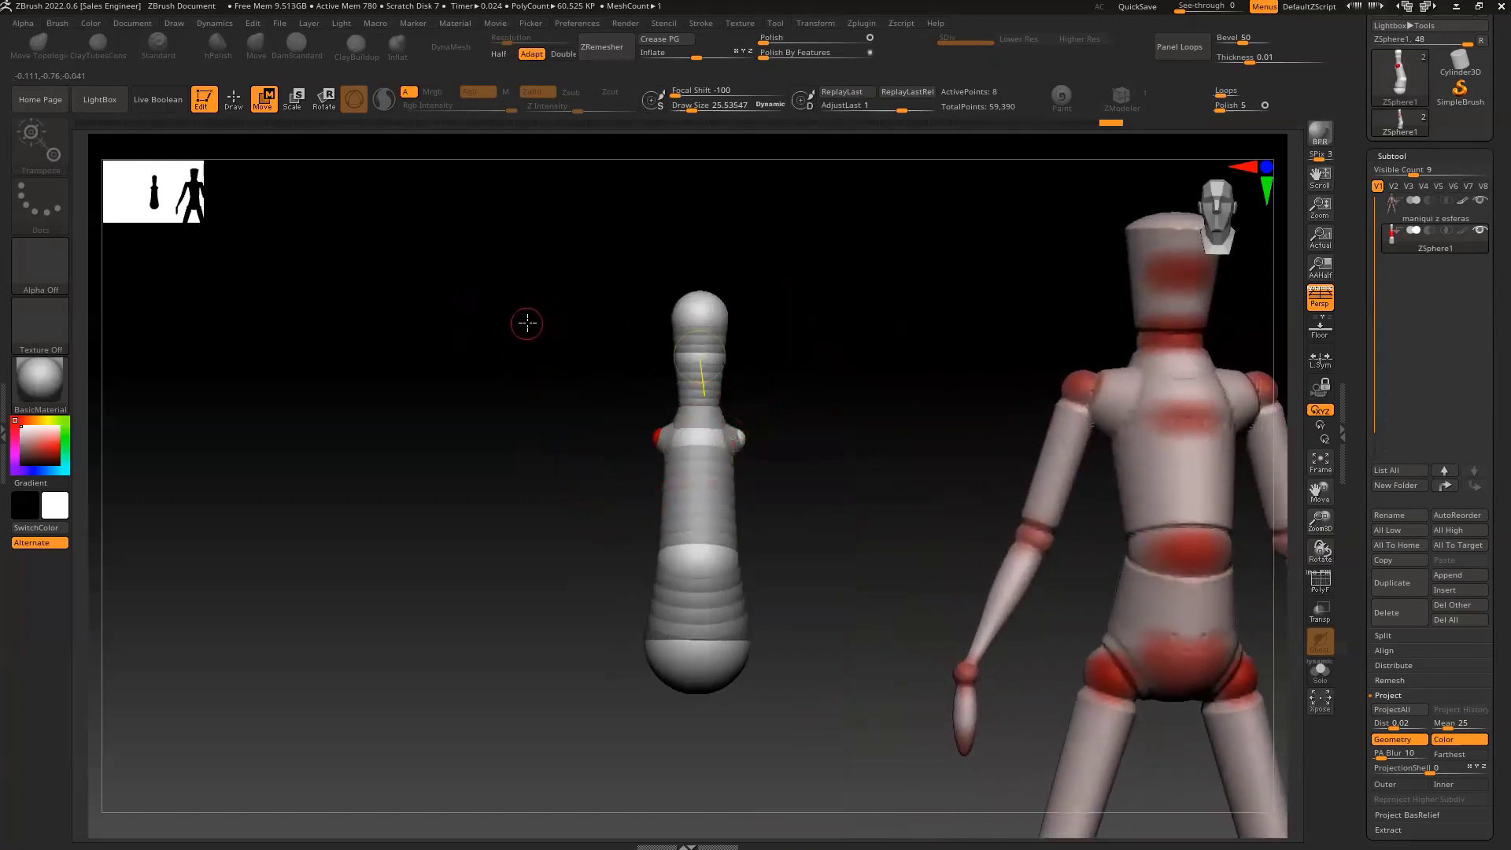
Orbit around the ZSphere torso and mannequin, ending in a side view.
key(e)
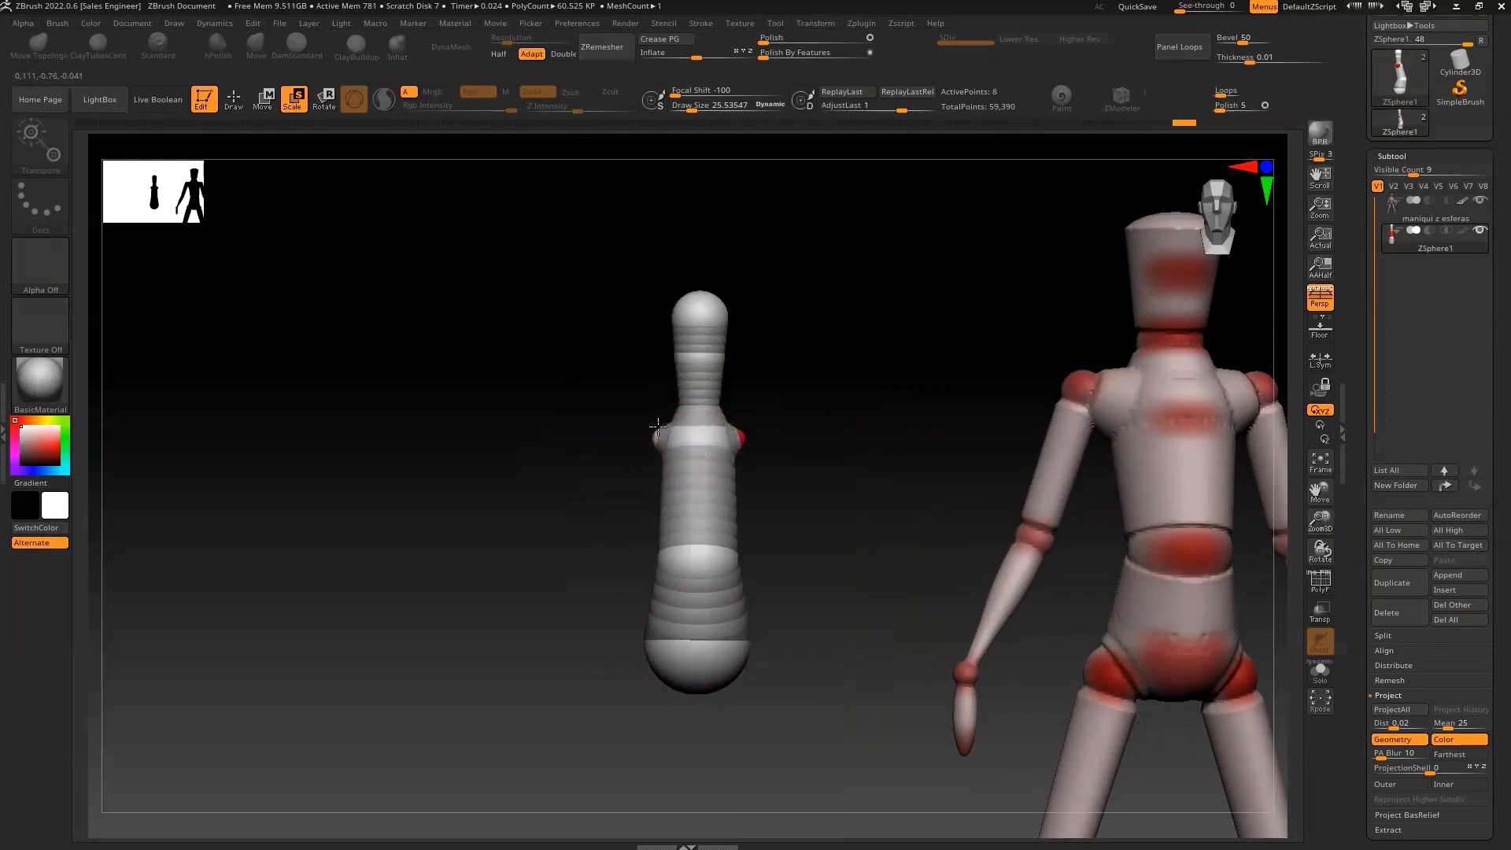
drag(765, 434, 617, 469)
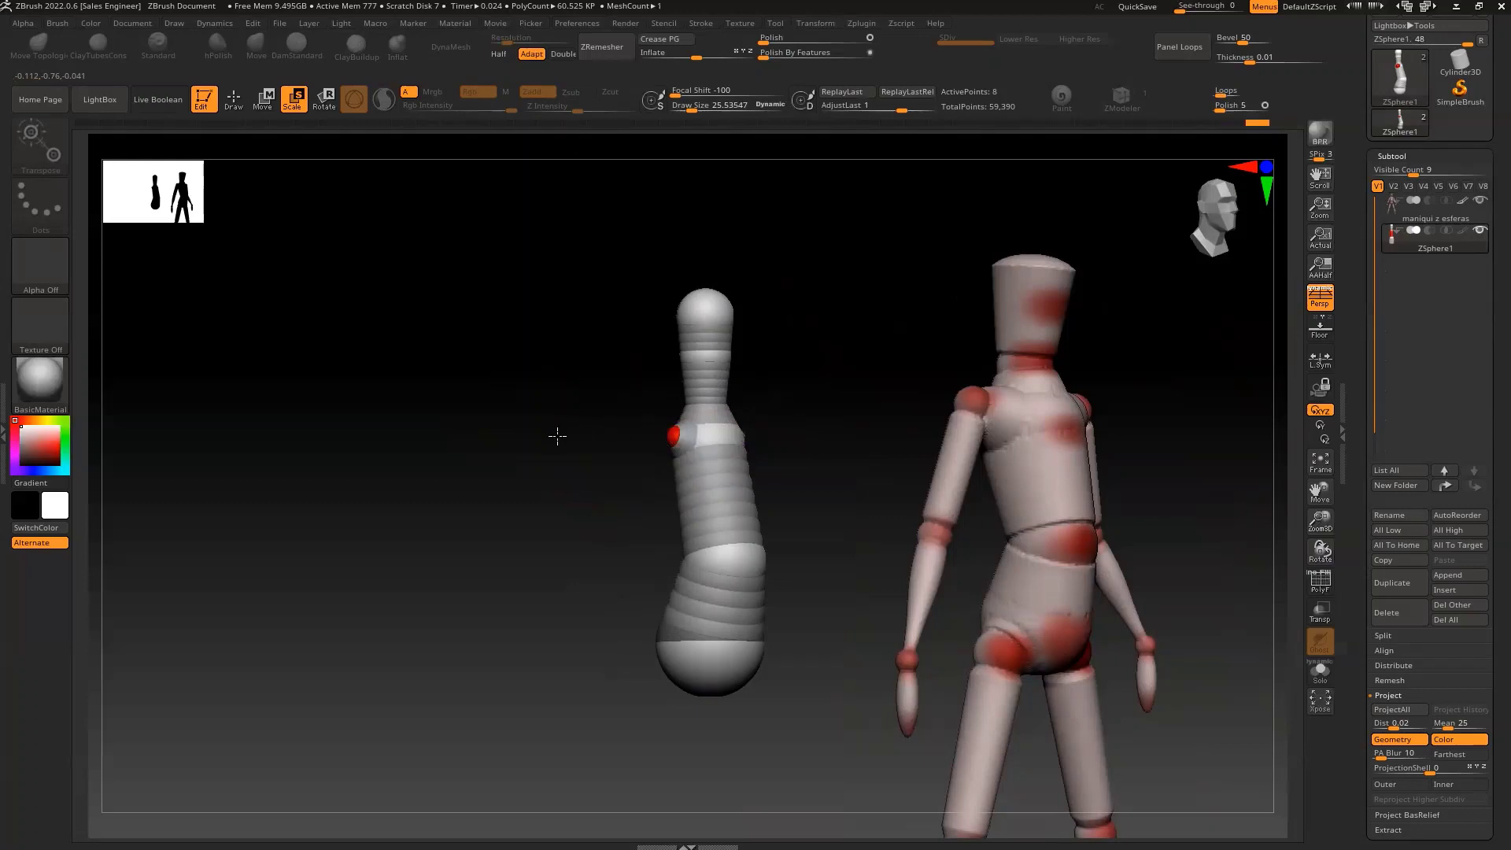
drag(557, 436, 667, 443)
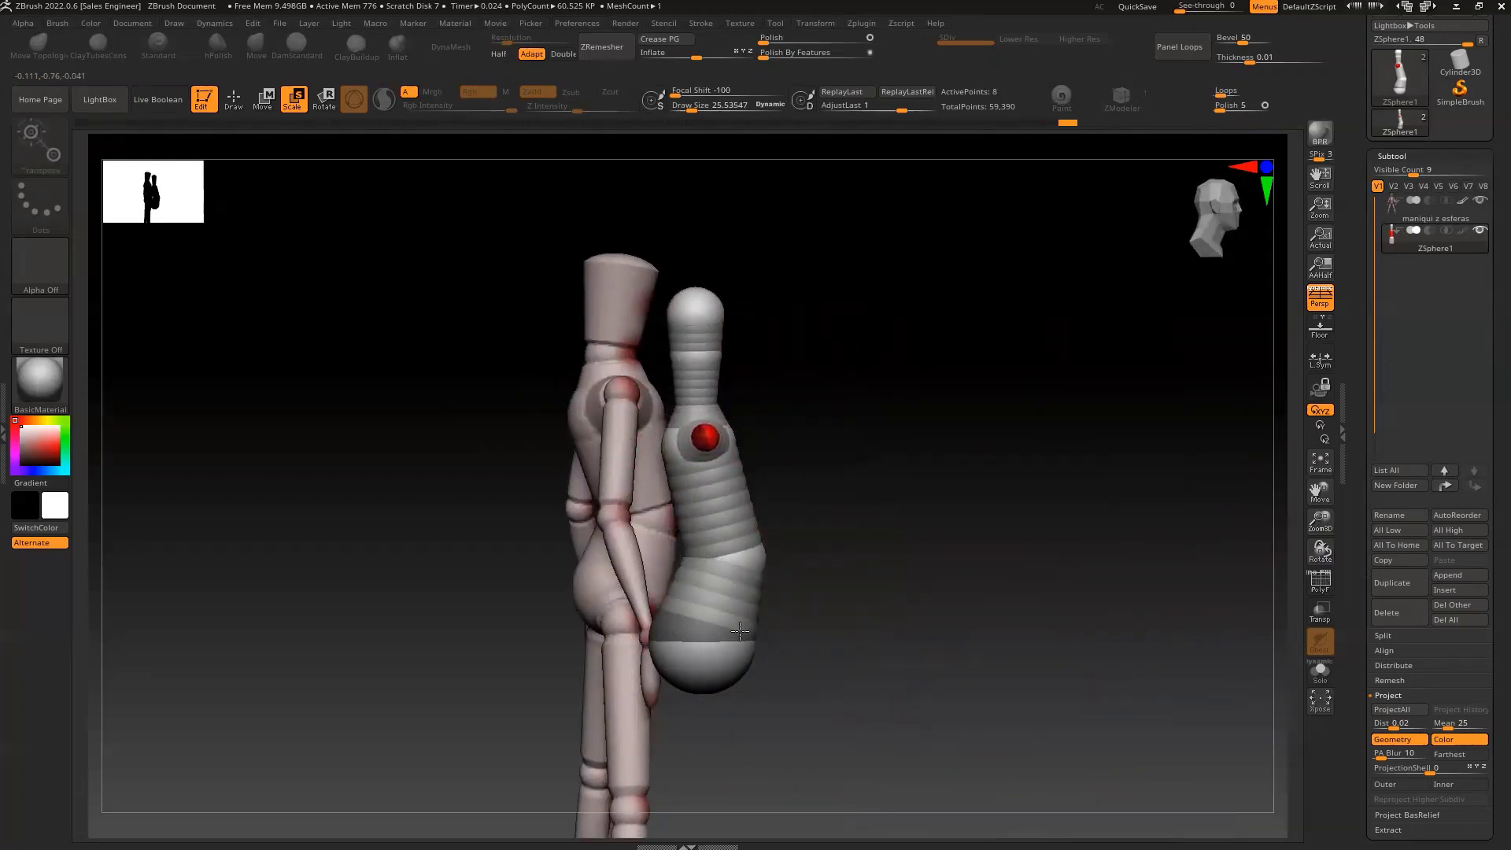
mouse_move(489, 529)
mouse_down()
mouse_move(387, 520)
mouse_move(465, 533)
mouse_move(699, 449)
mouse_up()
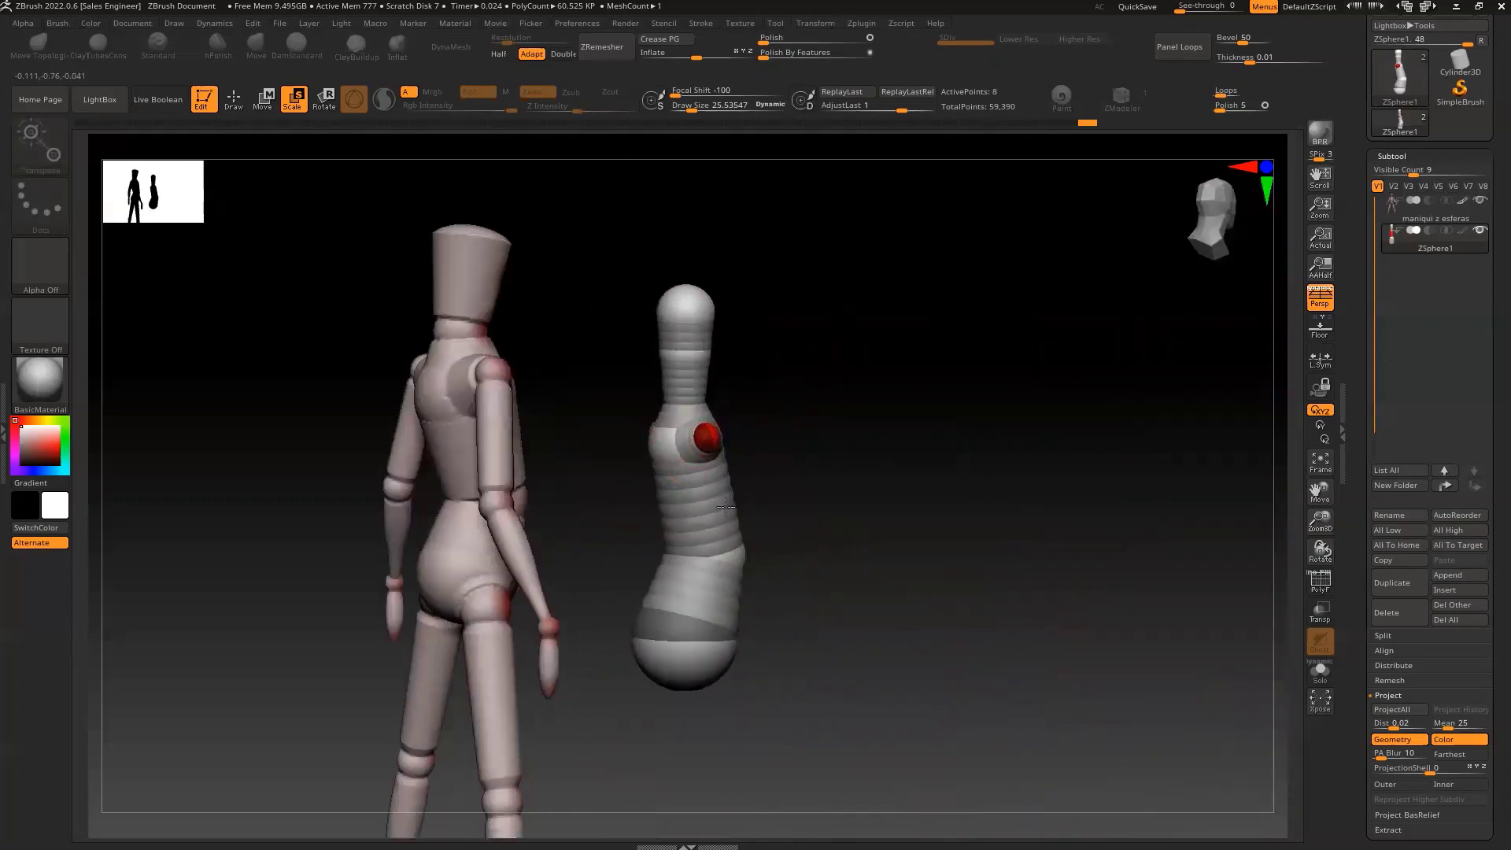
mouse_move(617, 472)
mouse_down()
mouse_move(516, 465)
mouse_move(533, 473)
mouse_up()
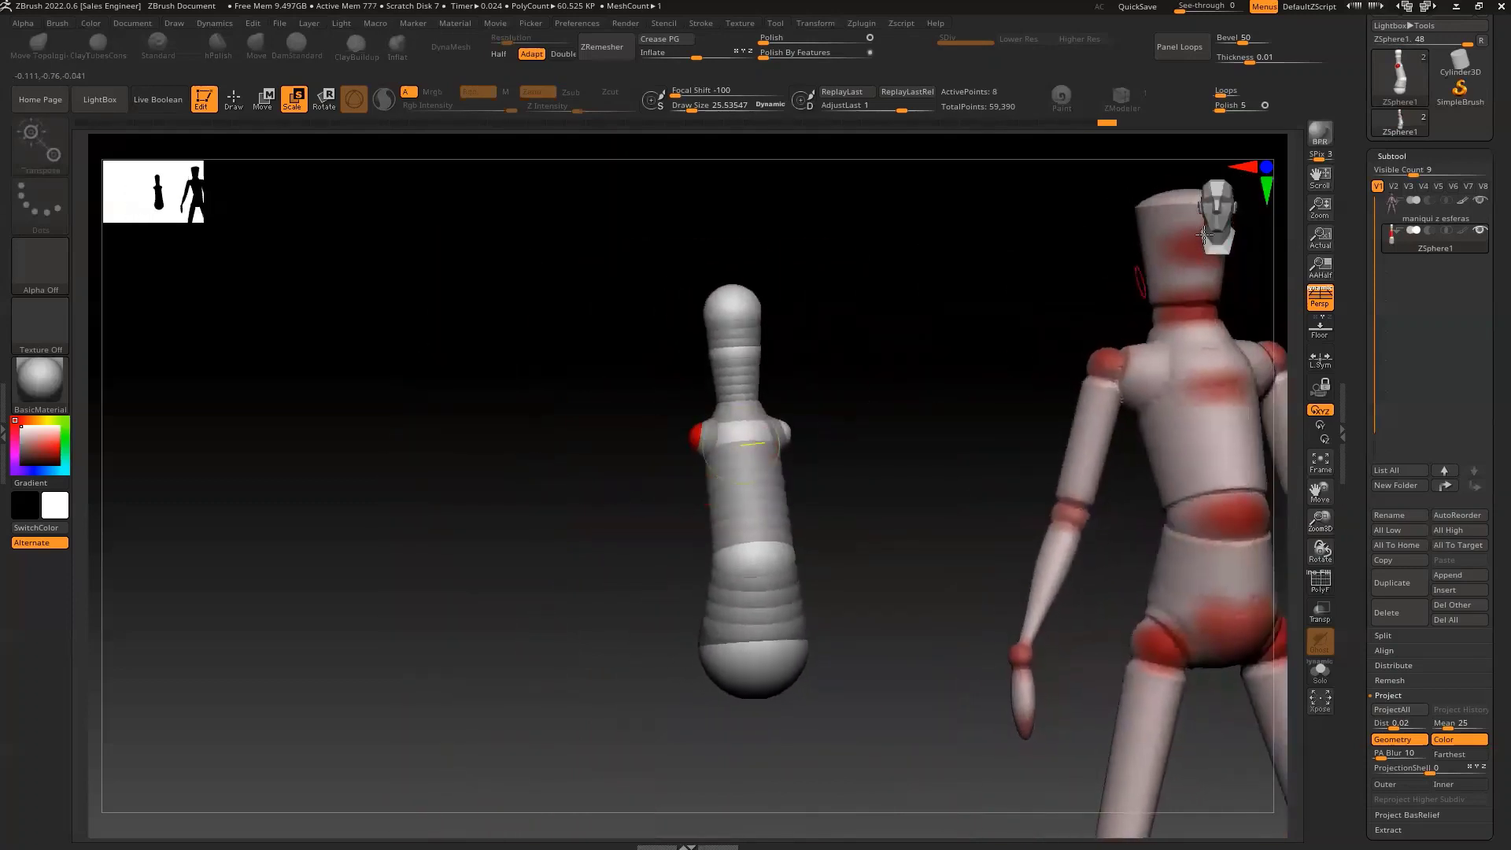
drag(1204, 234, 1249, 441)
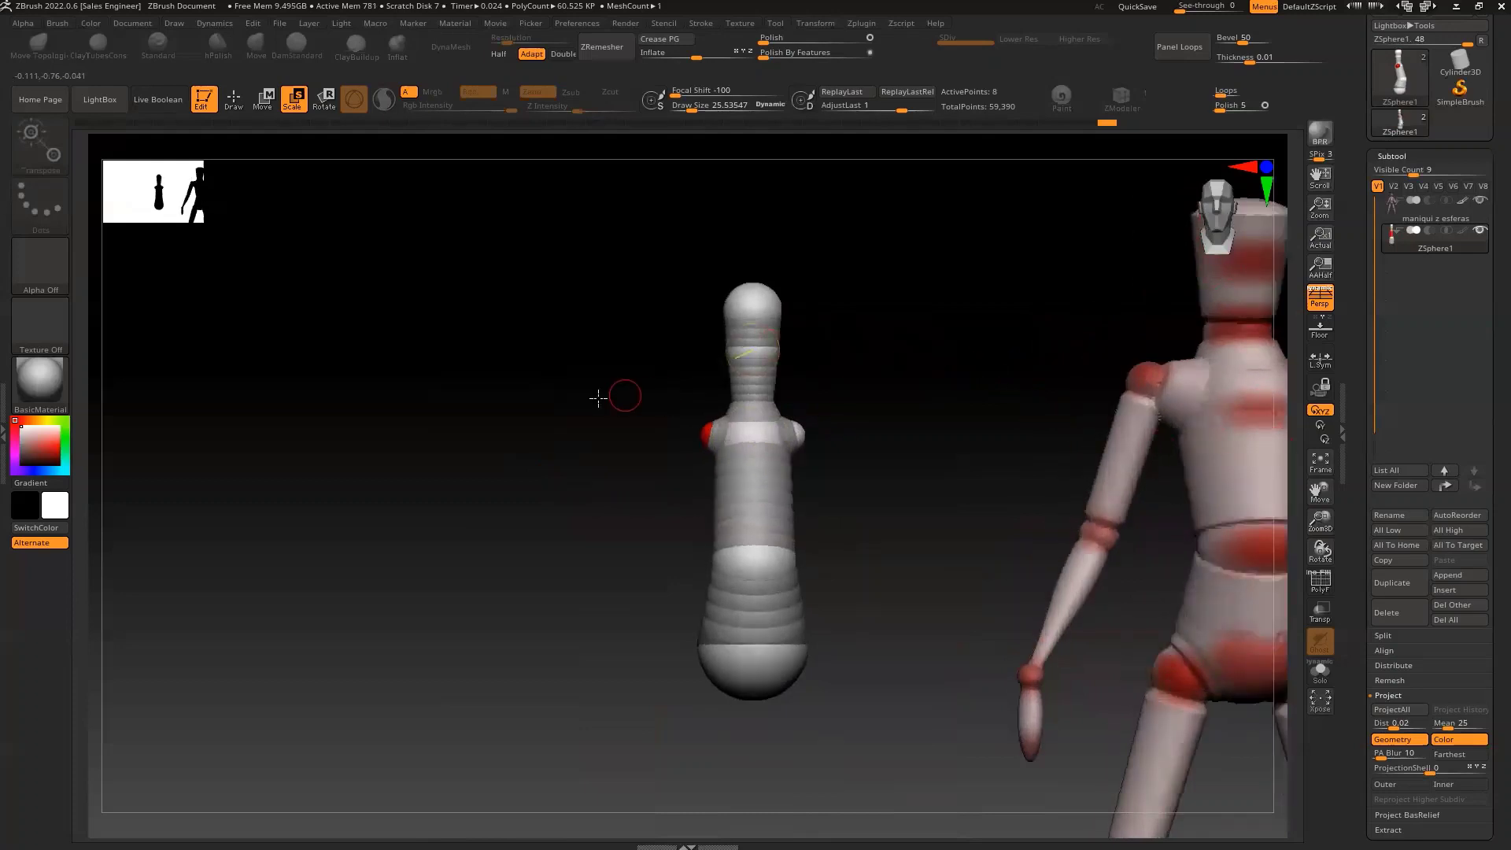
drag(598, 398, 394, 414)
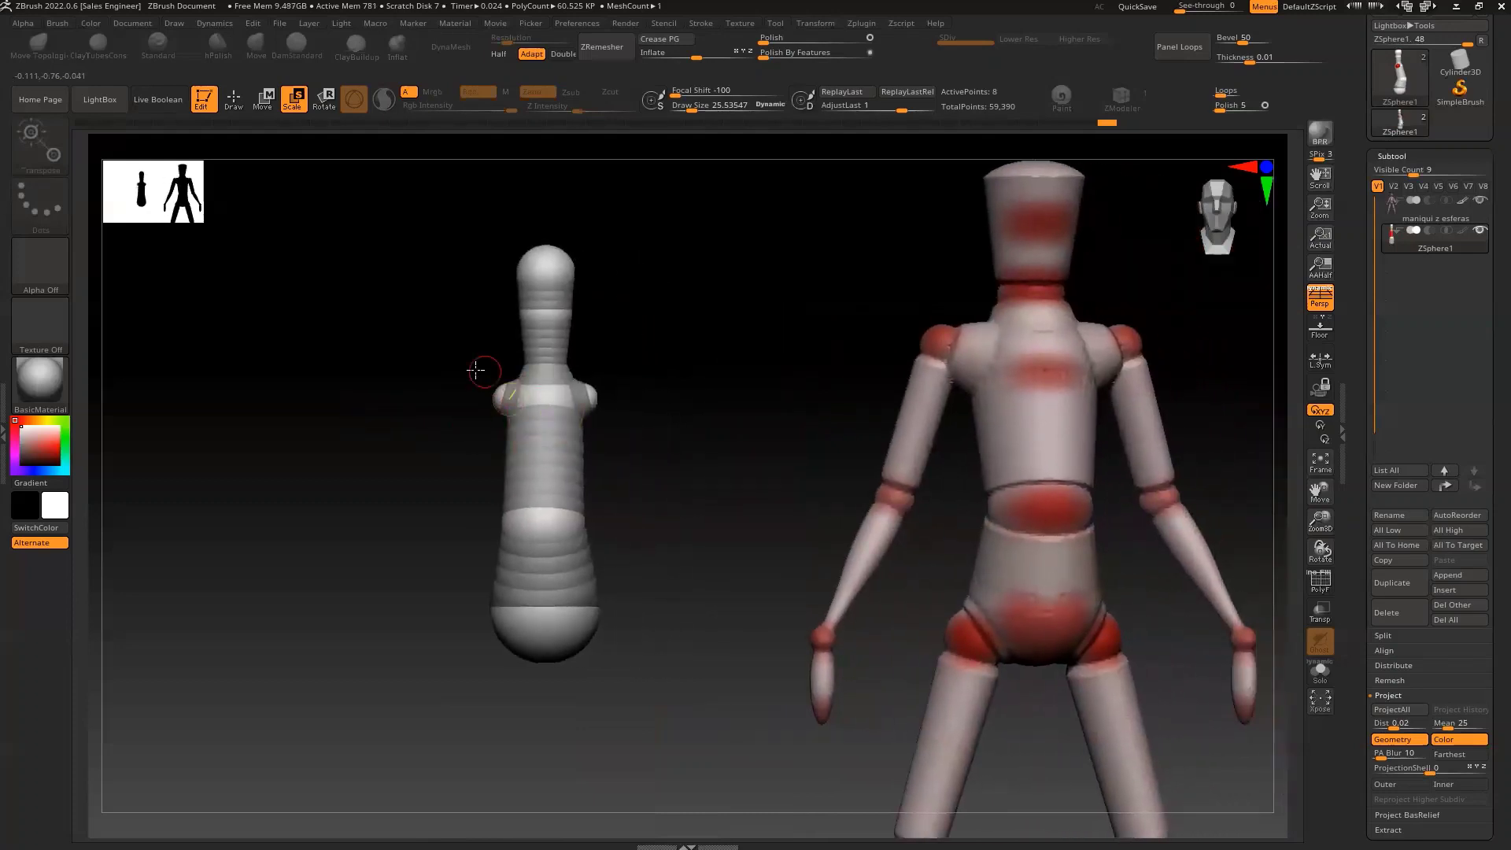
mouse_move(432, 364)
mouse_down()
mouse_move(452, 338)
mouse_move(517, 333)
mouse_up()
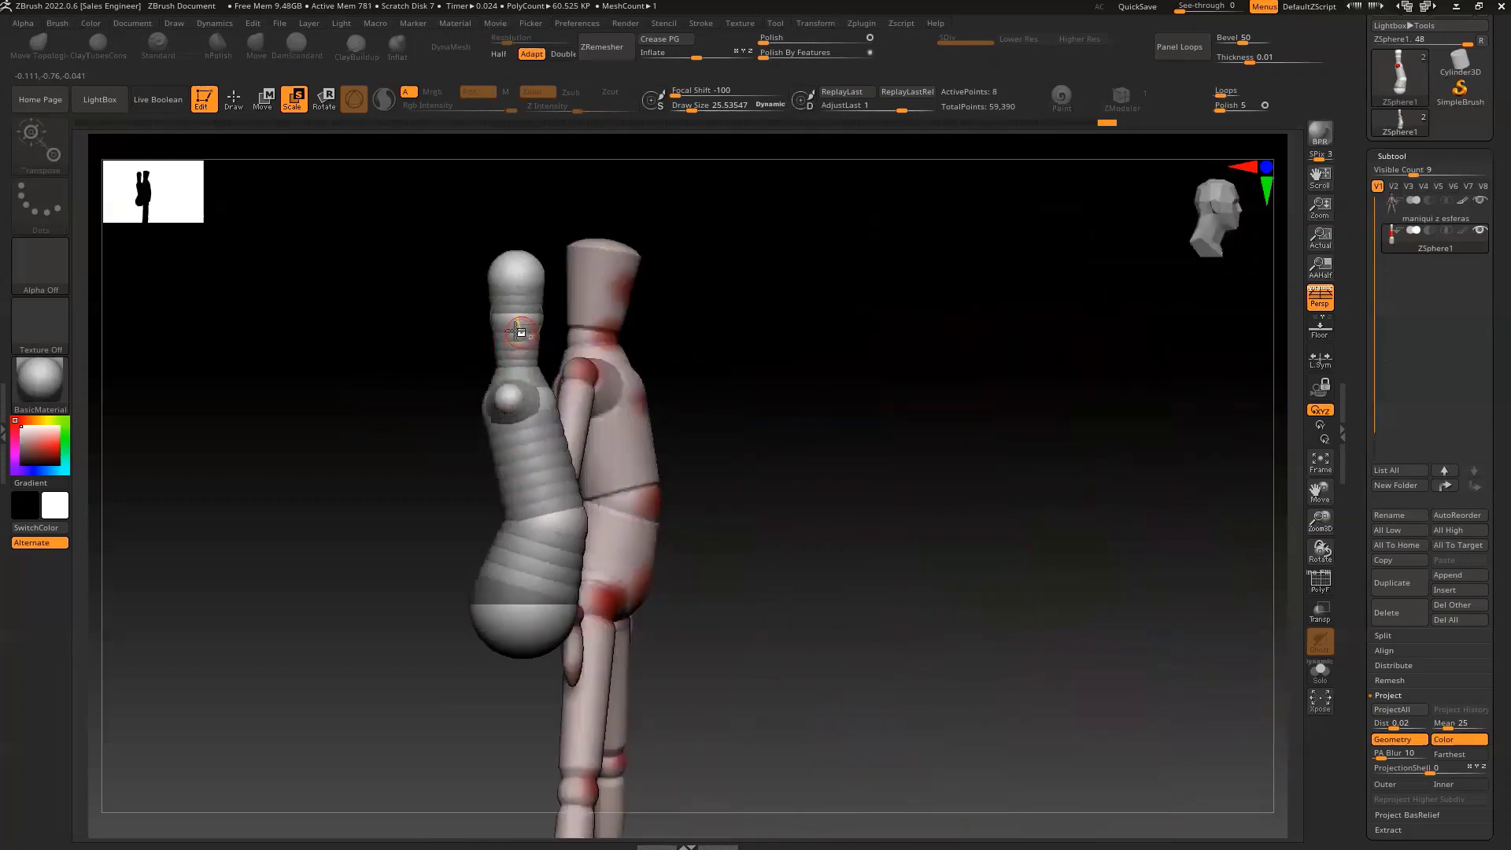
Tilt and resize the neck sphere, then undo the last two changes.
click(518, 334)
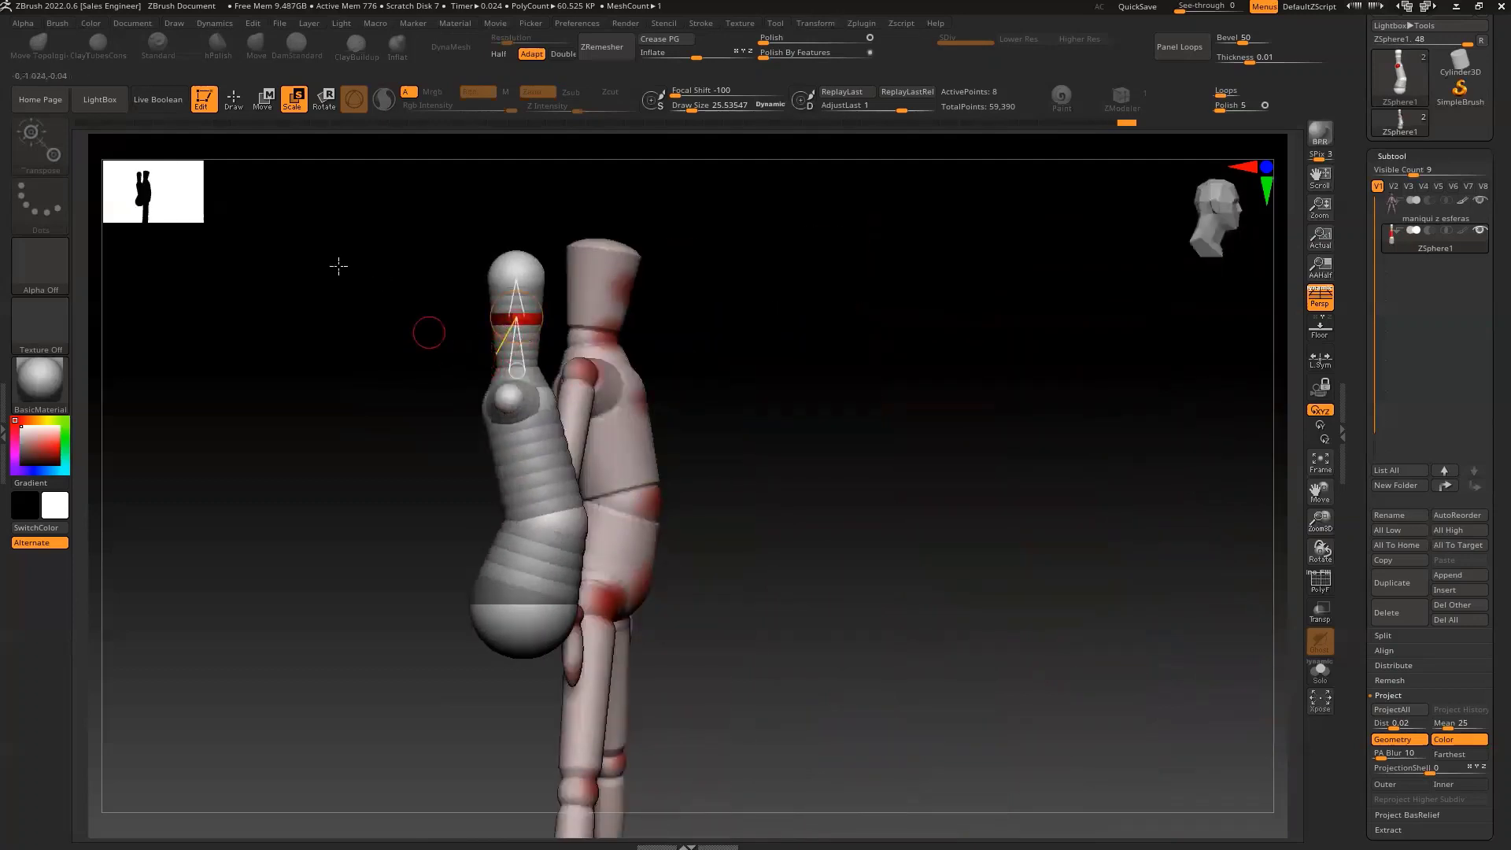
click(271, 107)
drag(512, 338, 502, 334)
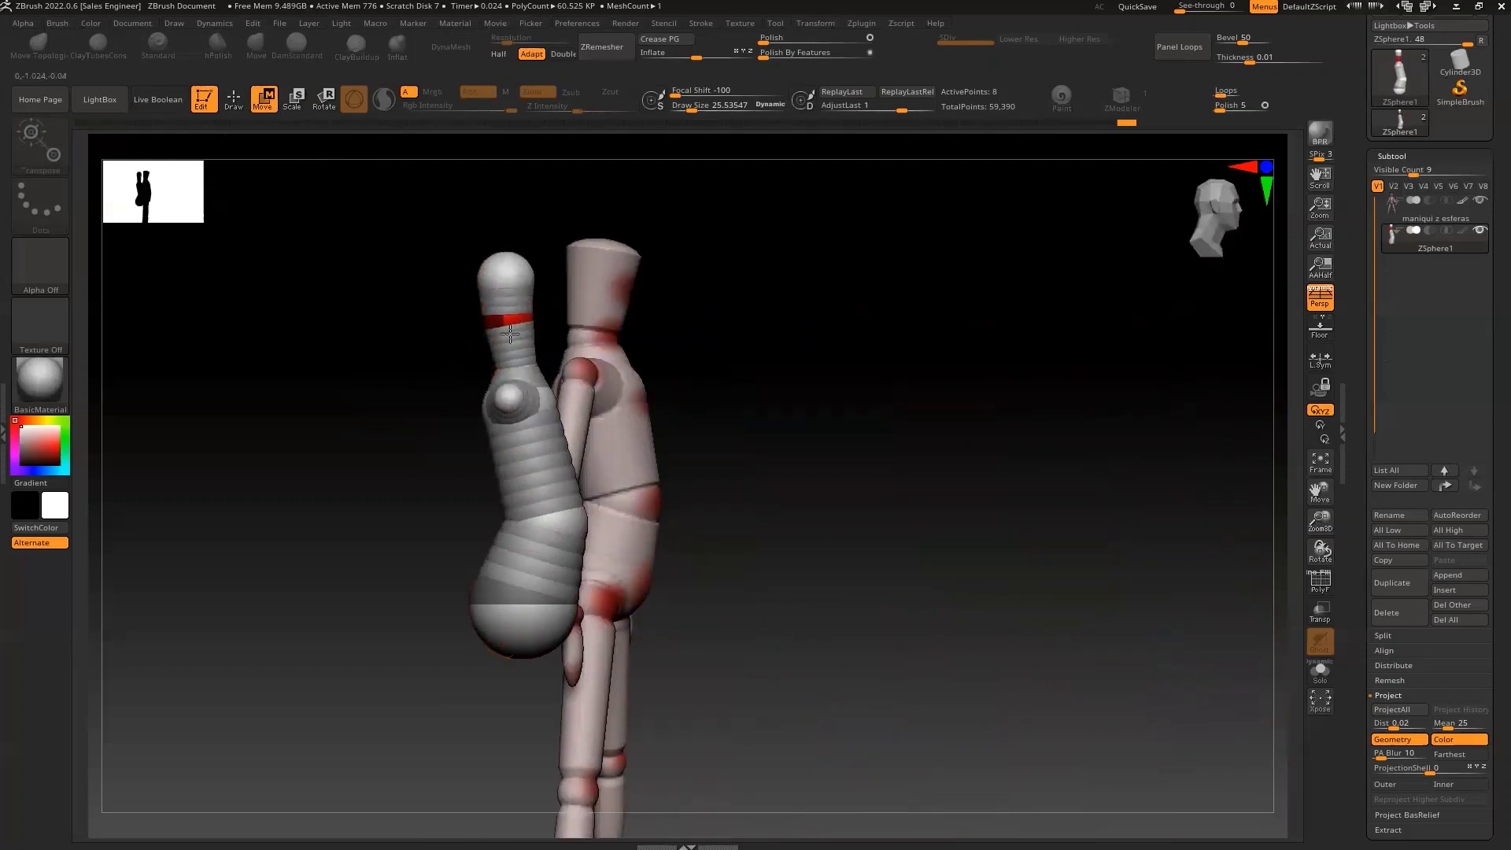
mouse_move(401, 375)
mouse_down()
mouse_move(333, 374)
mouse_move(410, 355)
mouse_up()
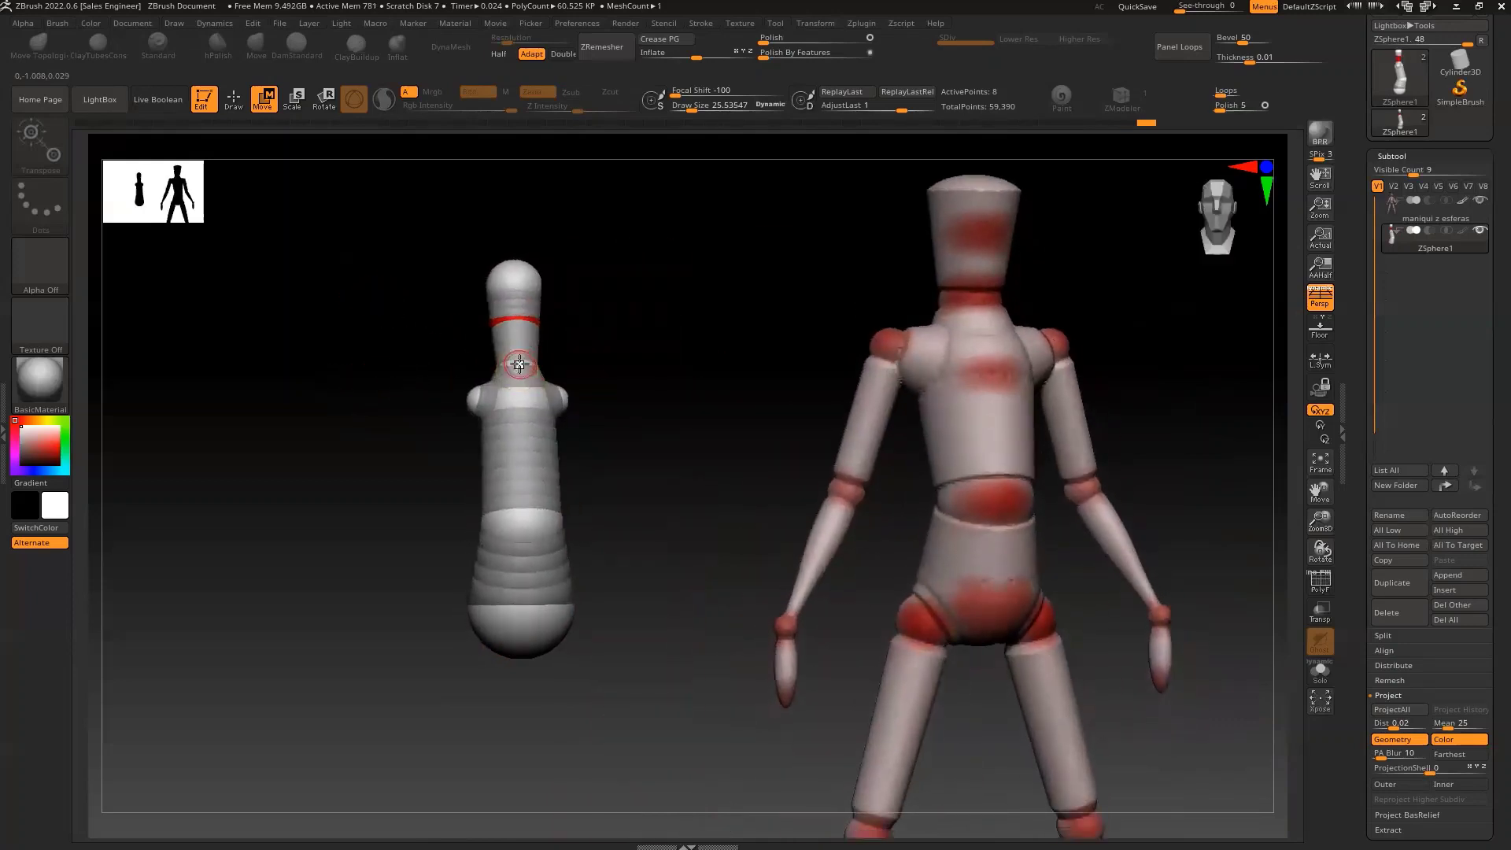
key(e)
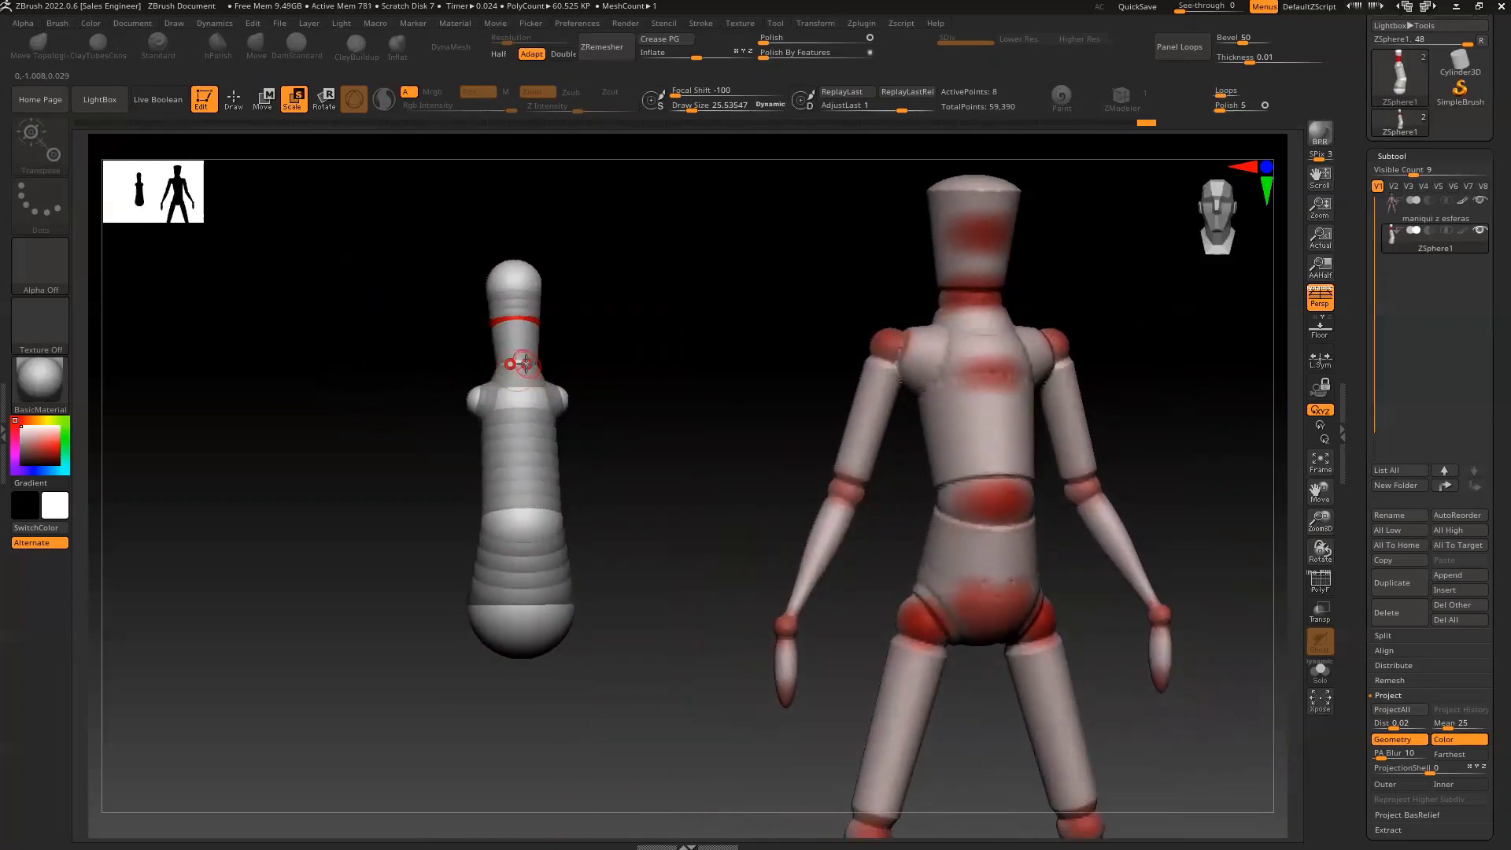
drag(525, 364, 511, 265)
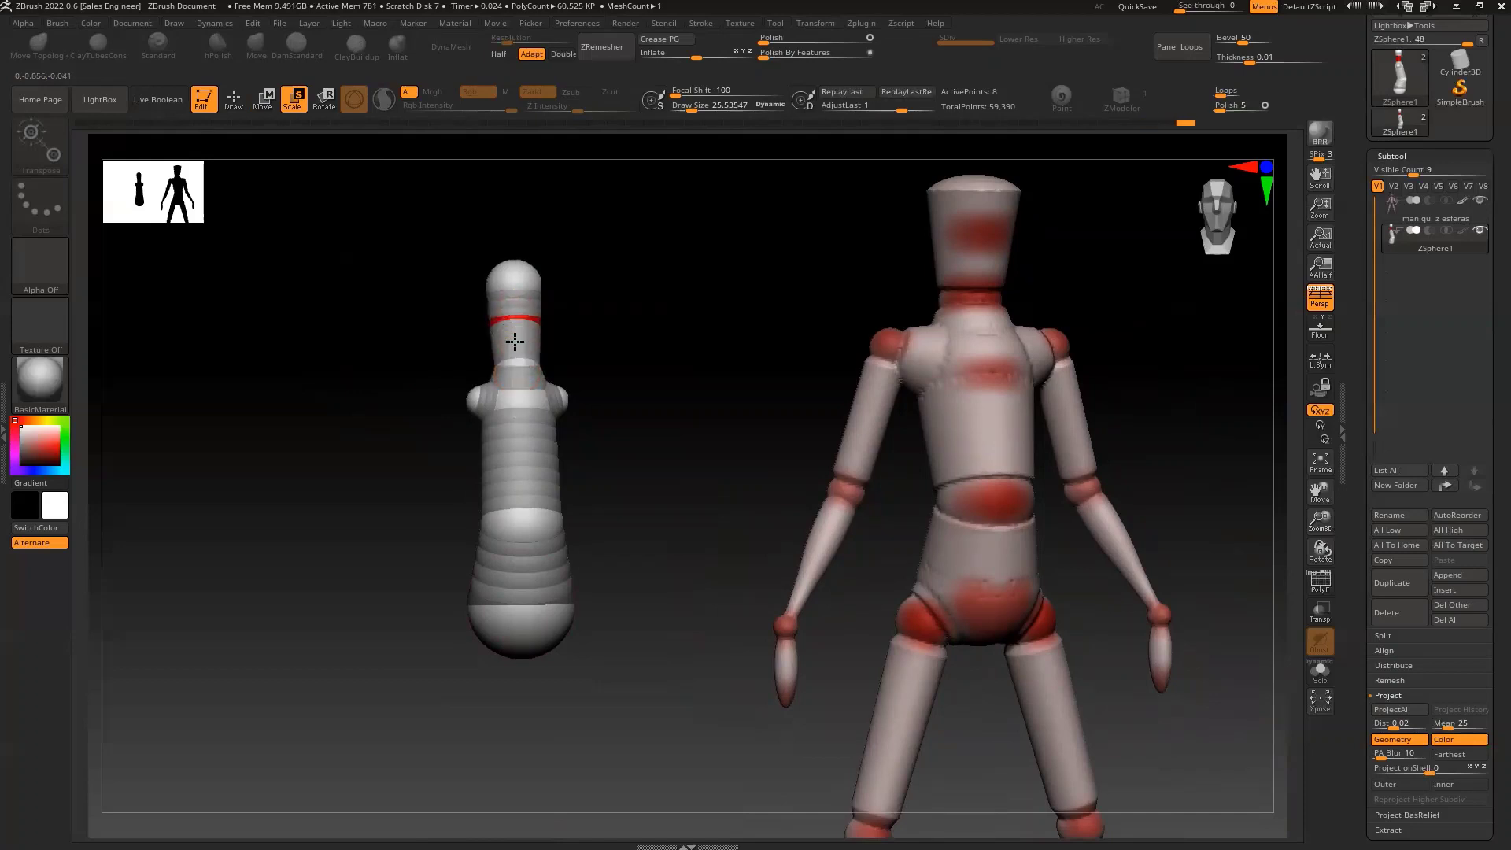
click(511, 266)
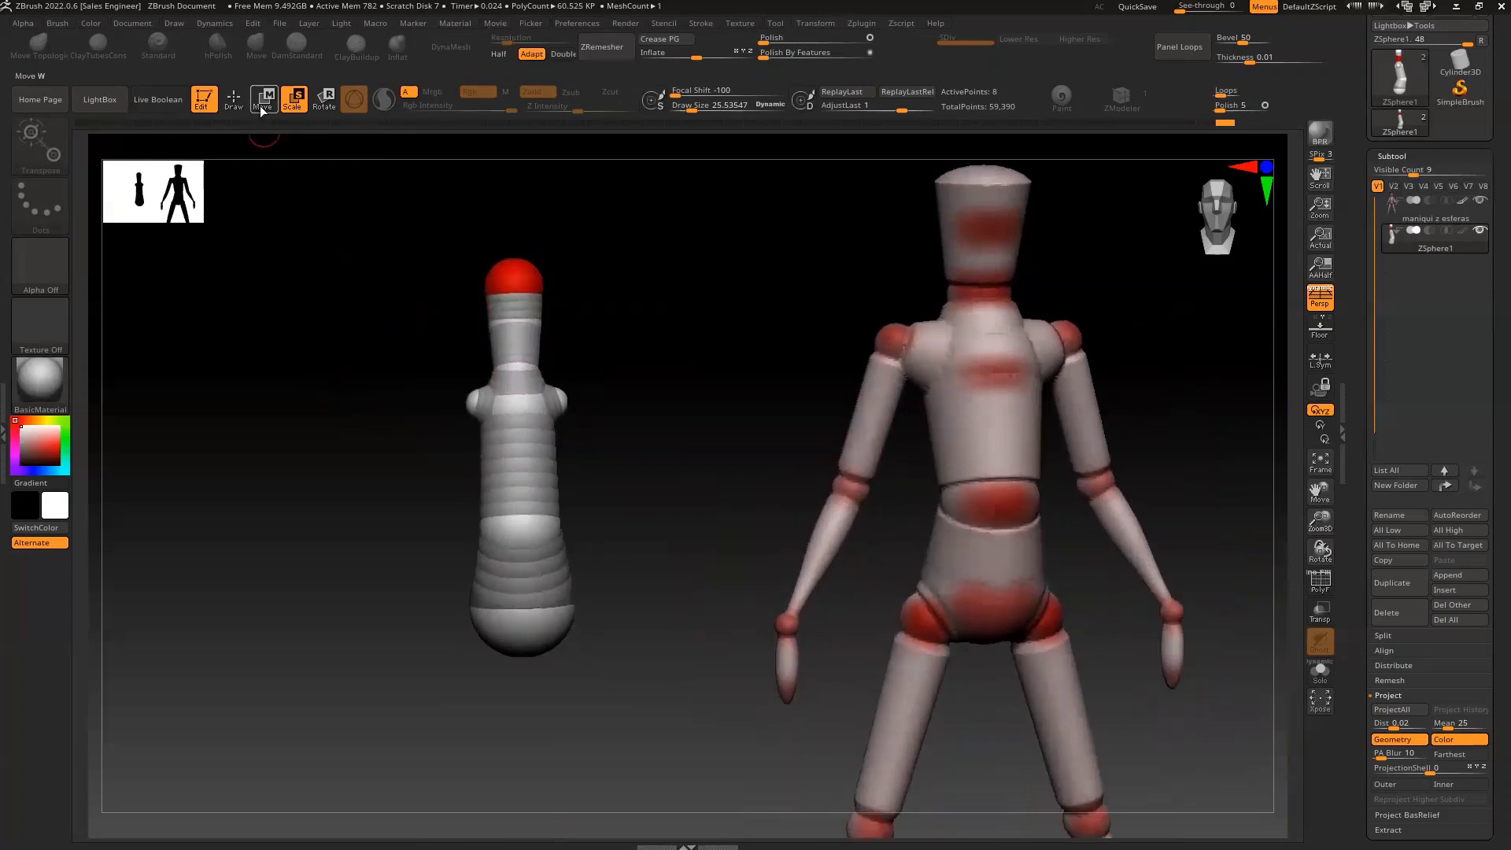
key(ctrl+z)
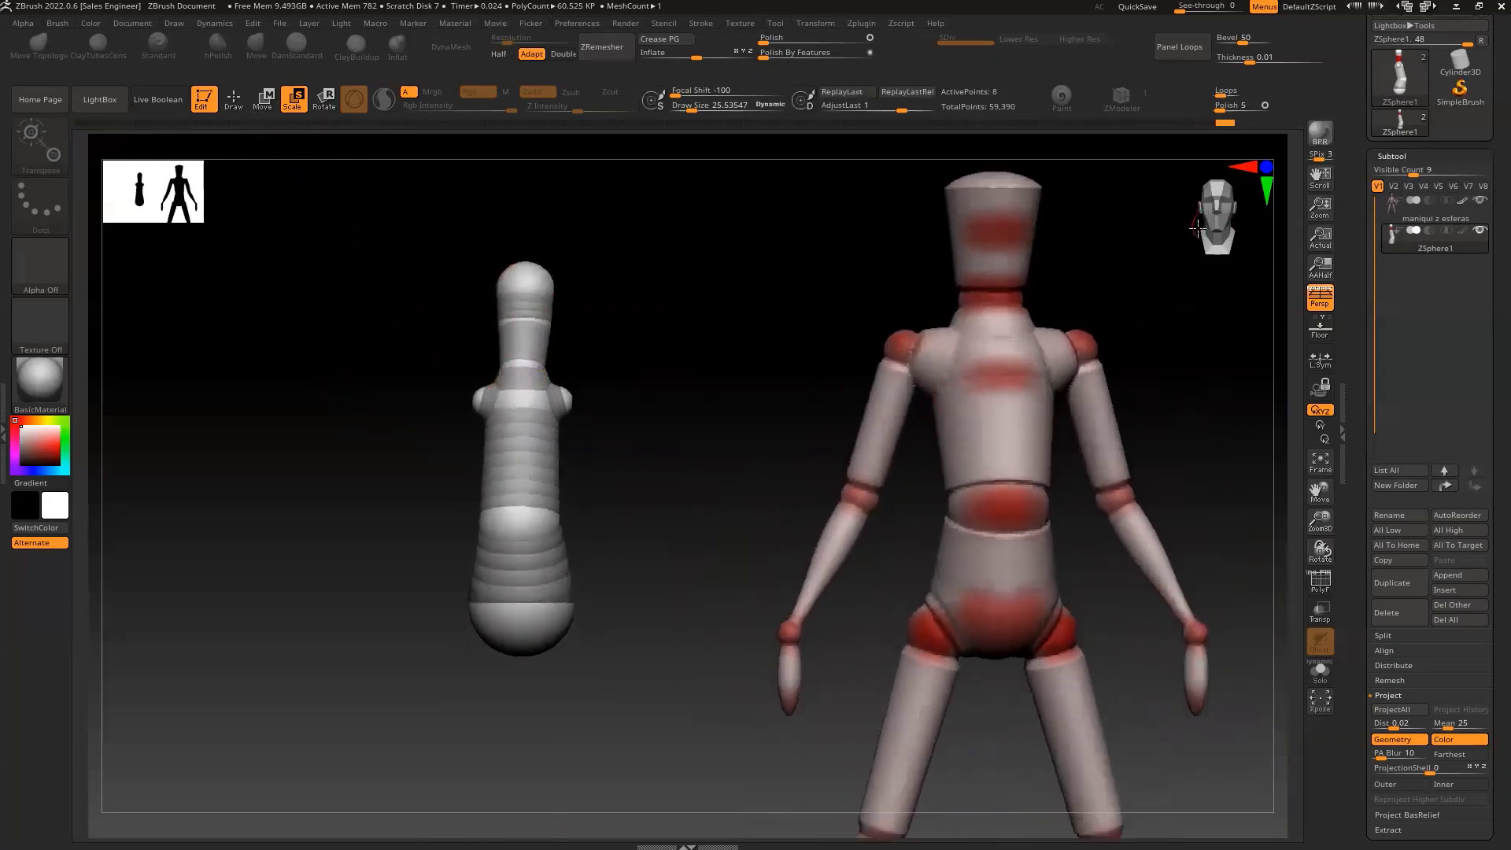
key(ctrl+z)
Grow a mirrored ZSphere pair from the shoulders and pull it outward.
key(w)
key(q)
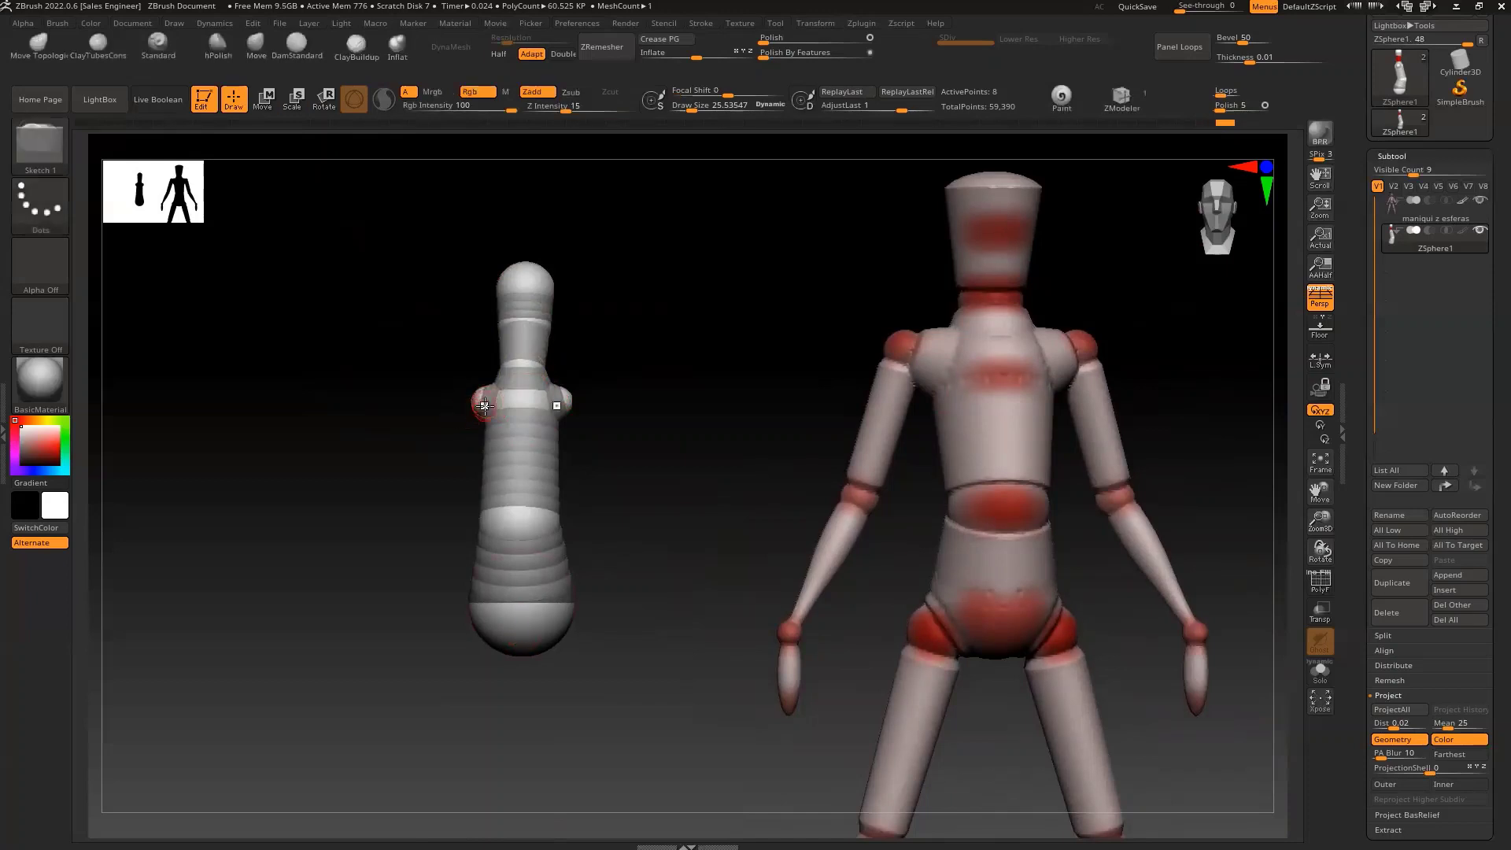
drag(476, 400, 463, 408)
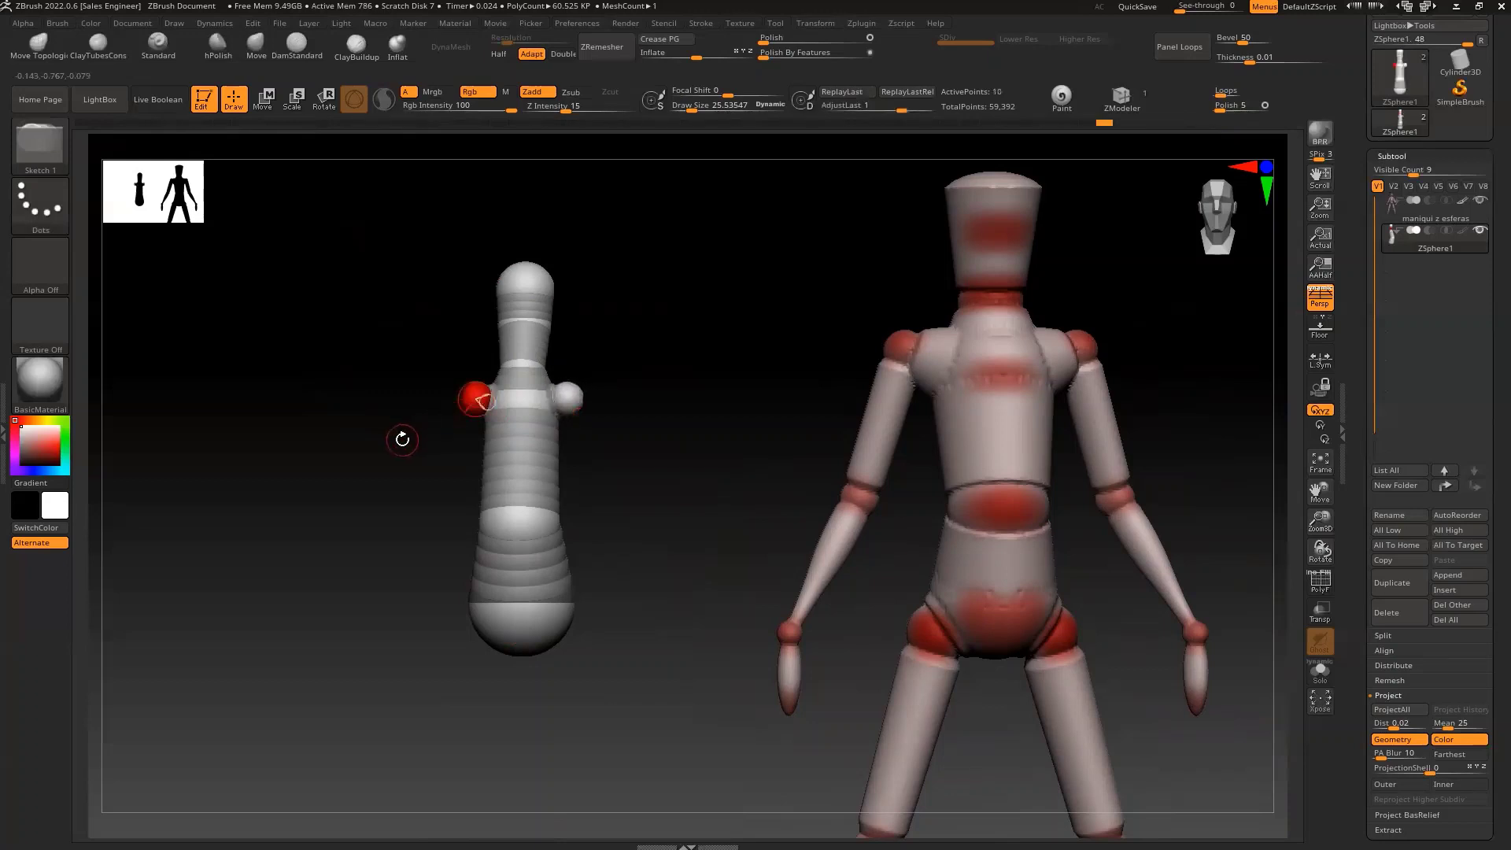
key(w)
mouse_move(464, 414)
mouse_down()
mouse_move(447, 435)
mouse_move(441, 399)
mouse_up()
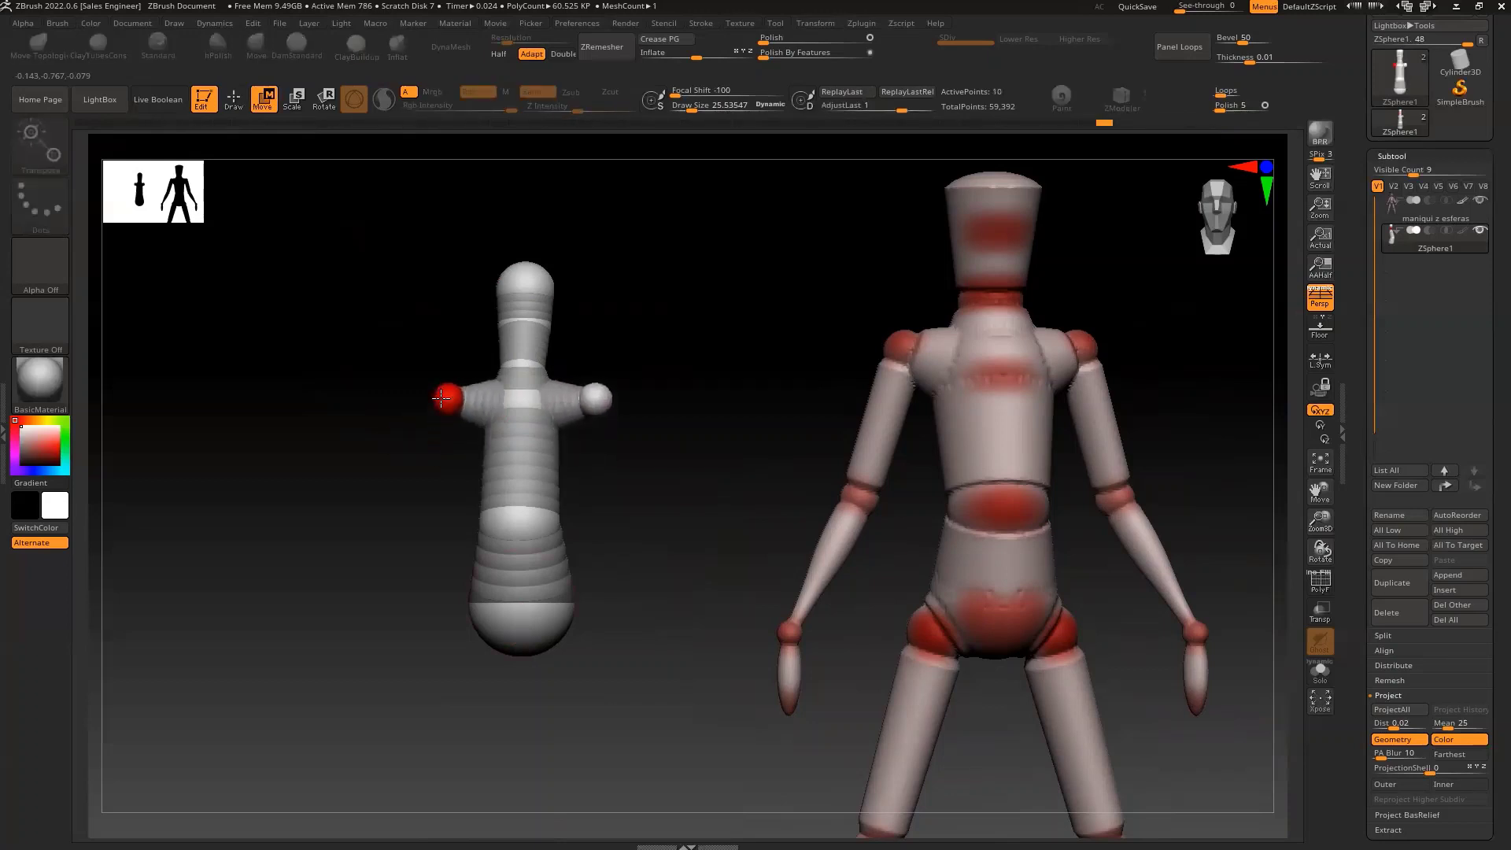
Undo the shoulder move and draw a resized mirrored sphere at the shoulder.
key(ctrl+z)
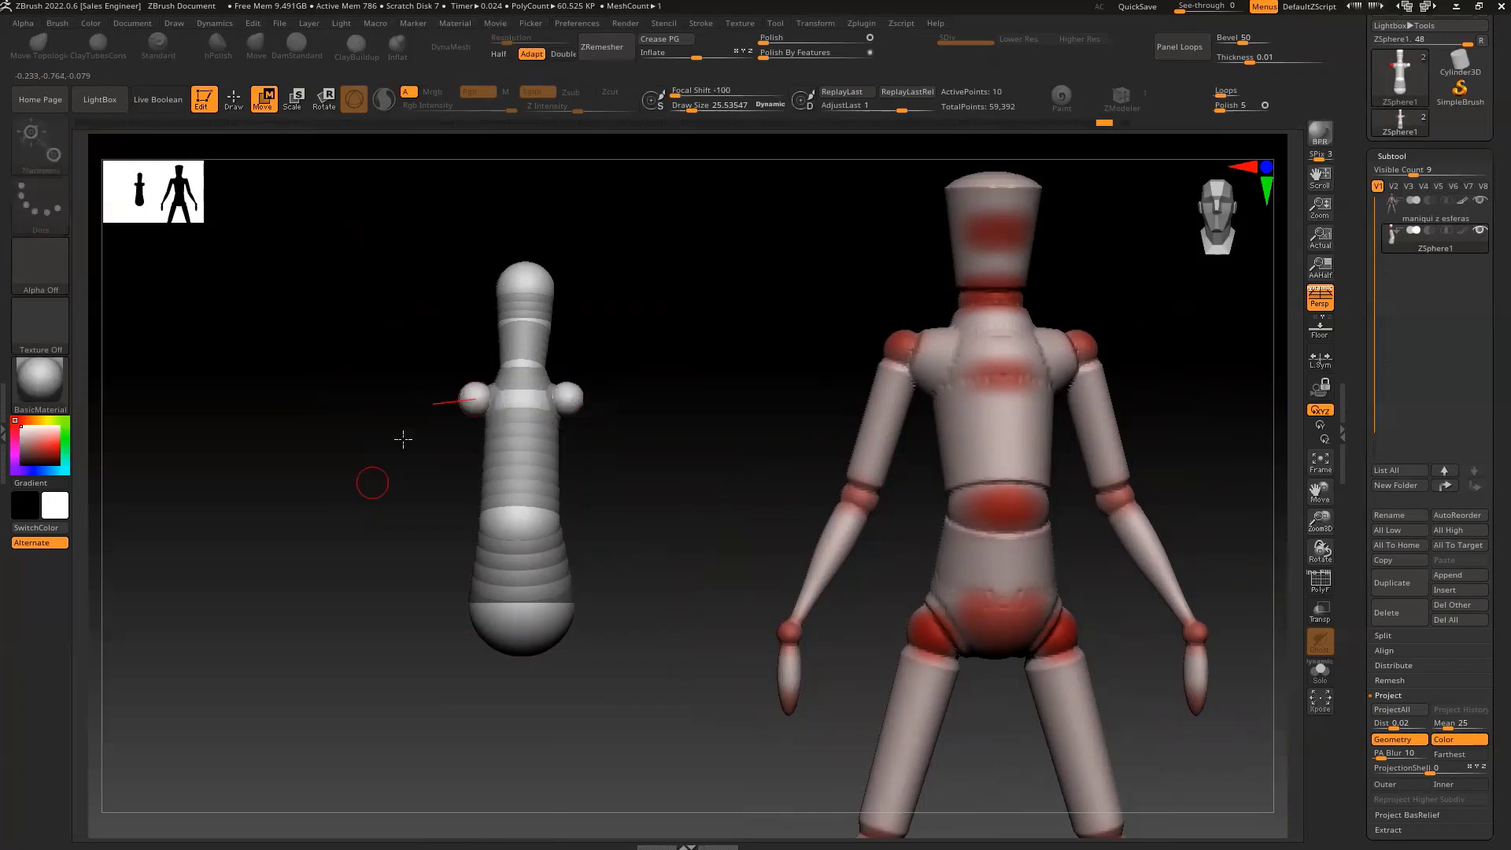
mouse_move(401, 435)
mouse_down()
mouse_move(372, 504)
mouse_move(461, 398)
mouse_move(361, 465)
mouse_move(450, 402)
mouse_up()
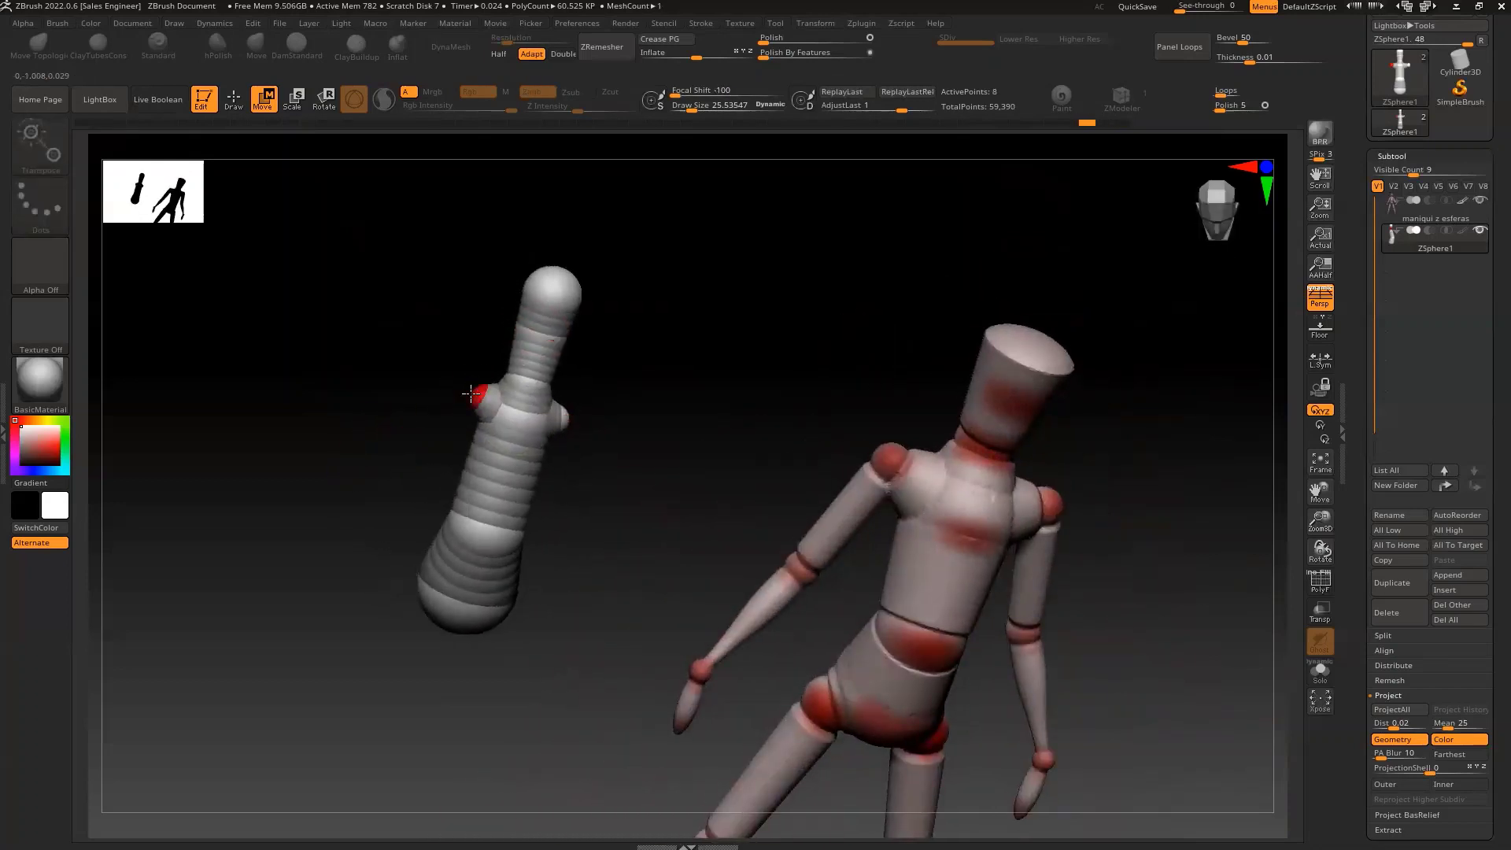
key(q)
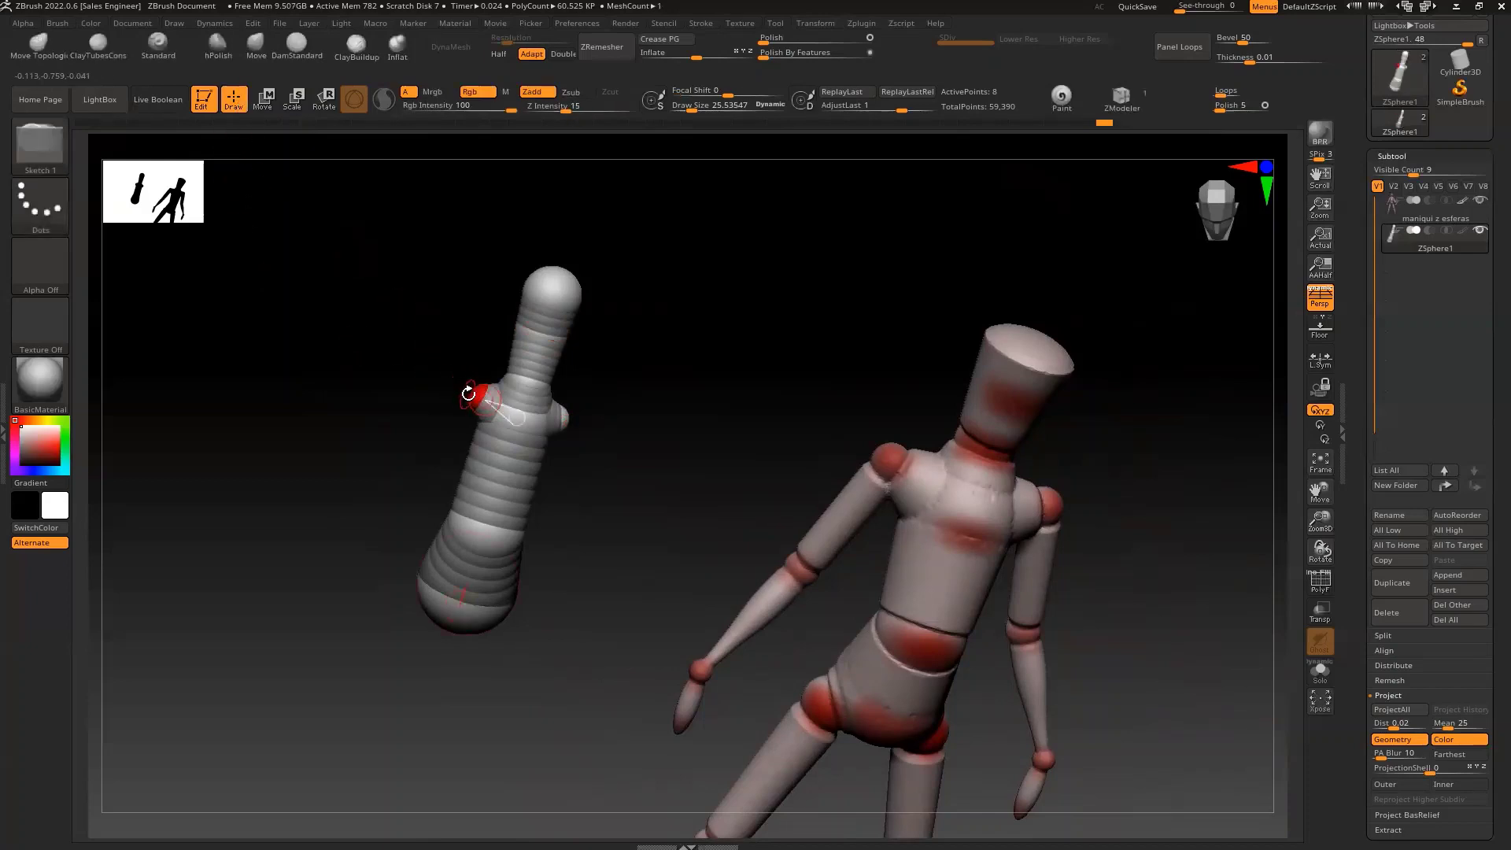
drag(468, 394, 456, 388)
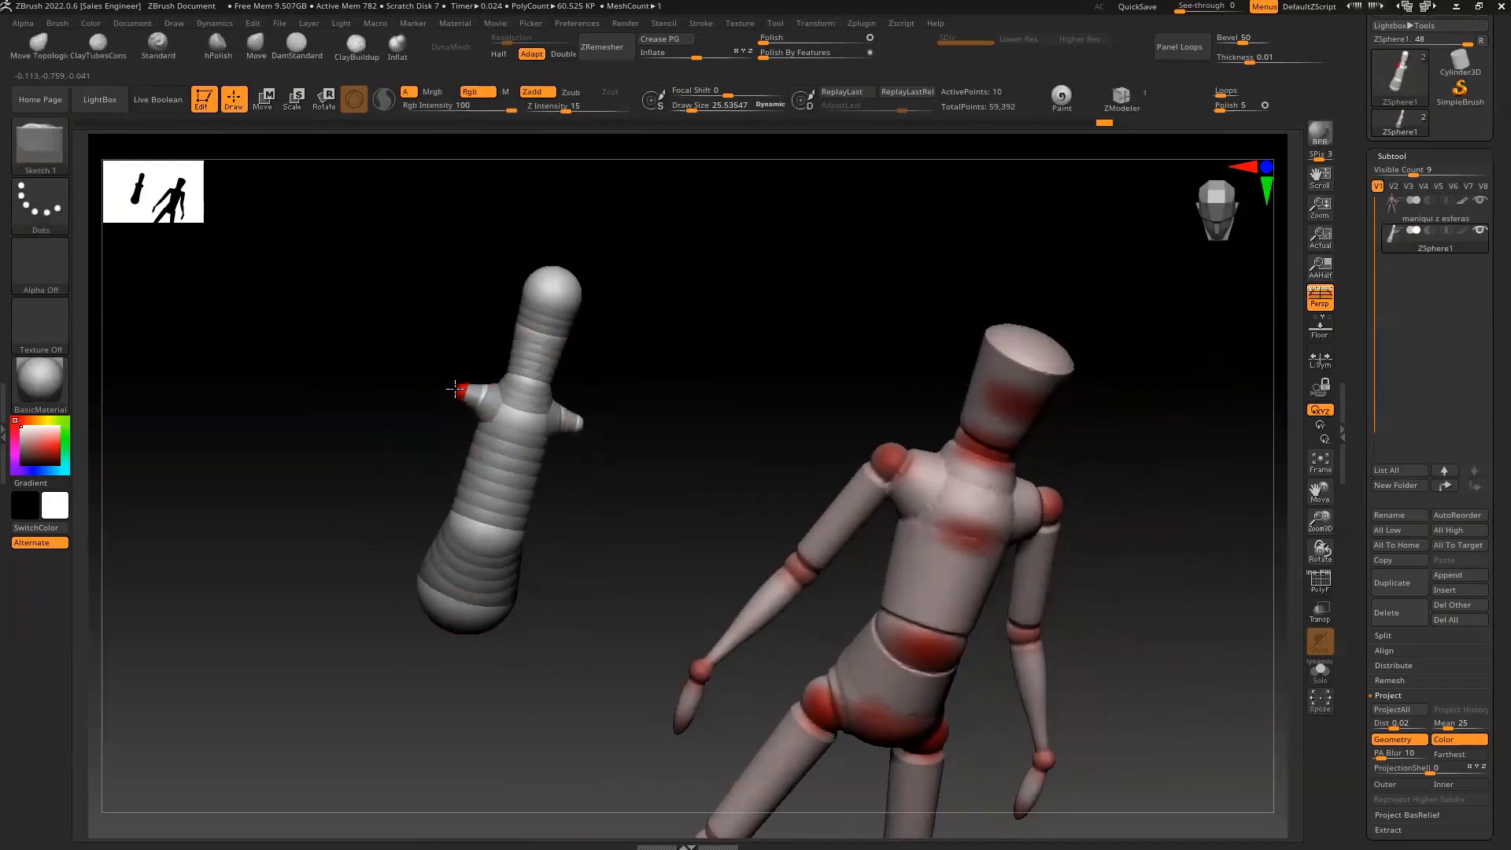
click(452, 388)
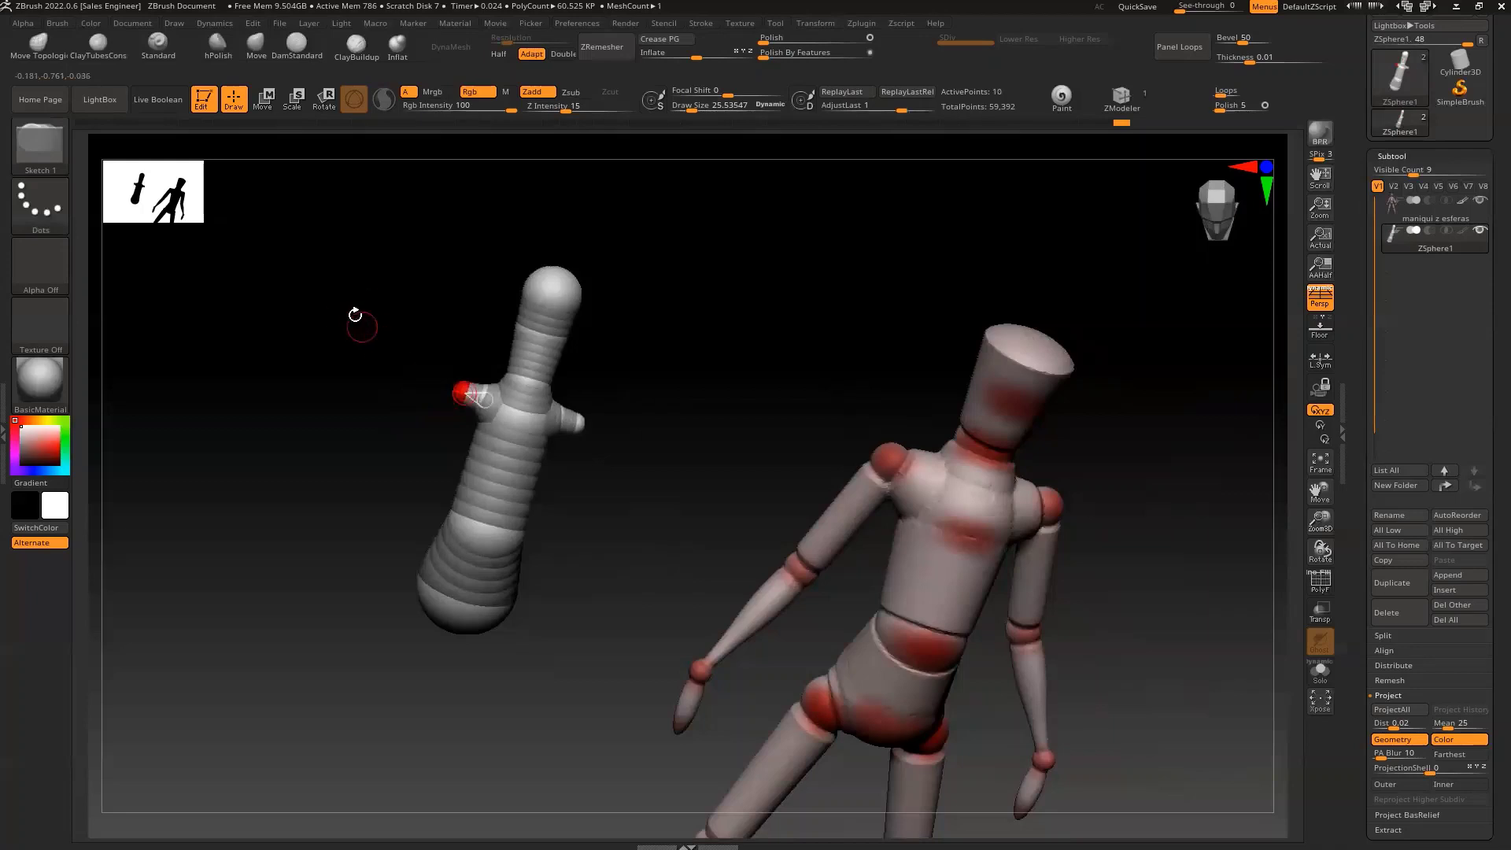
Pull long mirrored arms out, check them in front view, then undo them.
key(w)
mouse_move(465, 394)
mouse_down()
mouse_move(312, 549)
mouse_move(308, 590)
mouse_up()
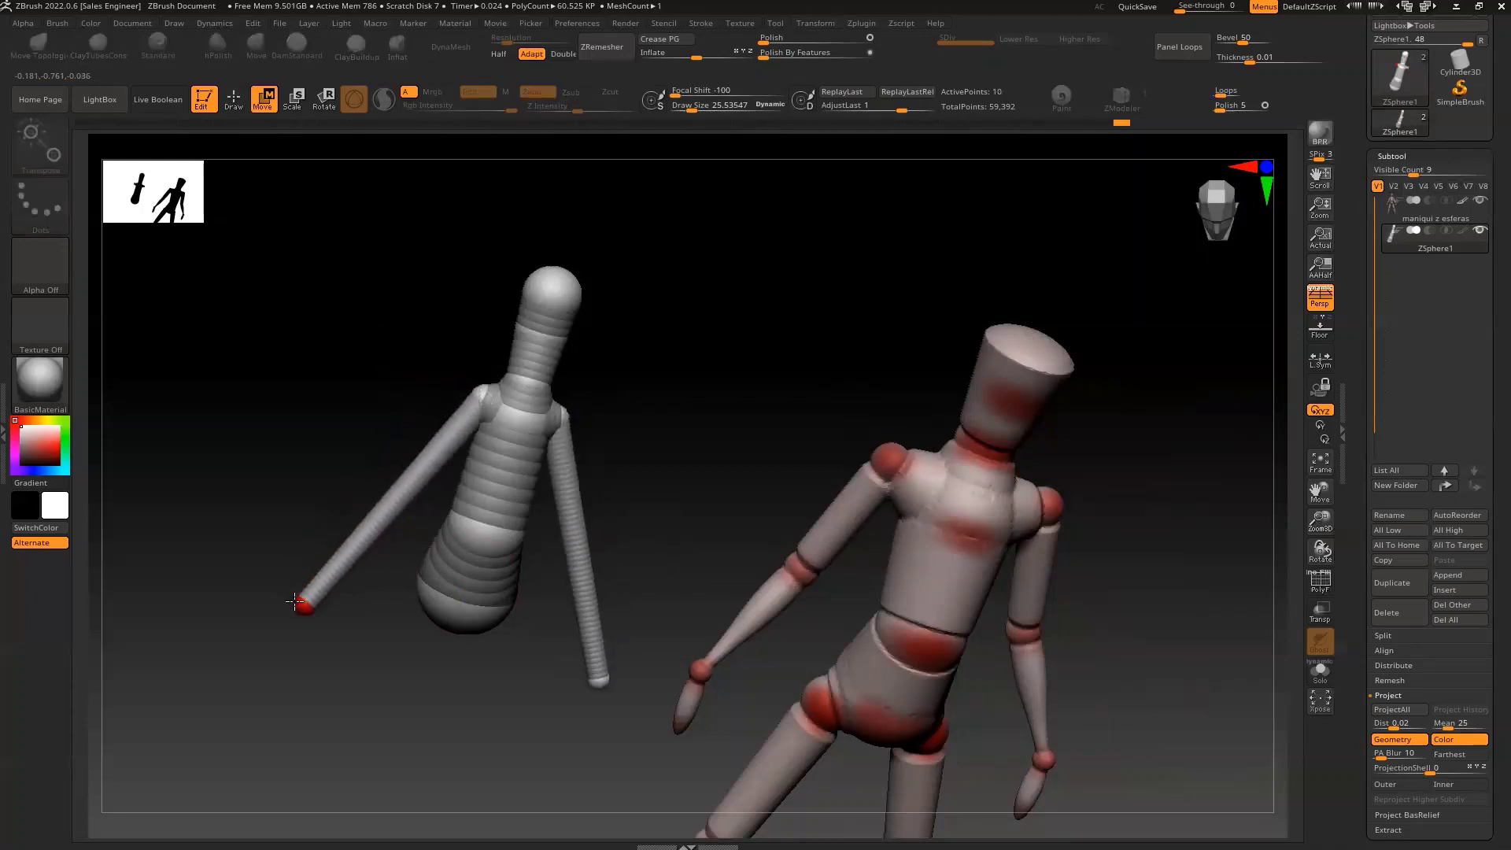
click(1222, 206)
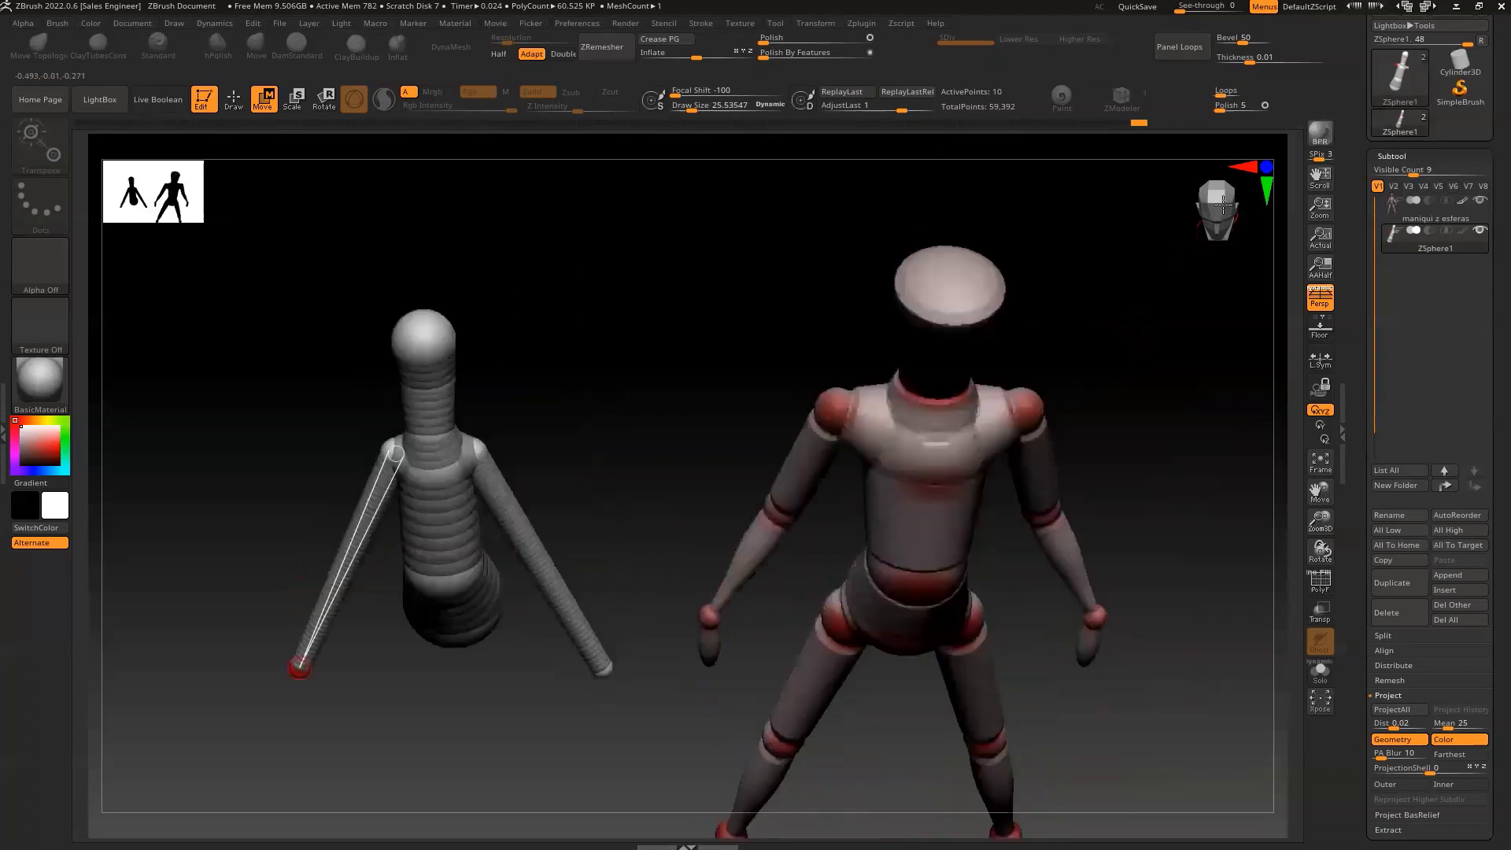
click(1218, 200)
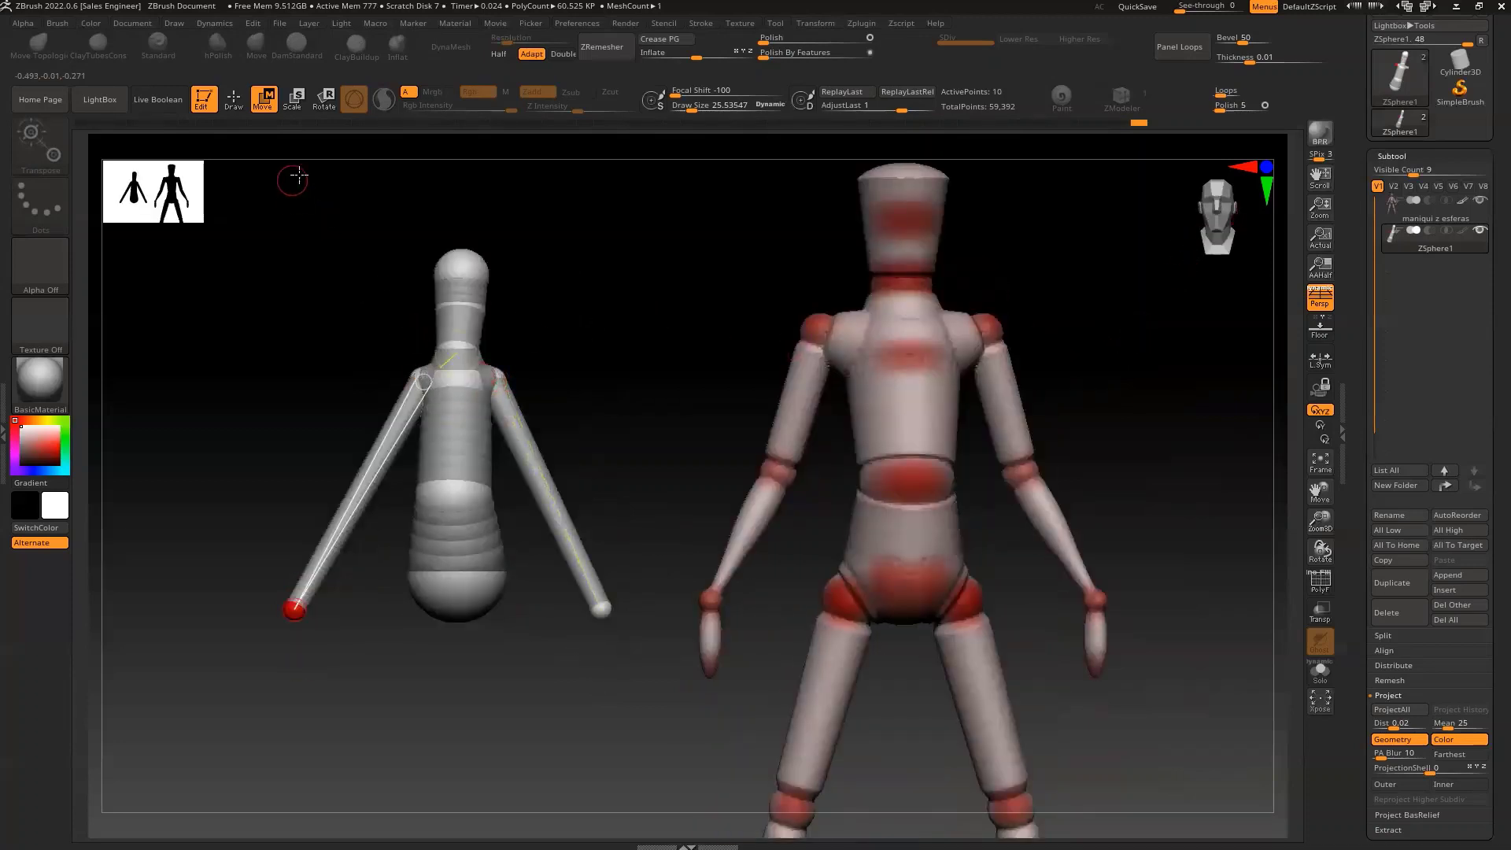
mouse_move(488, 373)
mouse_down()
mouse_move(503, 369)
mouse_move(494, 378)
mouse_up()
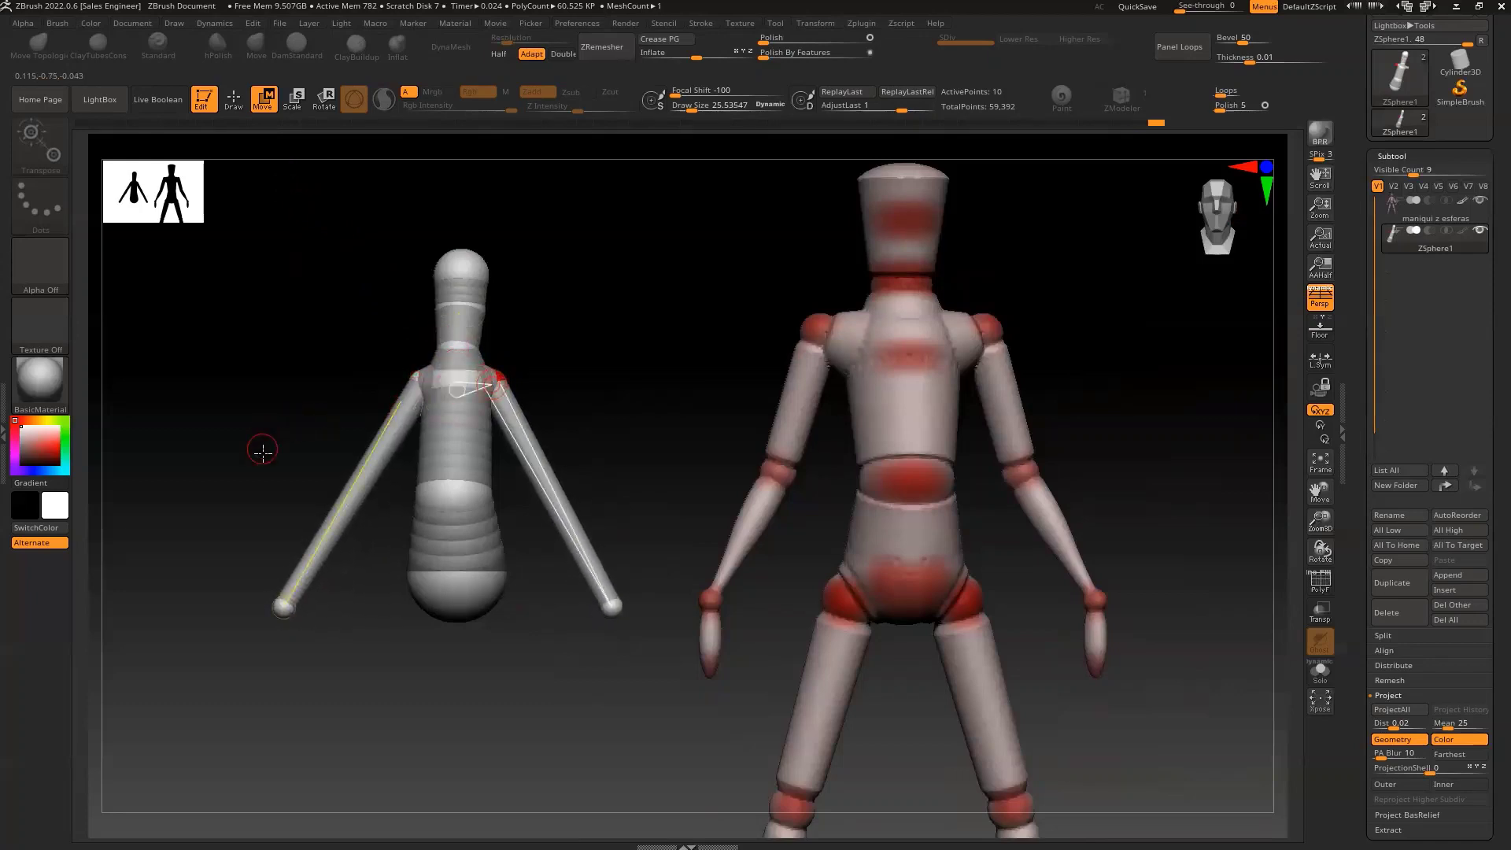
key(ctrl+z)
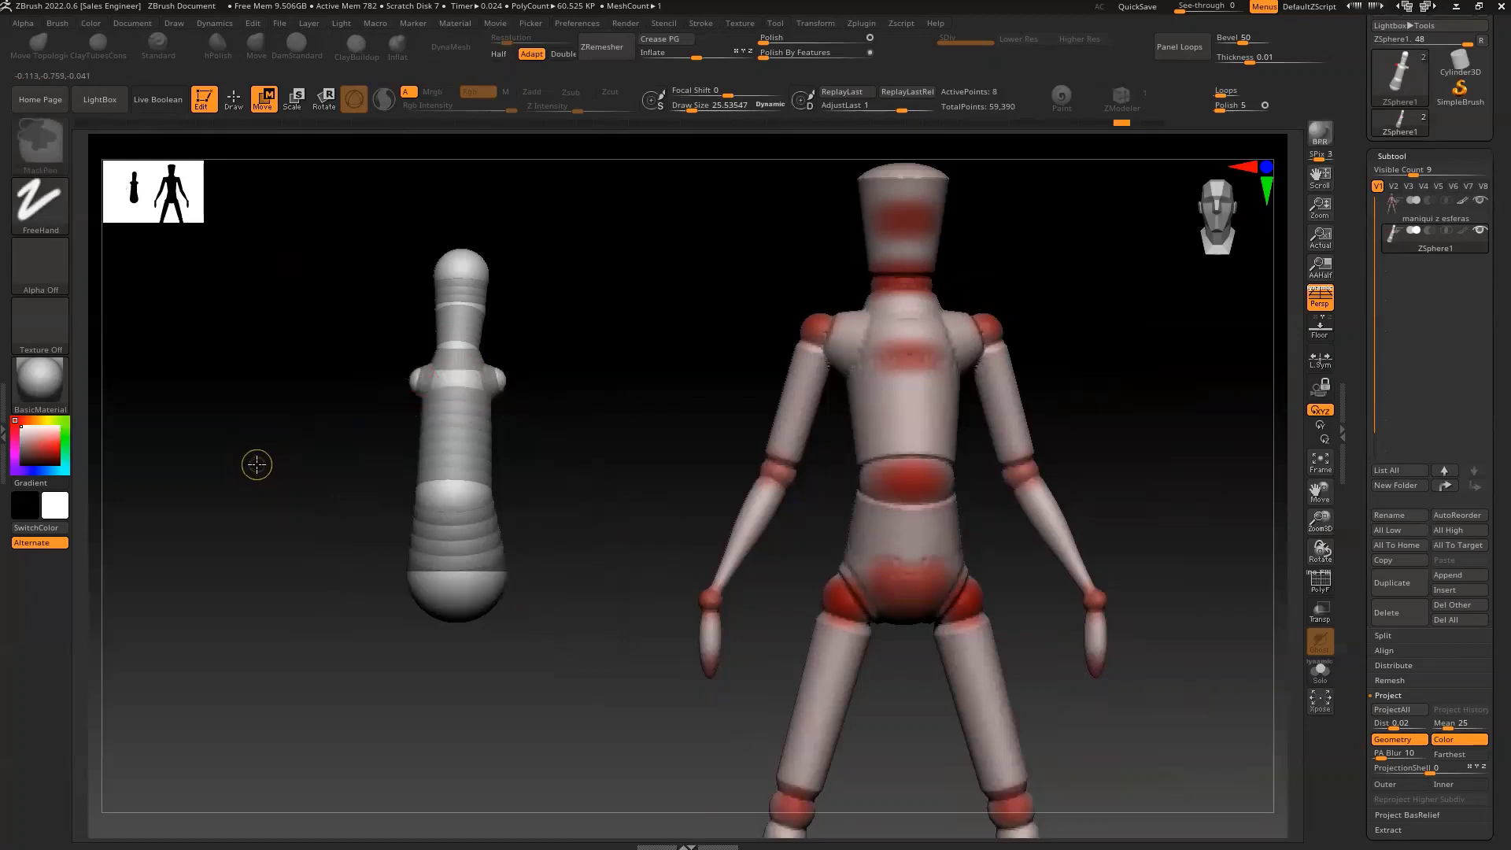
Draw a new mirrored arm sphere and pull it outward from the shoulder.
mouse_move(307, 438)
mouse_down()
mouse_move(416, 381)
mouse_move(401, 392)
mouse_up()
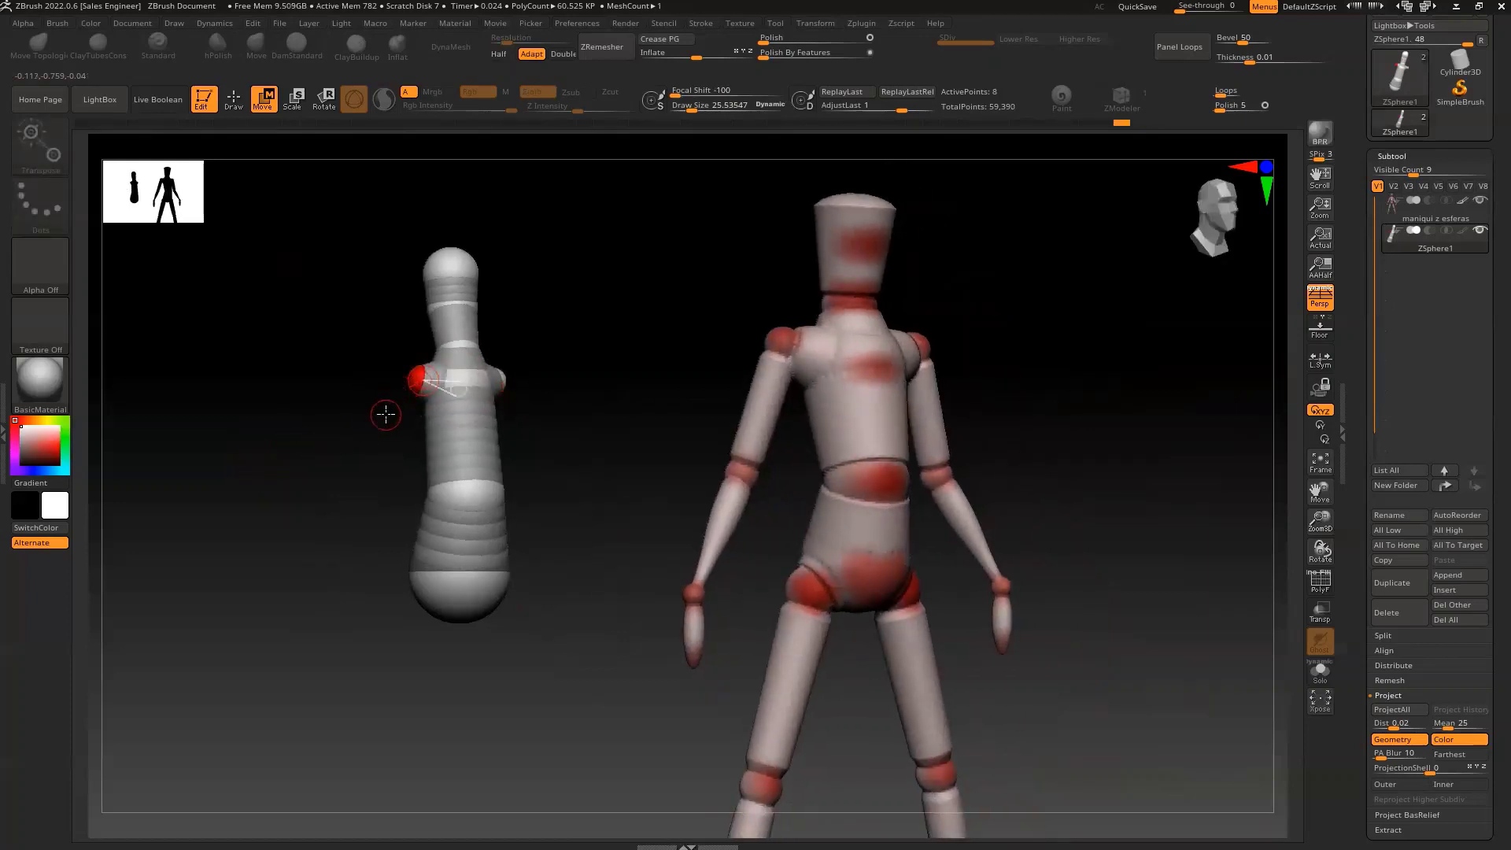
key(q)
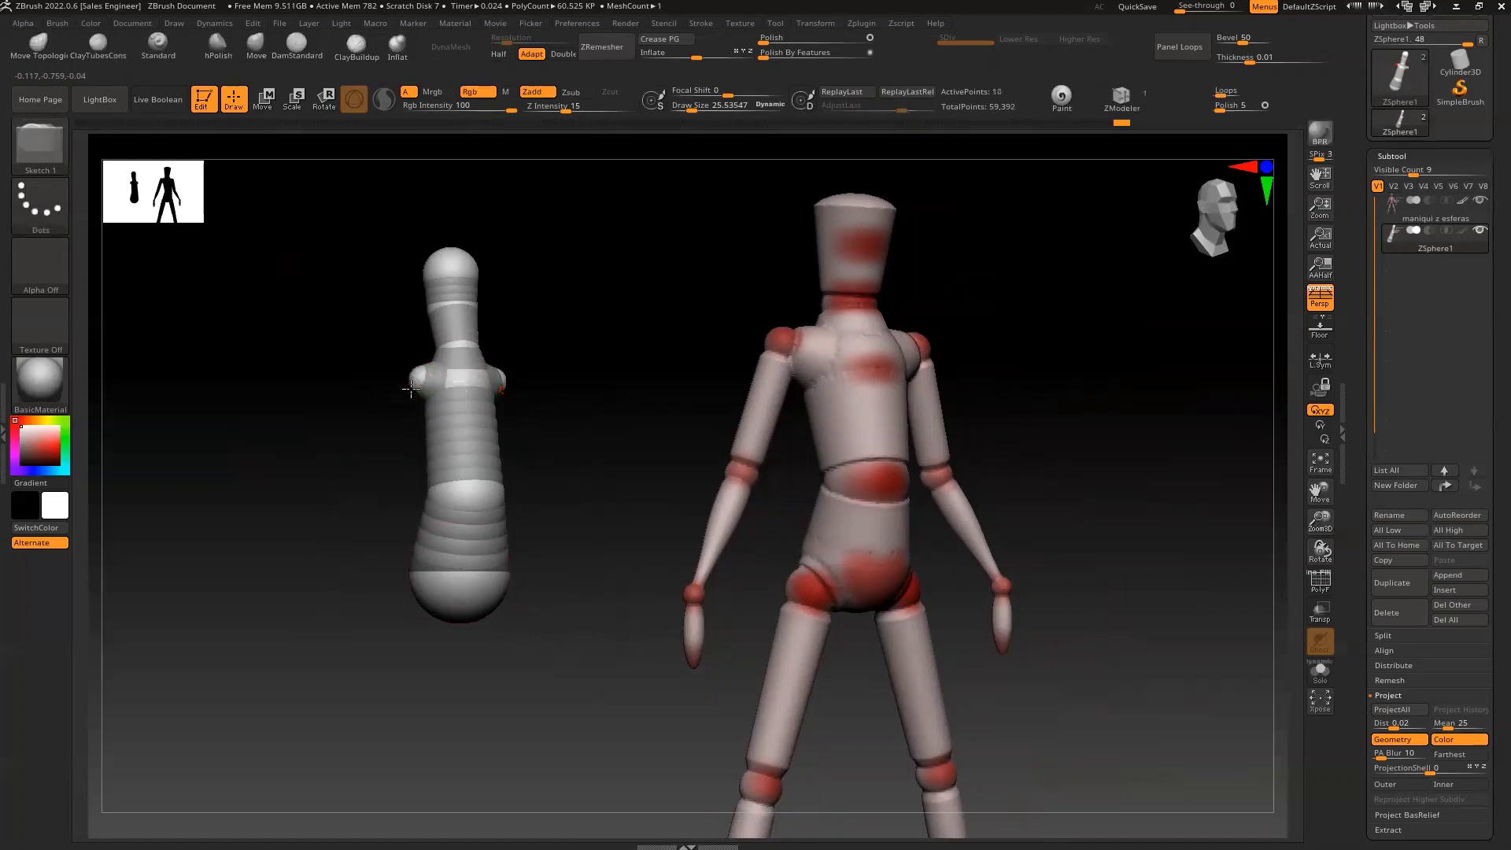
mouse_move(364, 462)
mouse_down()
mouse_move(347, 479)
mouse_move(350, 450)
mouse_up()
key(w)
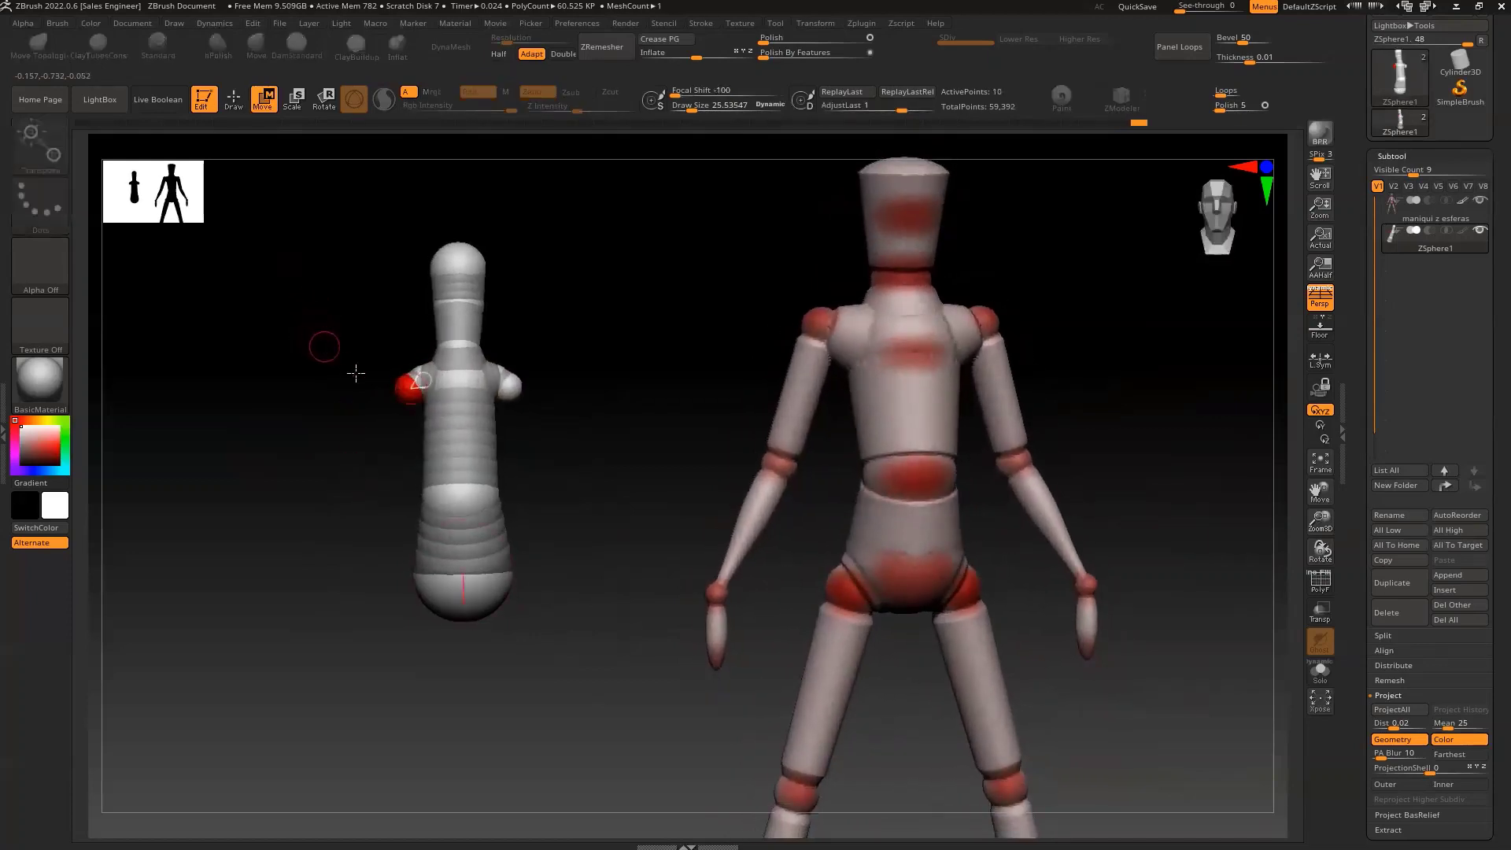
drag(399, 398, 371, 456)
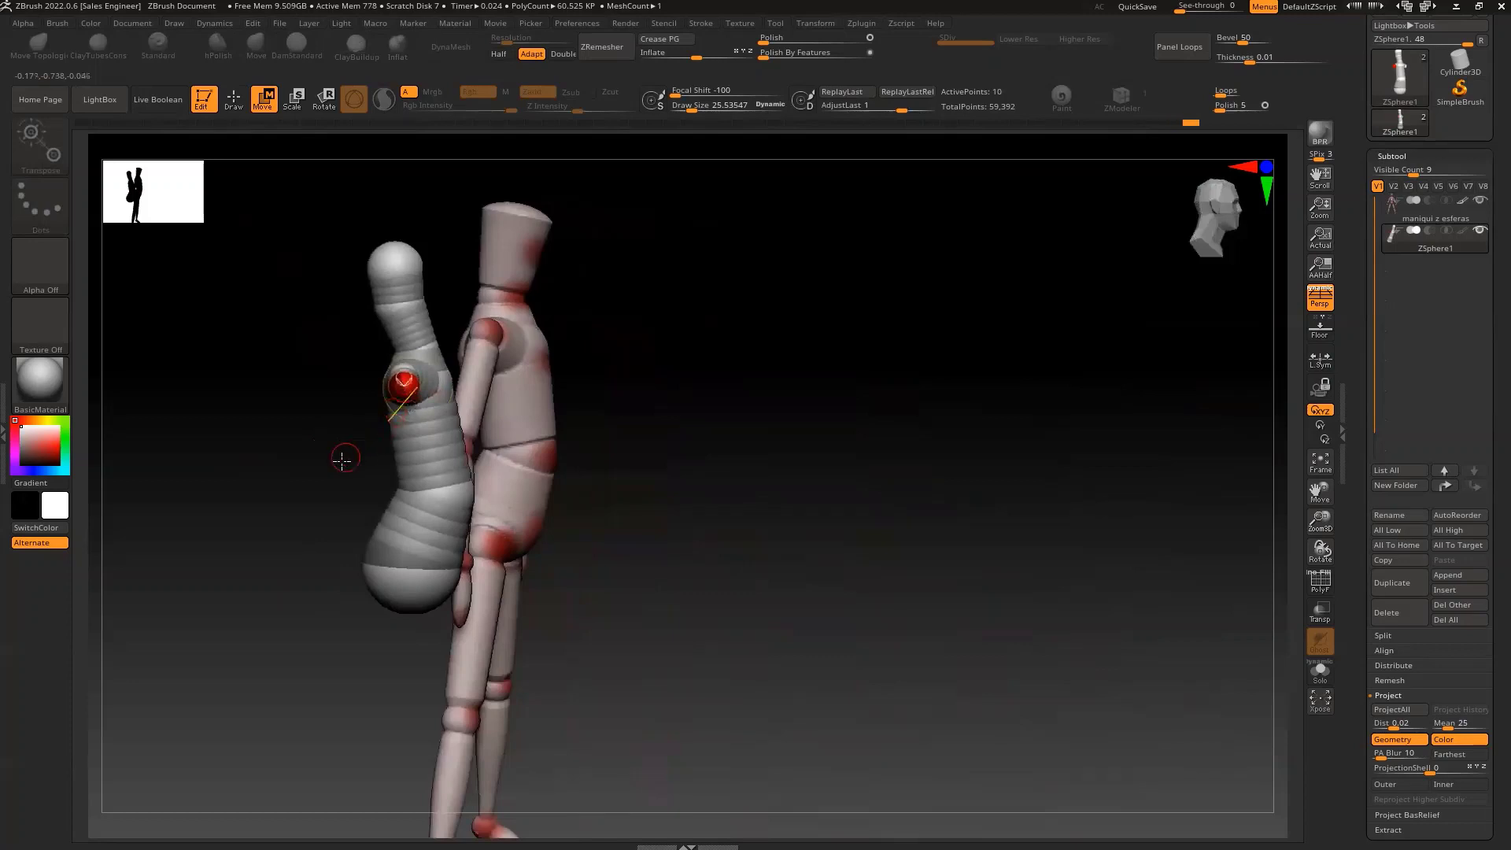
Set Draw Size to about 17 and snap to a front view of both mannequins.
drag(341, 460, 394, 404)
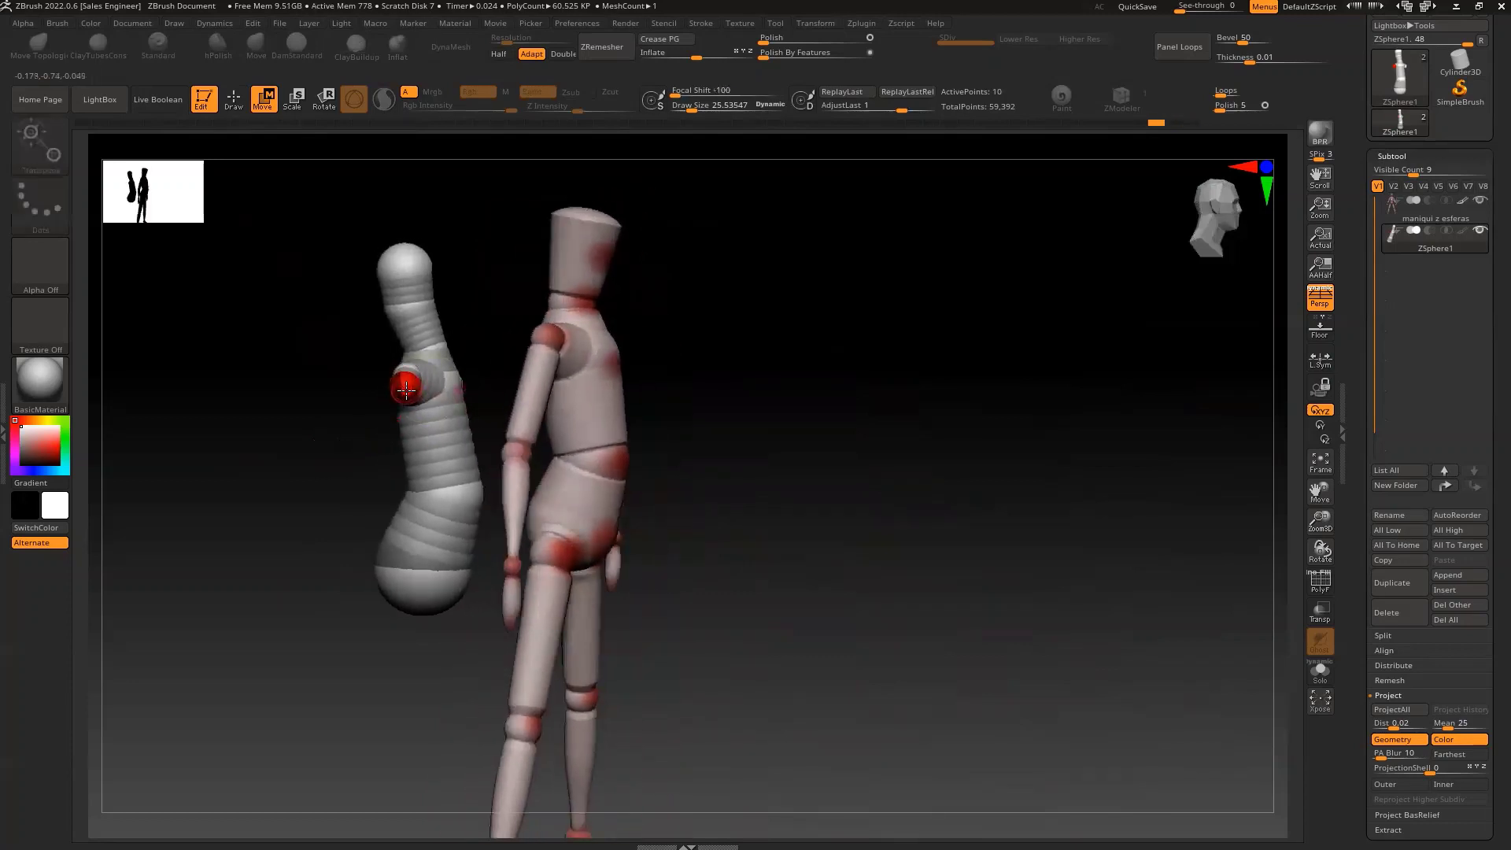
key(s)
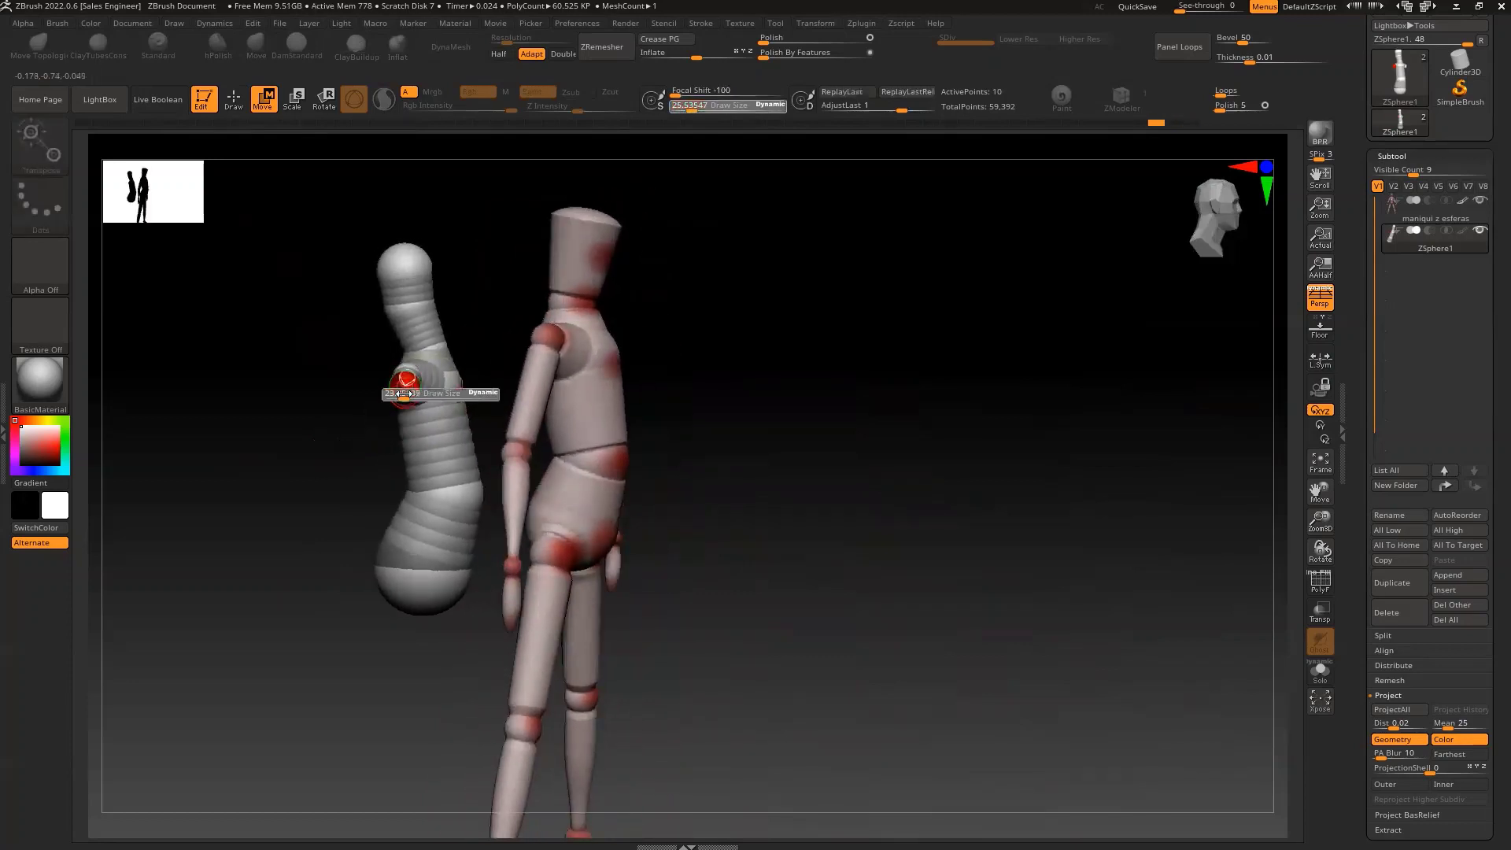
click(400, 395)
drag(330, 462, 395, 403)
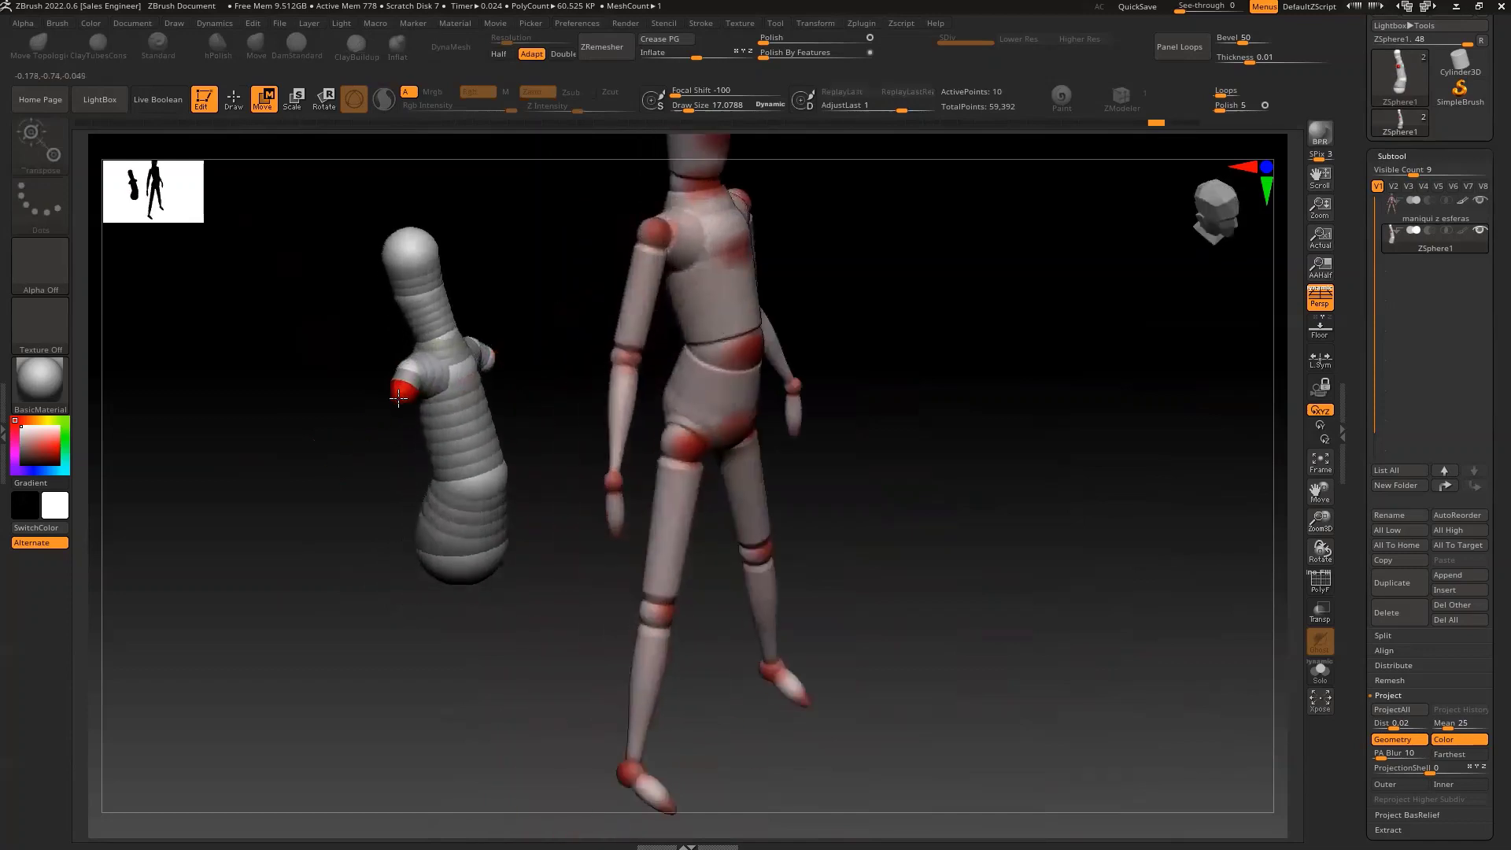
drag(313, 521, 946, 401)
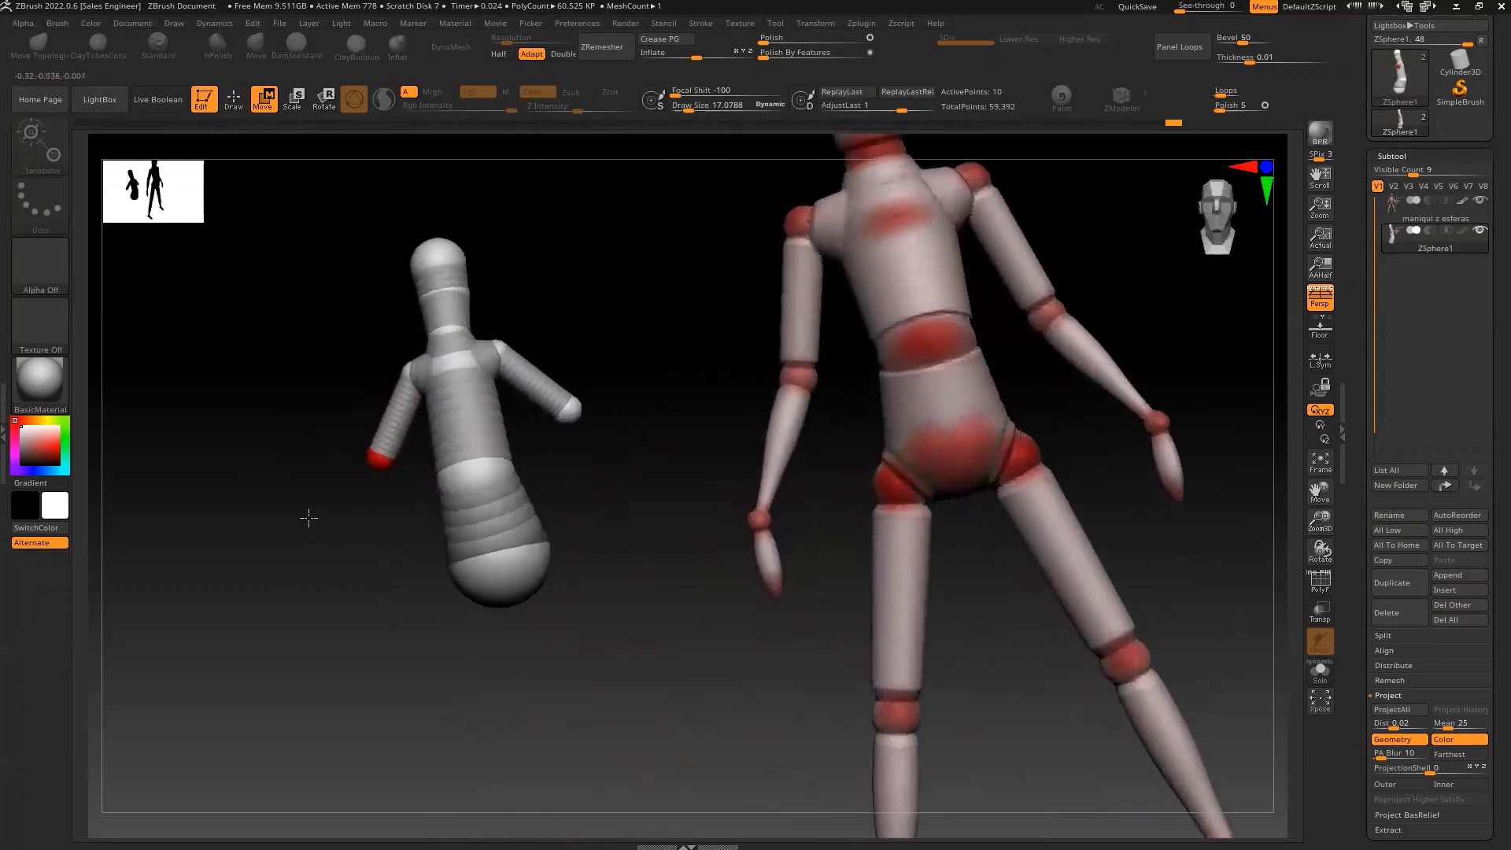
click(1222, 230)
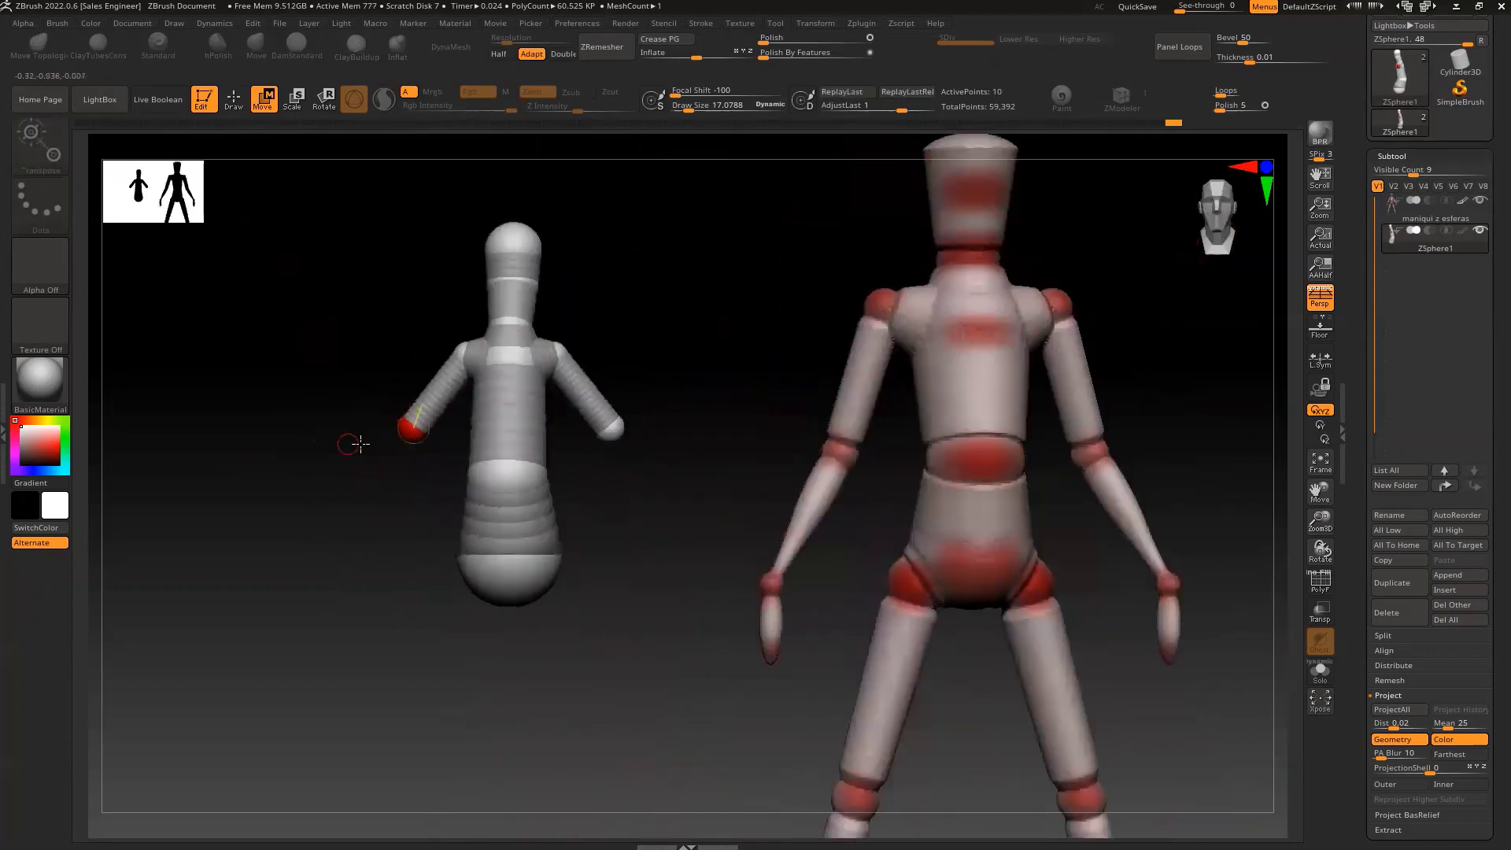
Drag the hand spheres down to lengthen both arms, and enlarge the shoulder ZSpheres.
mouse_move(409, 434)
mouse_down()
mouse_move(369, 639)
mouse_move(459, 350)
mouse_up()
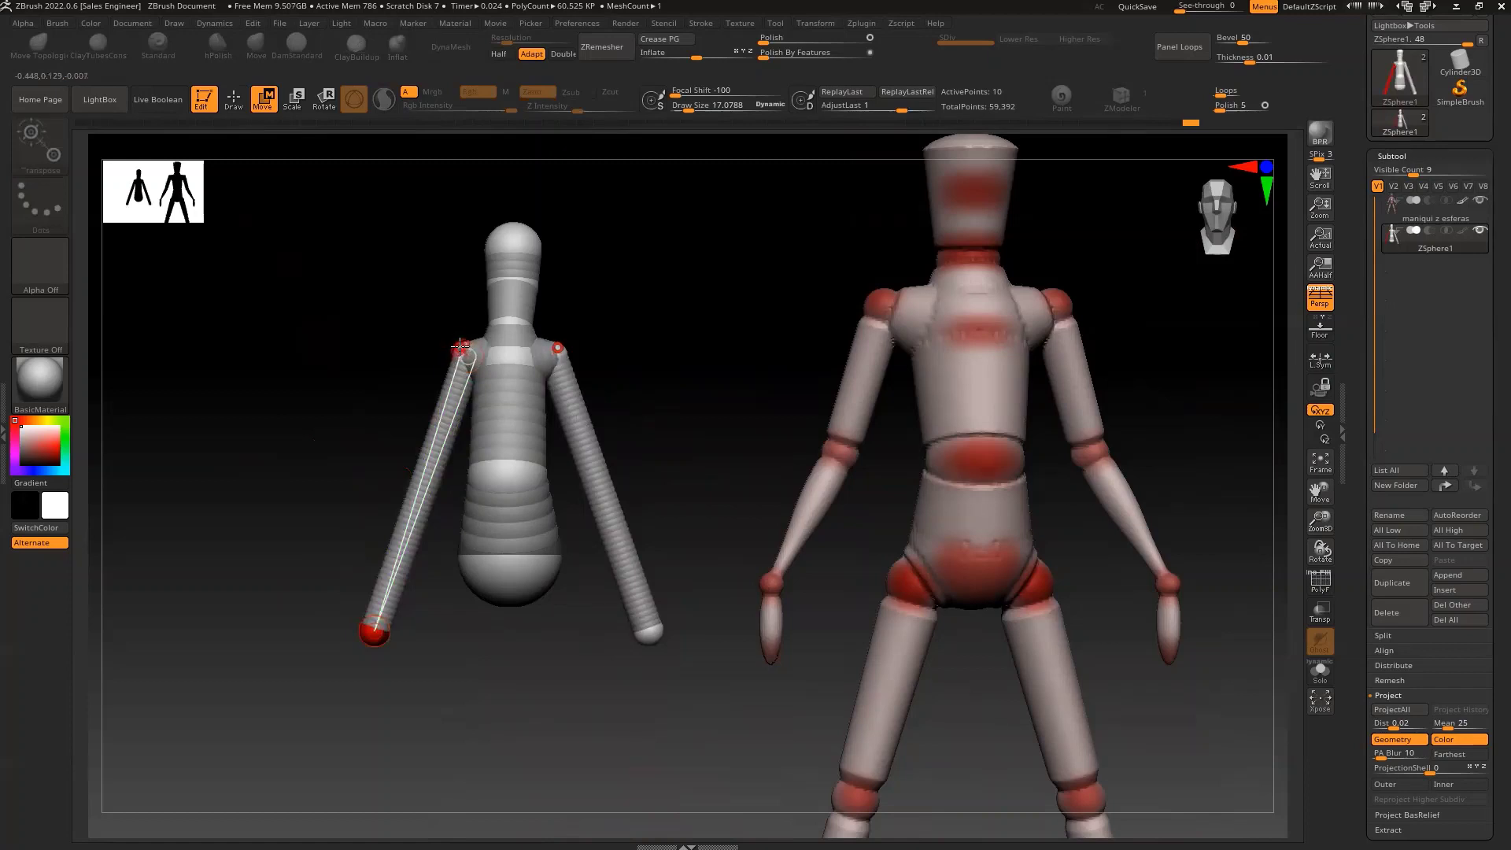
key(e)
drag(460, 347, 367, 643)
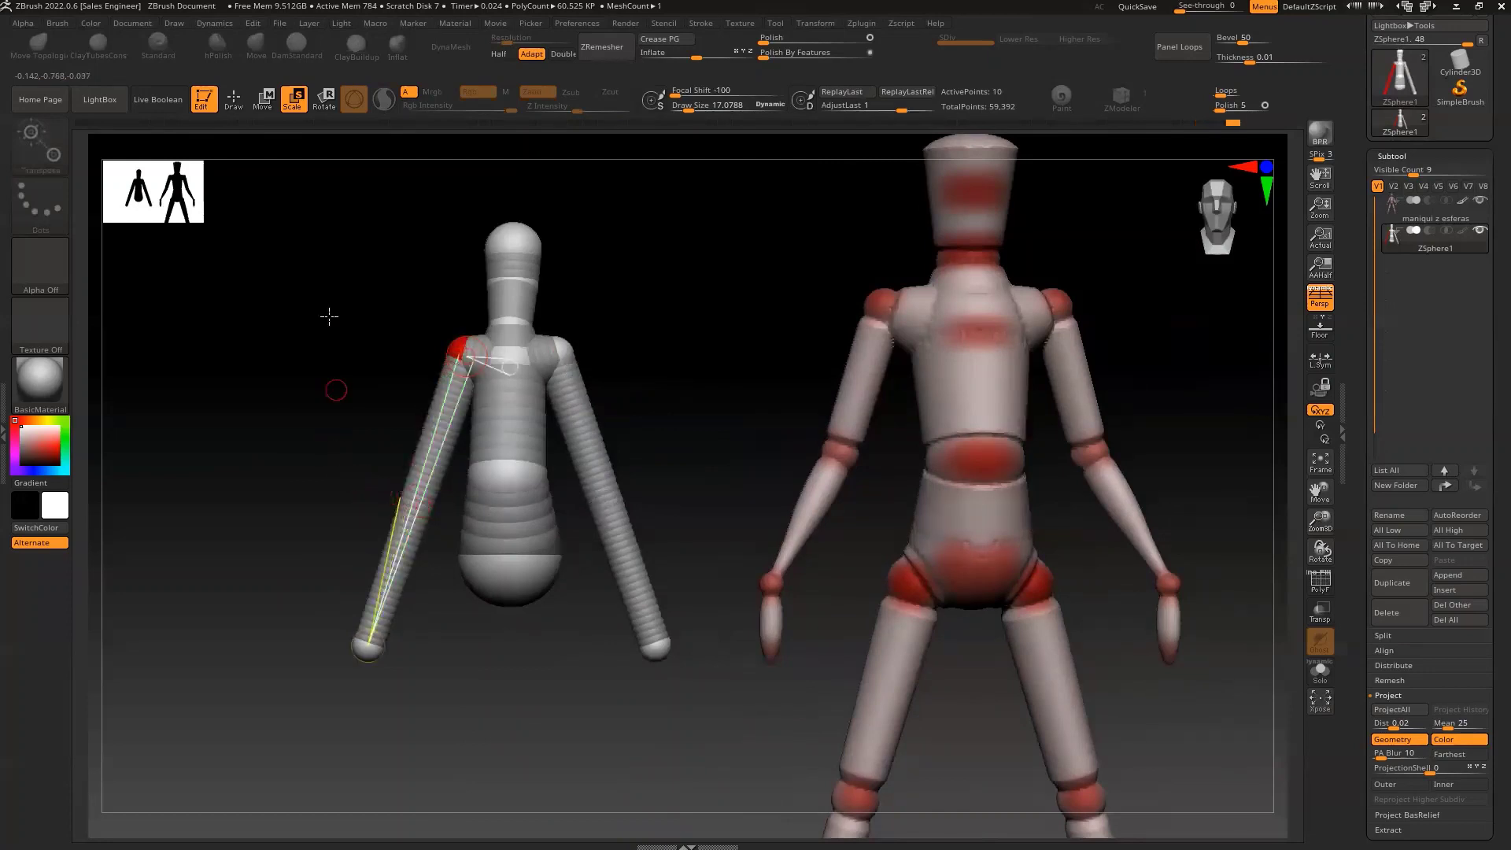
key(w)
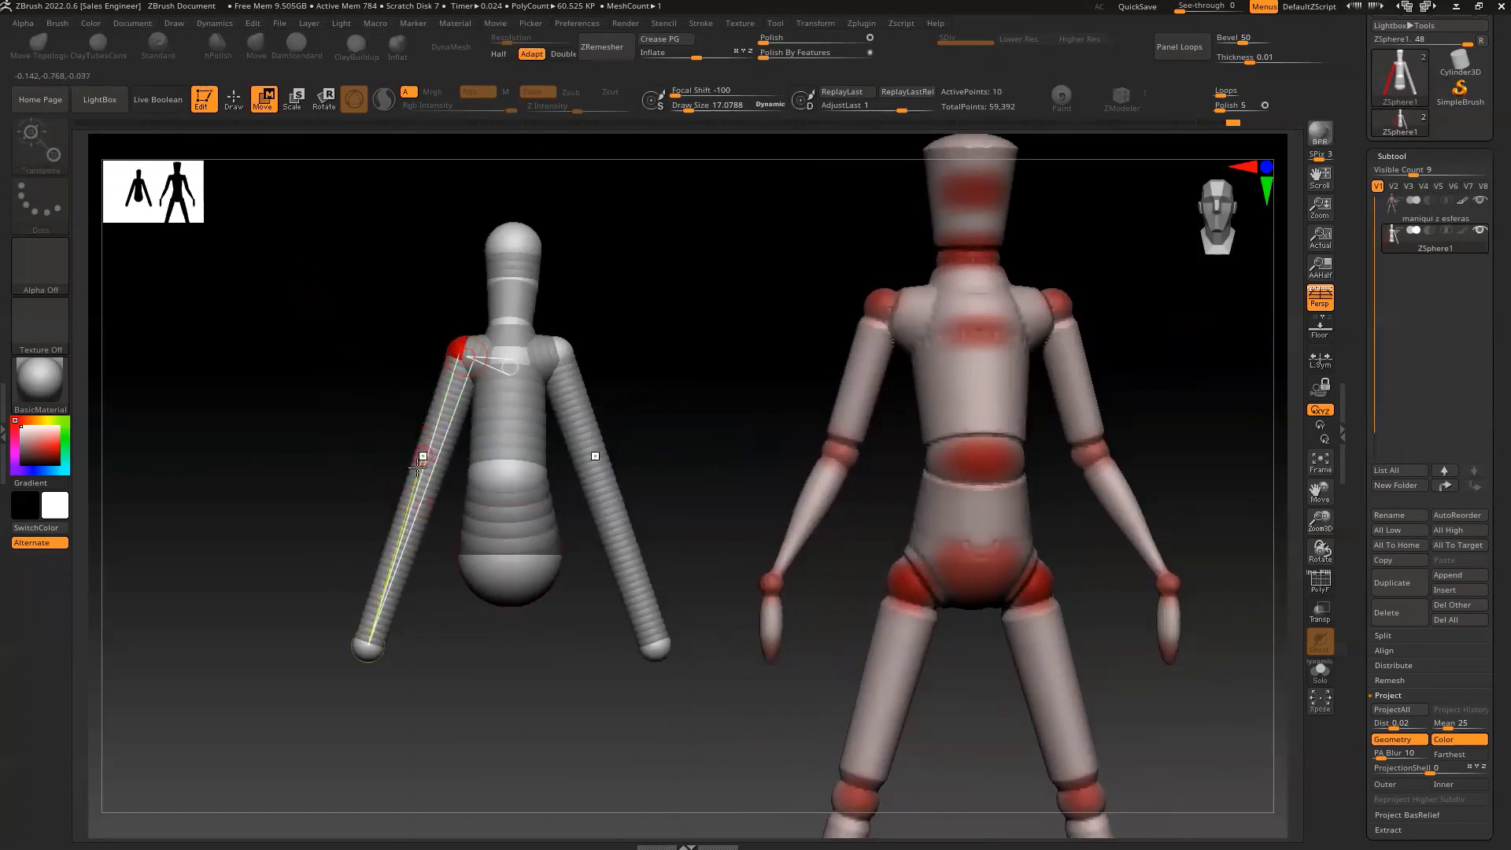
Insert elbow and wrist ZSpheres on both arms and shrink the hand and wrist spheres.
key(q)
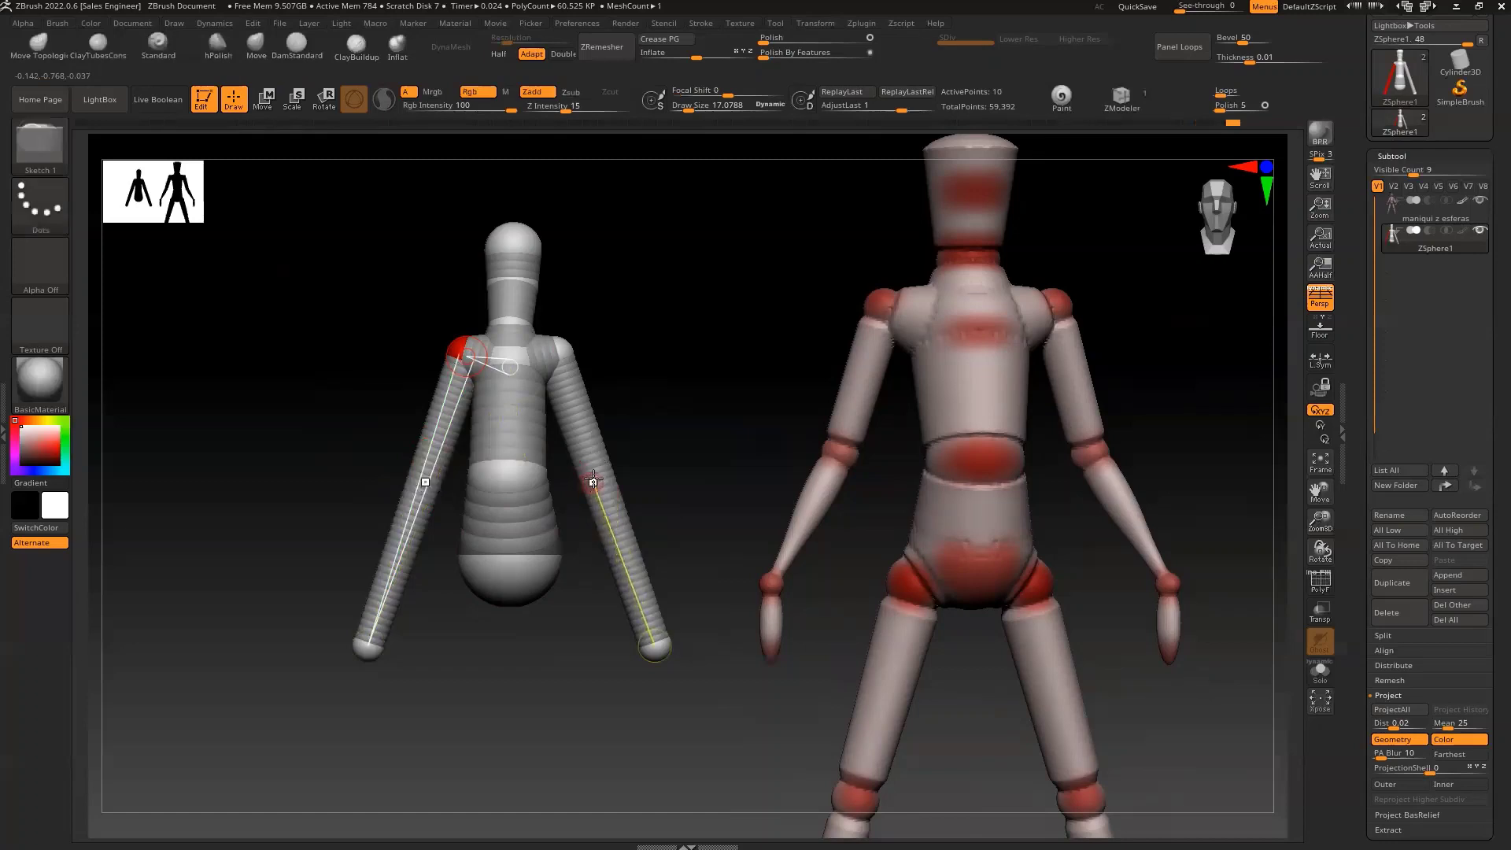
click(598, 481)
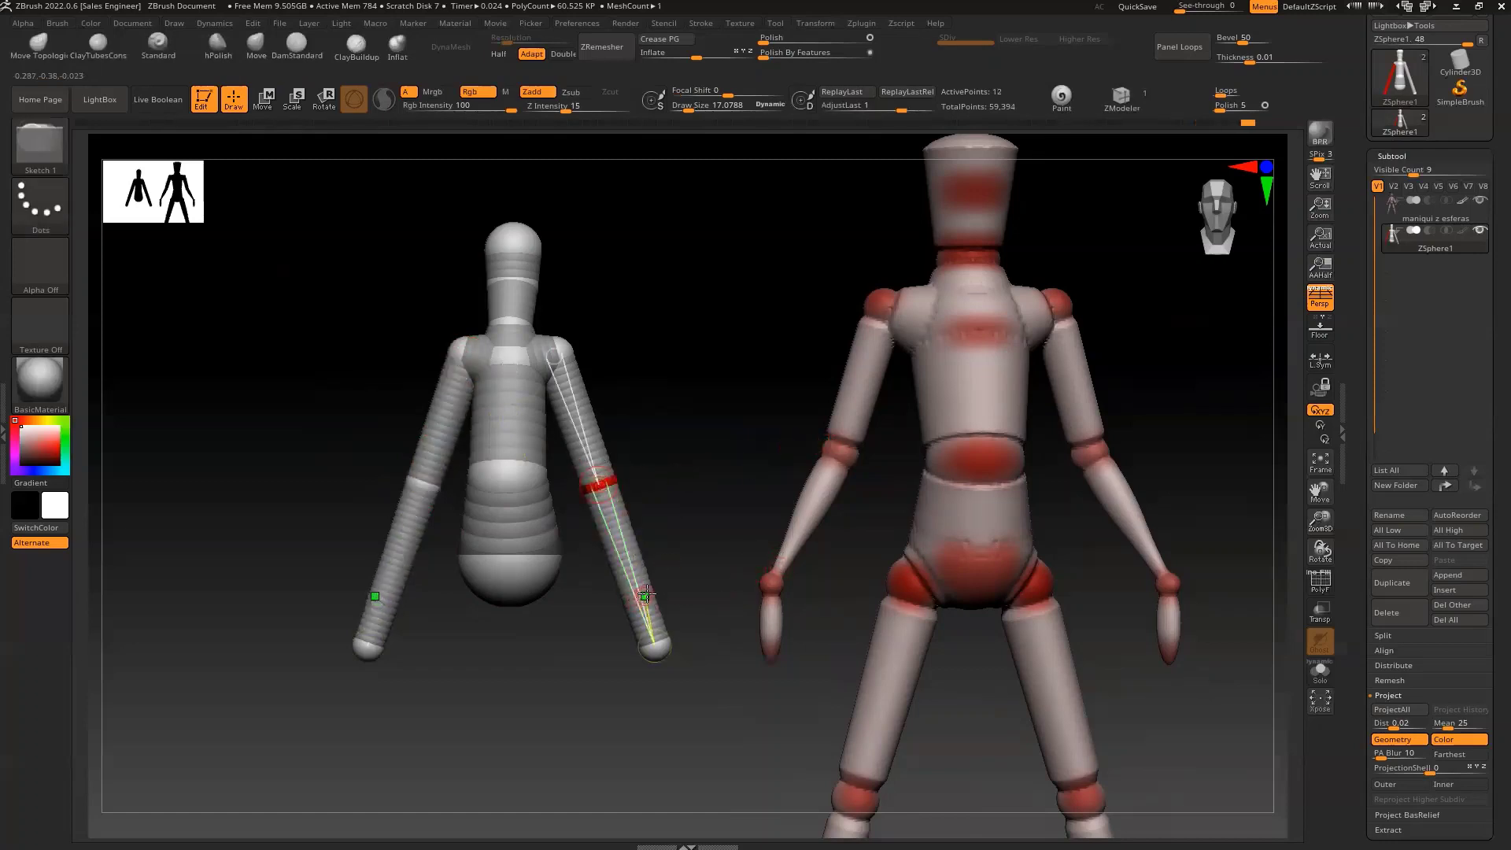
click(640, 602)
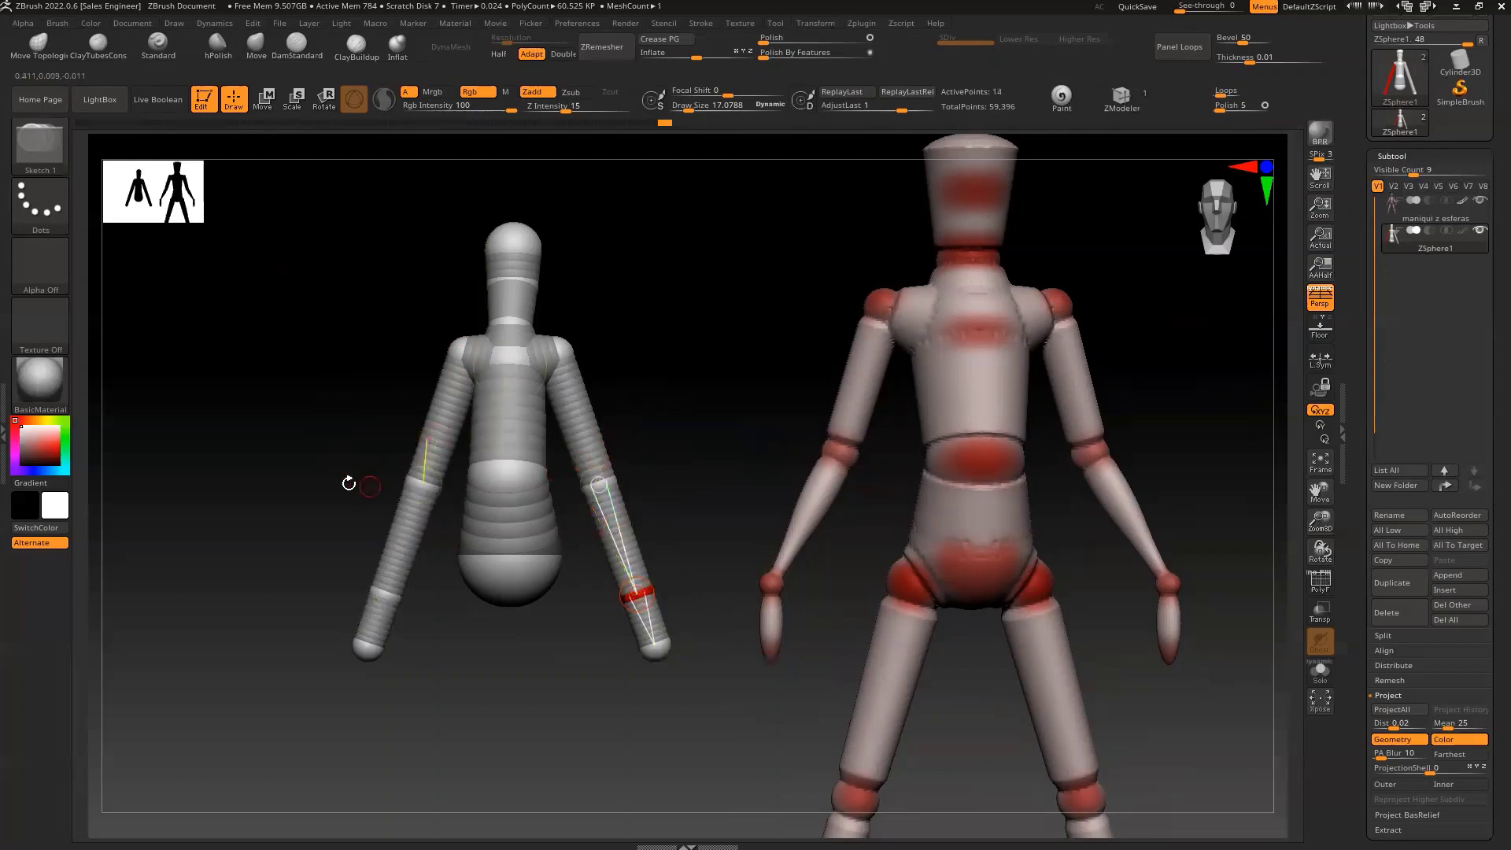
key(e)
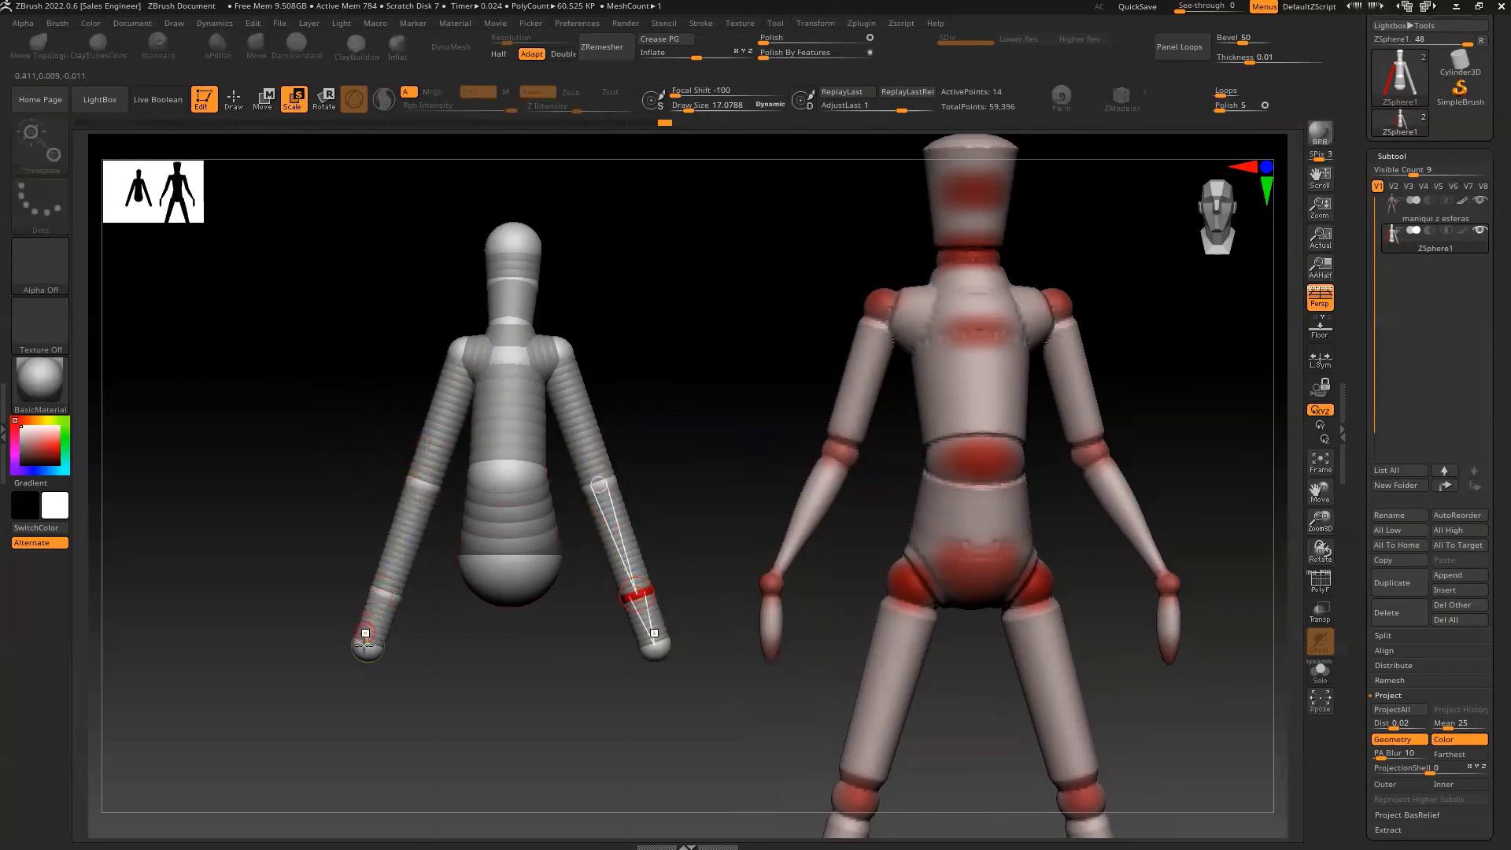
mouse_move(368, 639)
mouse_down()
mouse_move(356, 650)
mouse_move(370, 612)
mouse_up()
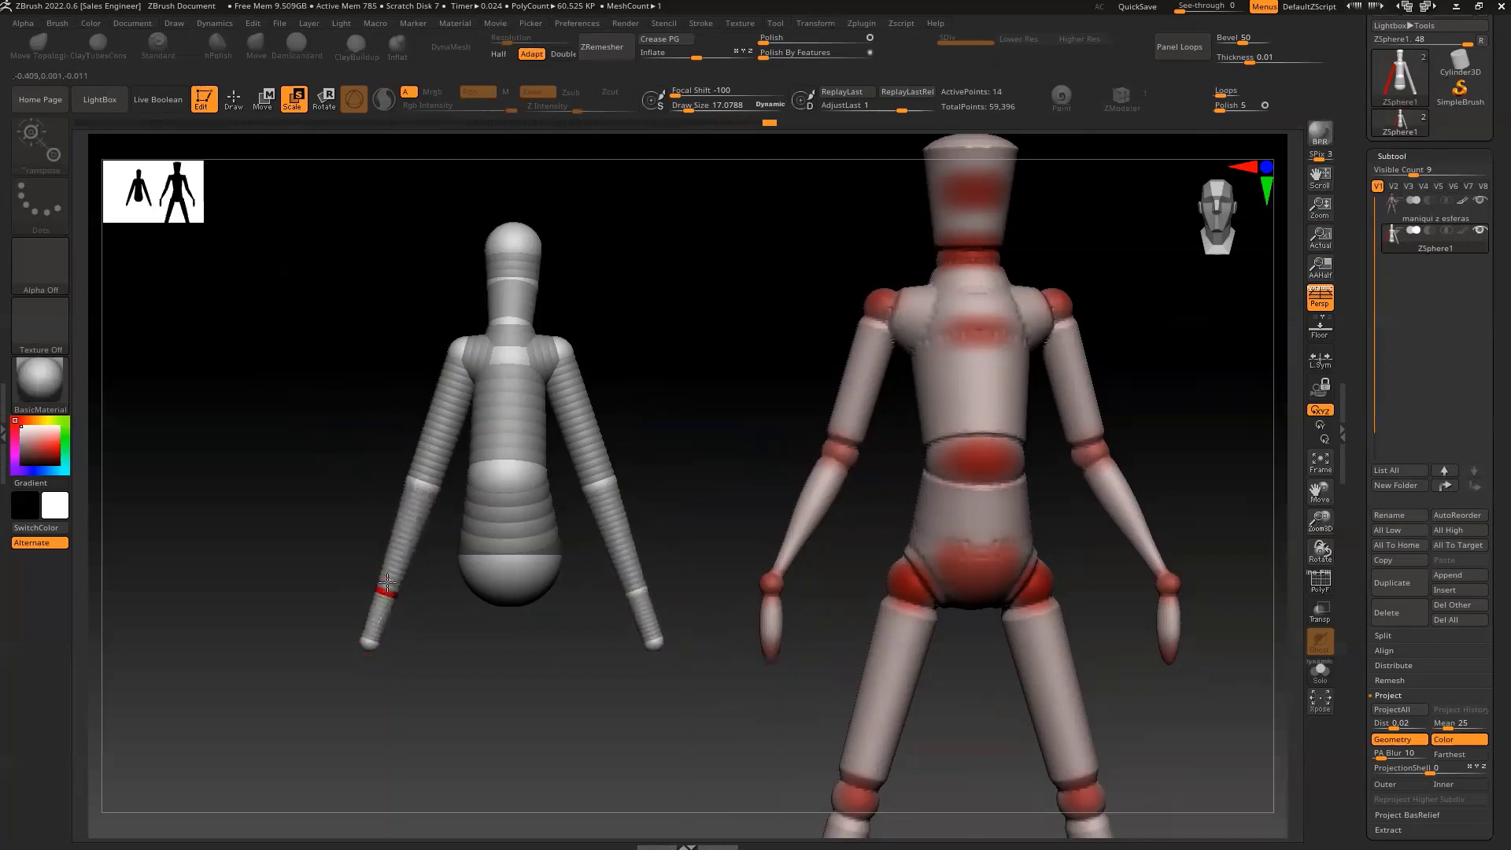
drag(387, 583, 385, 588)
drag(421, 458, 389, 526)
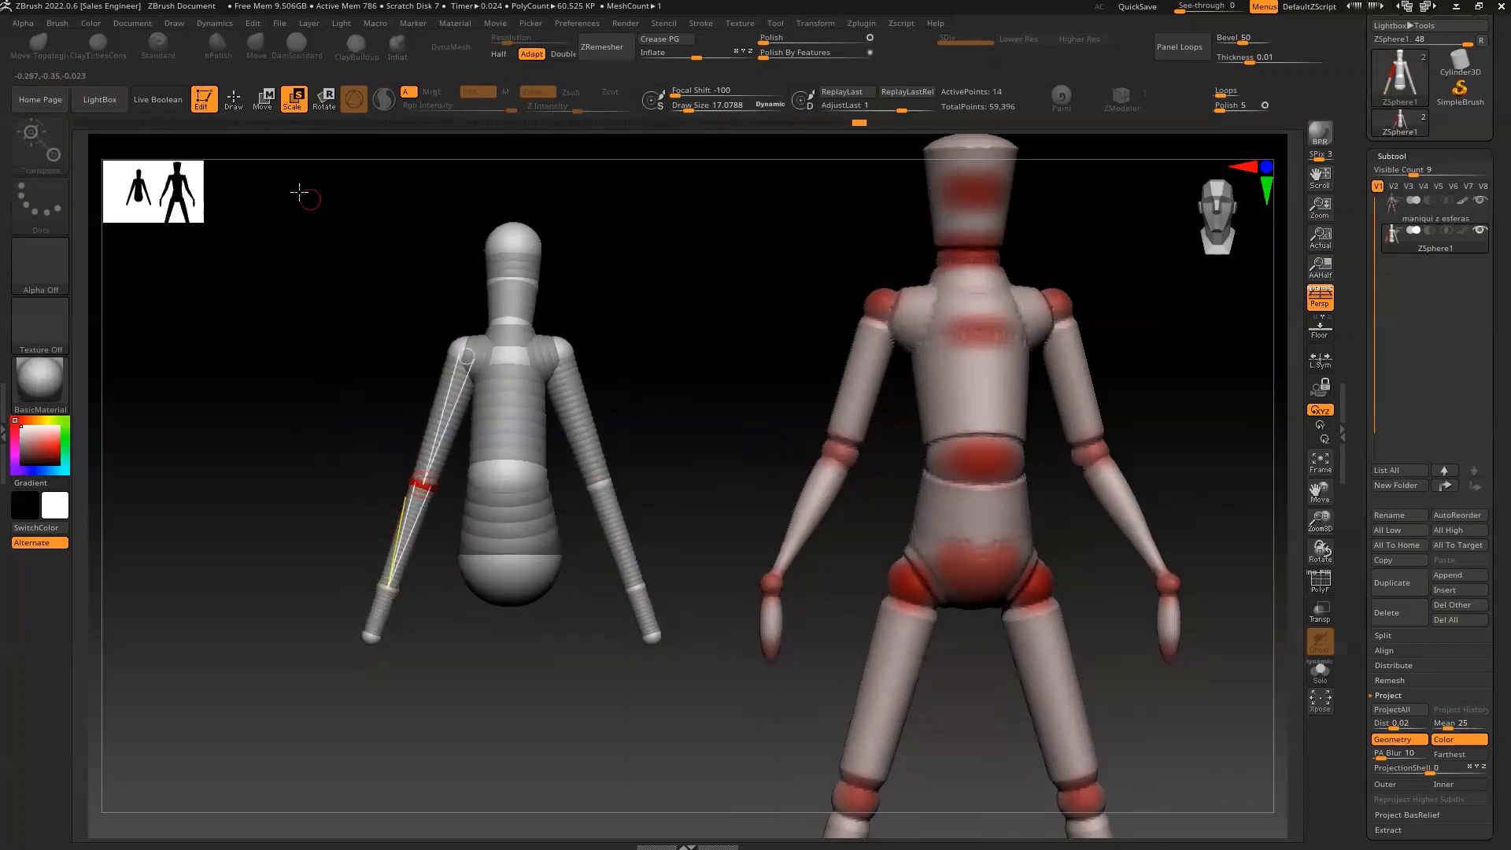
Swing the forearms out and raise both arms nearly horizontal.
key(w)
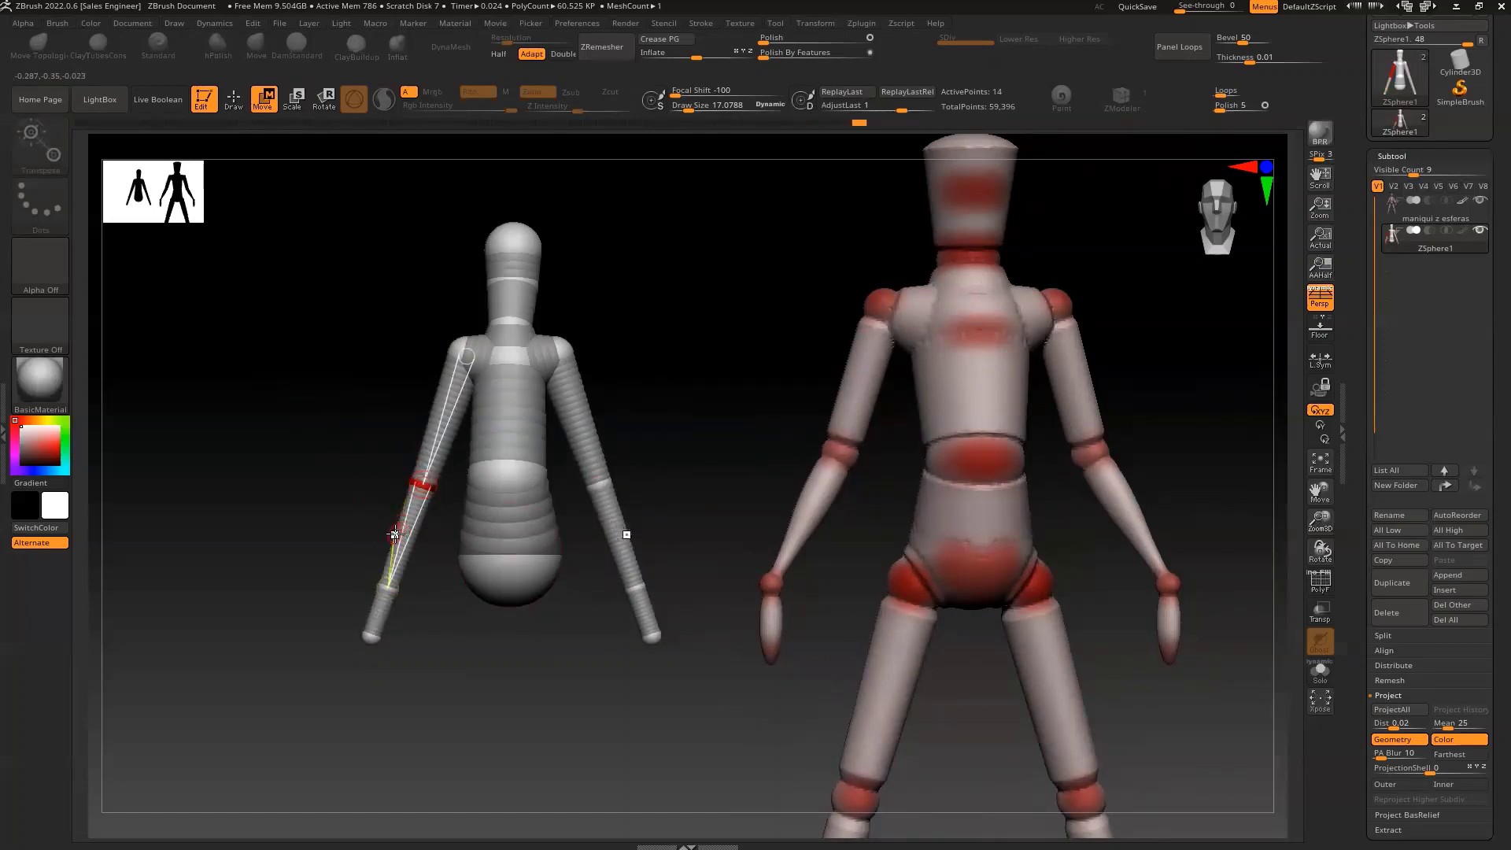
drag(396, 535, 370, 622)
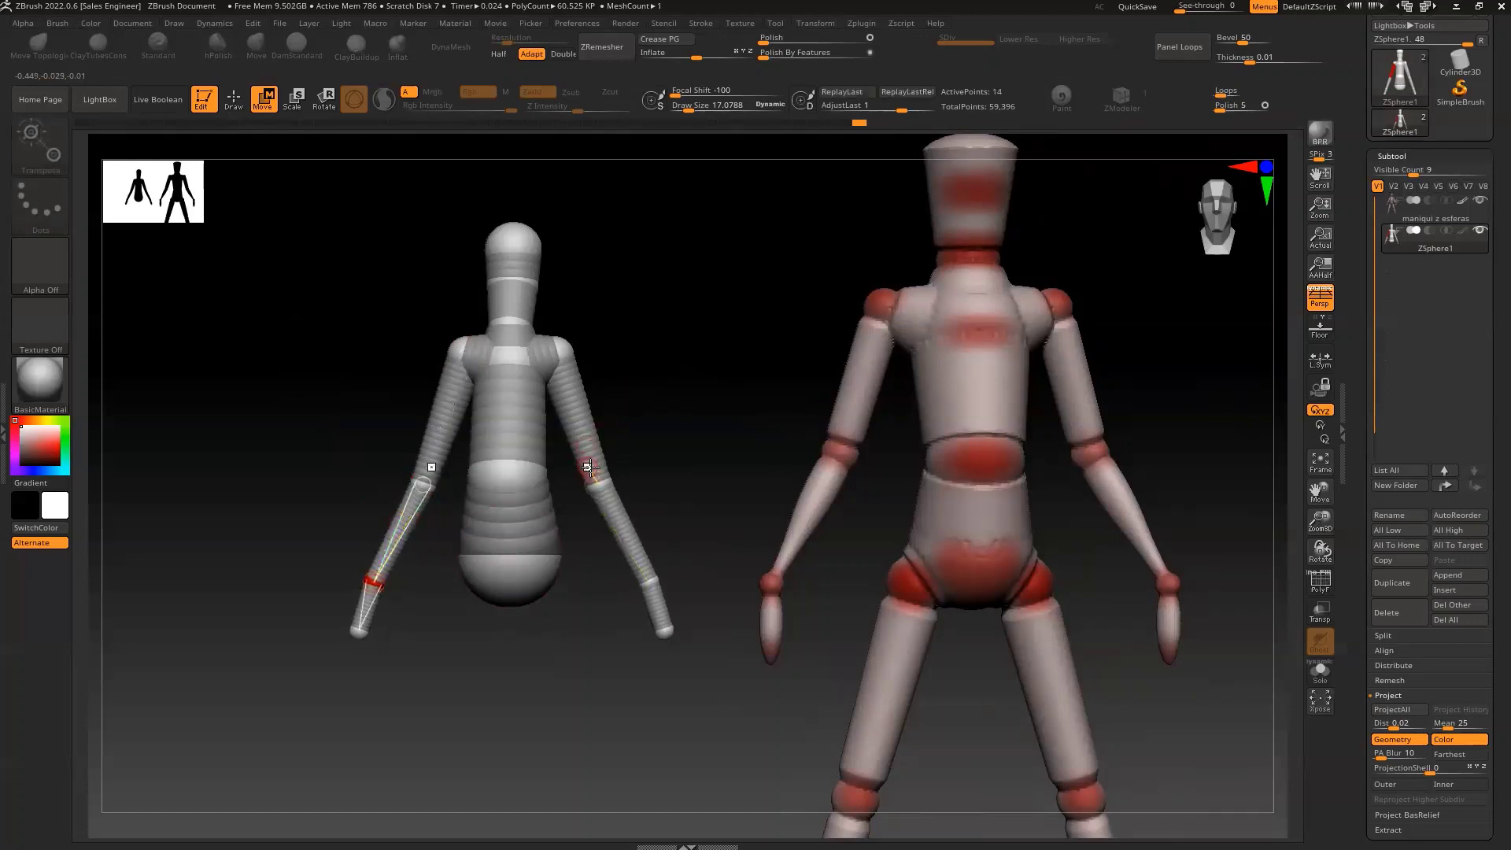
mouse_move(588, 467)
mouse_down()
mouse_move(759, 435)
mouse_move(826, 442)
mouse_up()
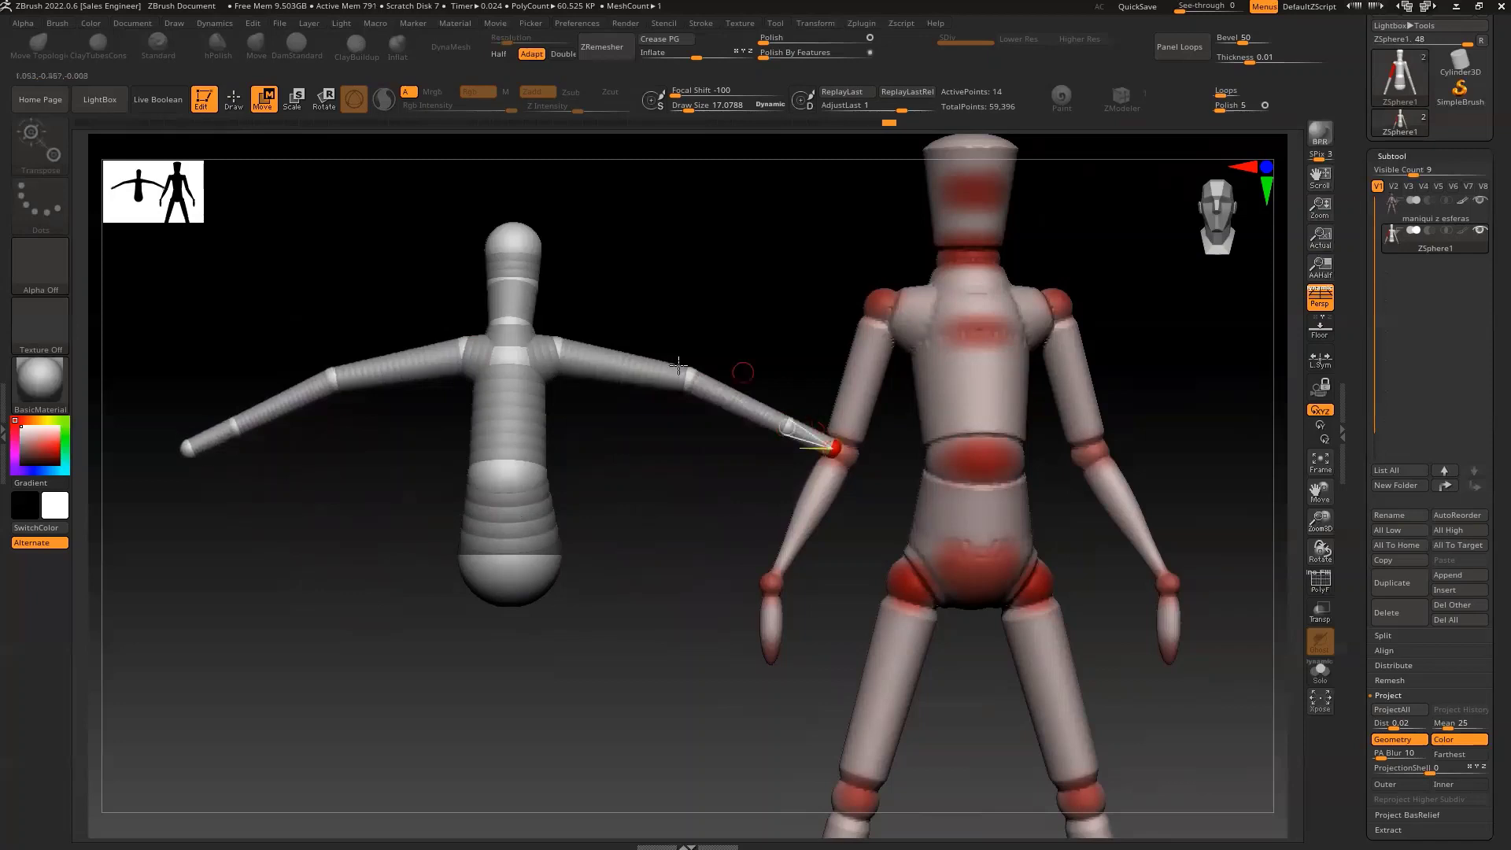
Lower the elbows and forearm joints to level the arms, adjusting the shoulder from the side.
drag(678, 365, 677, 398)
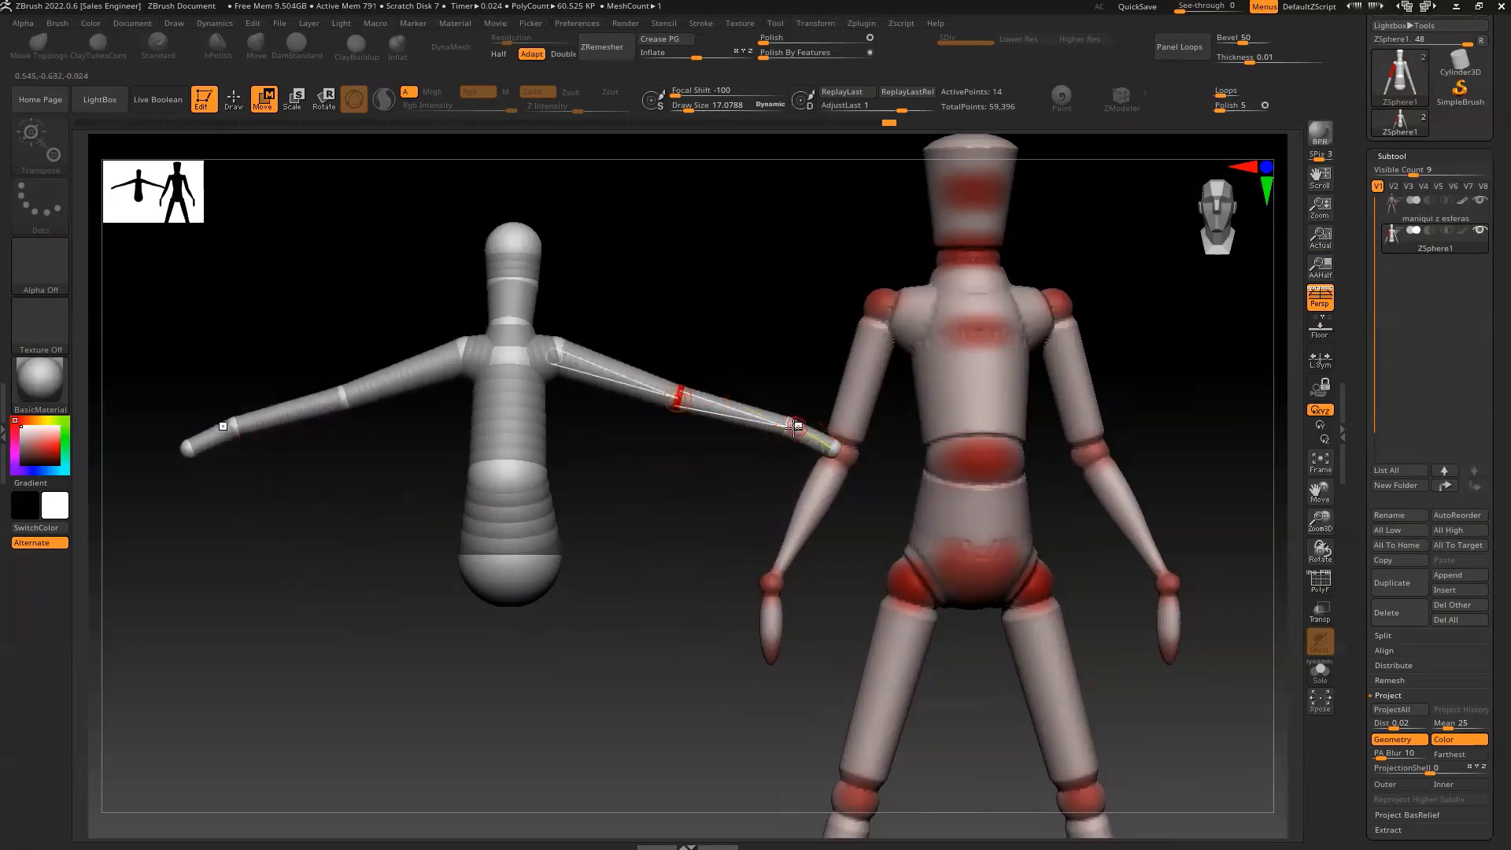
drag(797, 425, 784, 434)
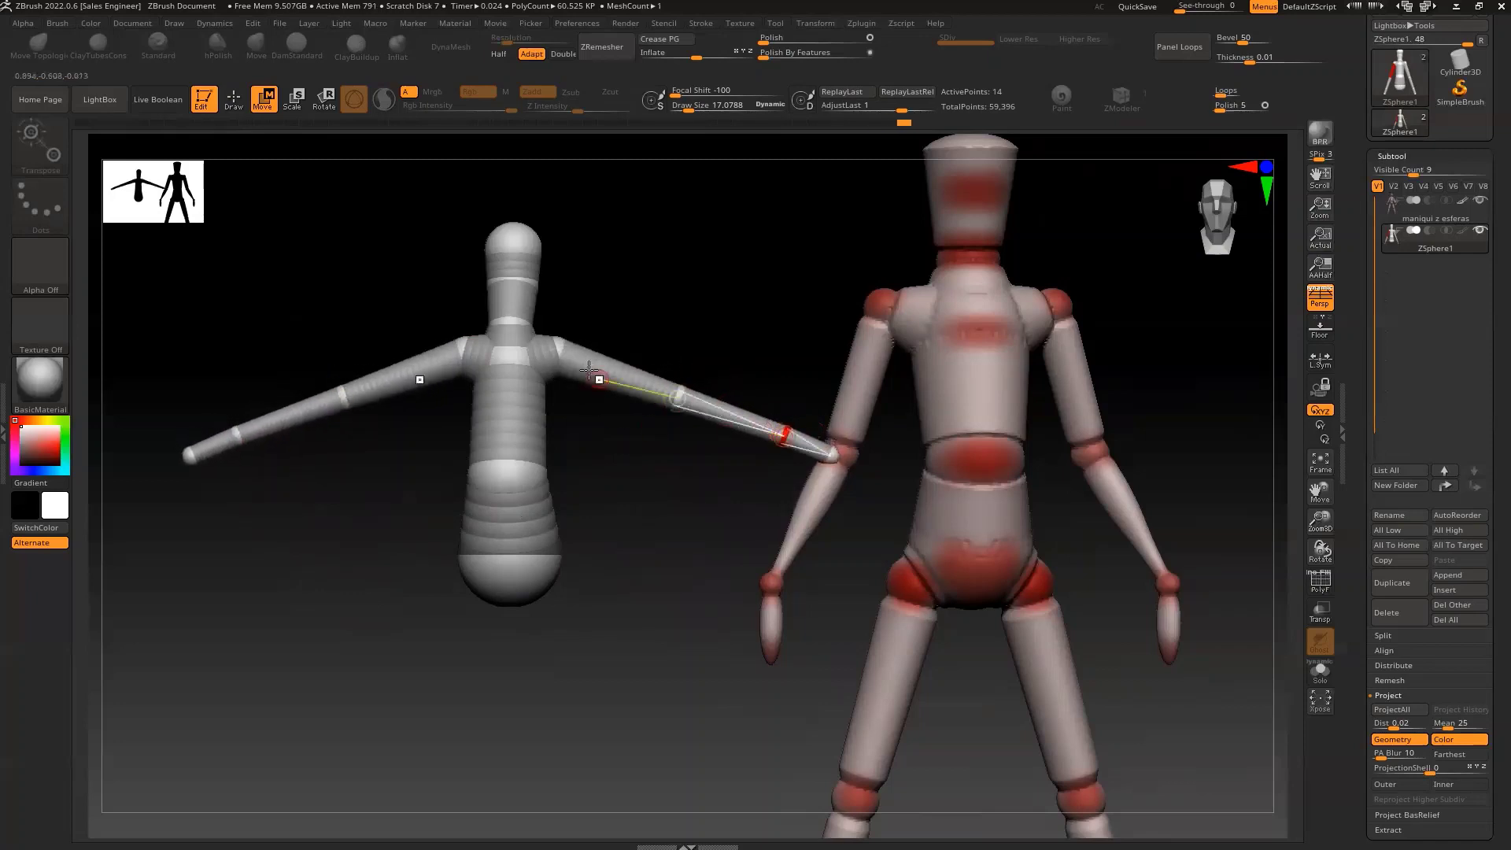
mouse_move(604, 448)
mouse_down()
mouse_move(422, 540)
mouse_move(502, 570)
mouse_up()
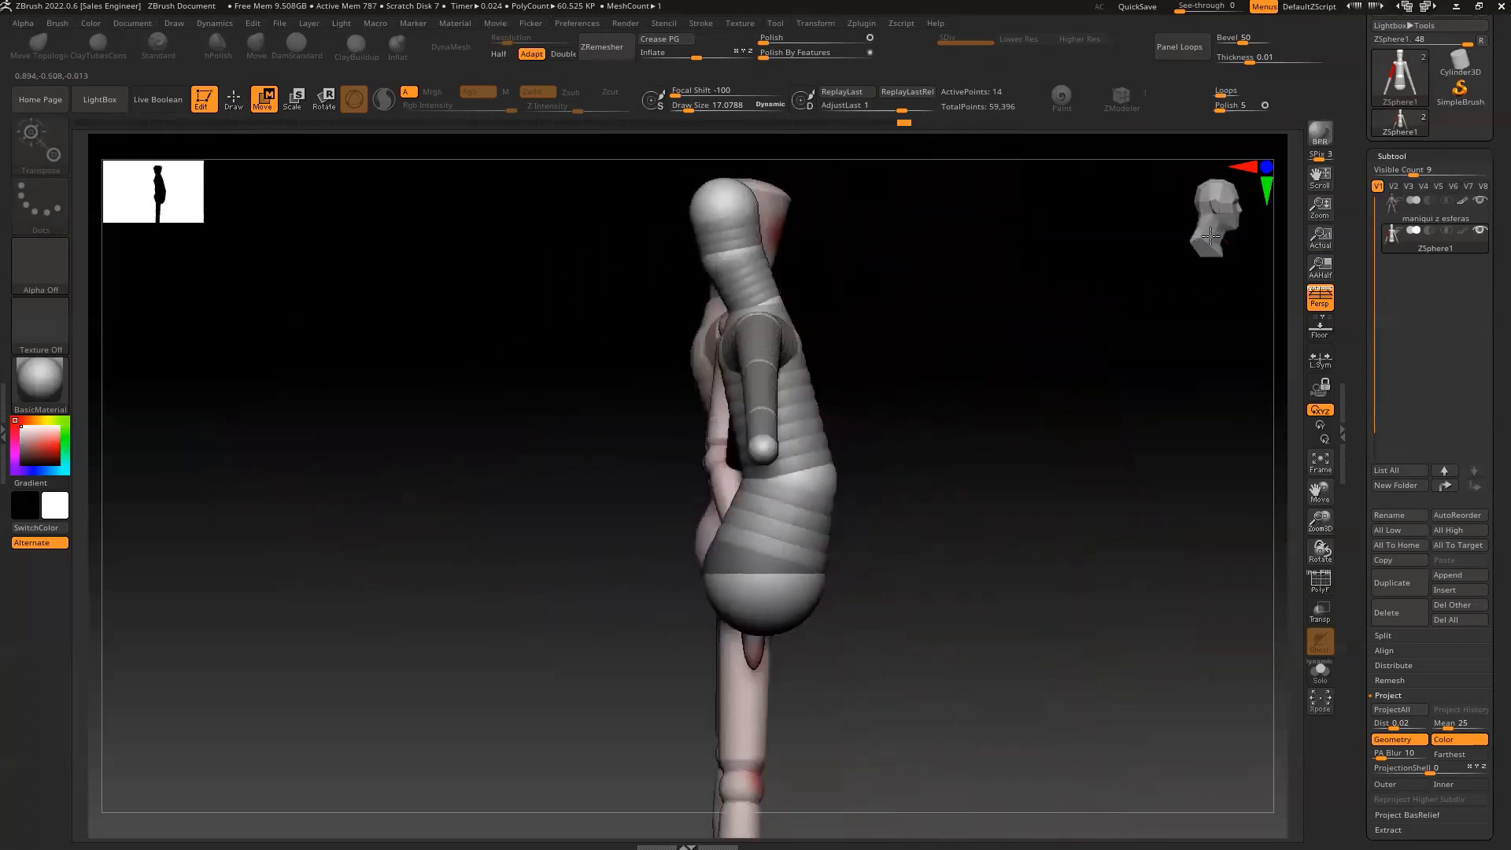
mouse_move(785, 331)
mouse_down()
mouse_move(812, 452)
mouse_move(804, 259)
mouse_up()
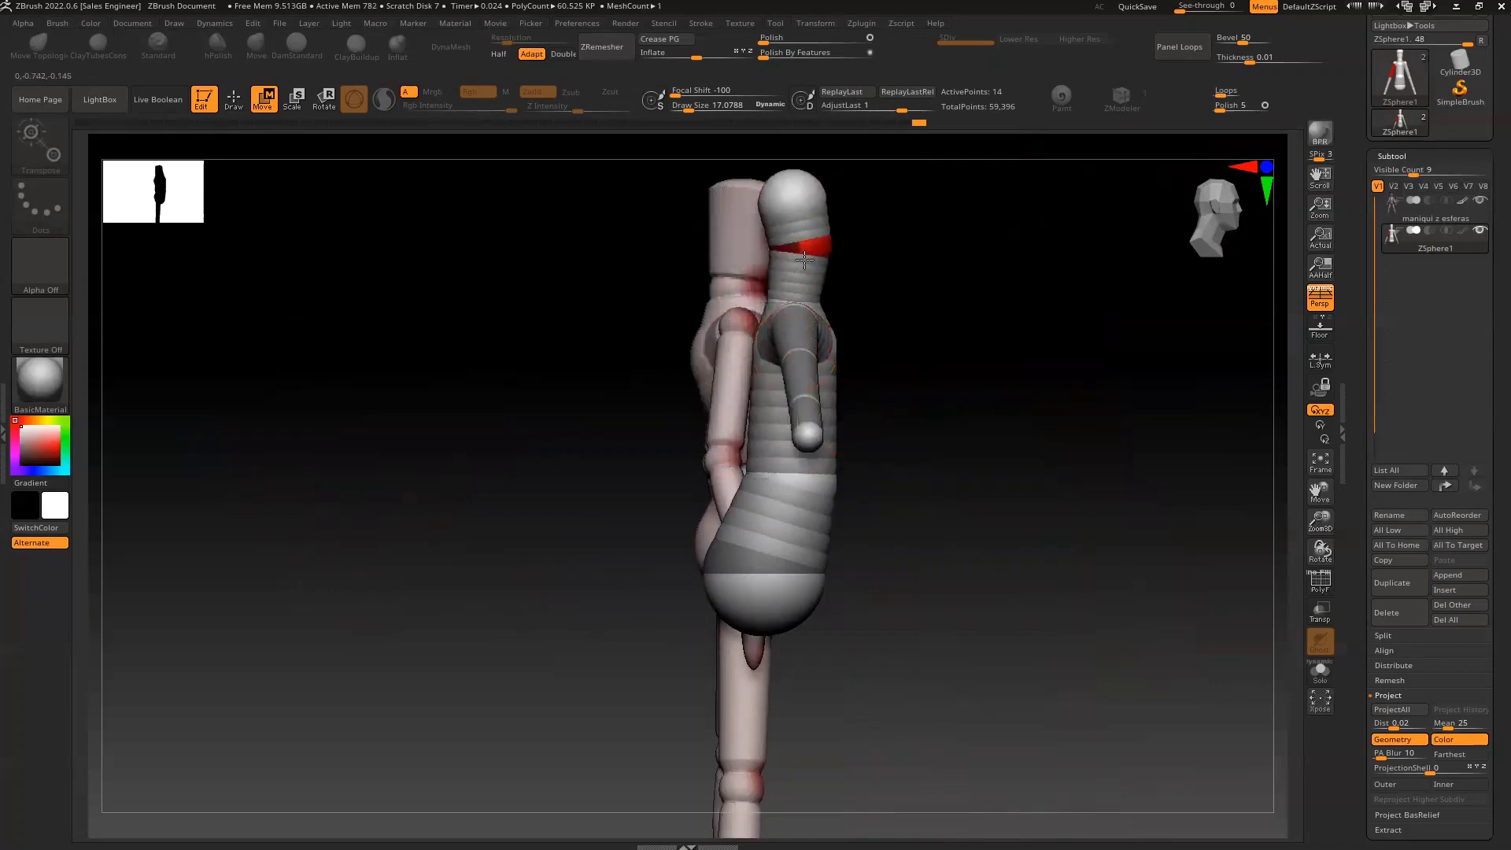
drag(834, 276, 870, 313)
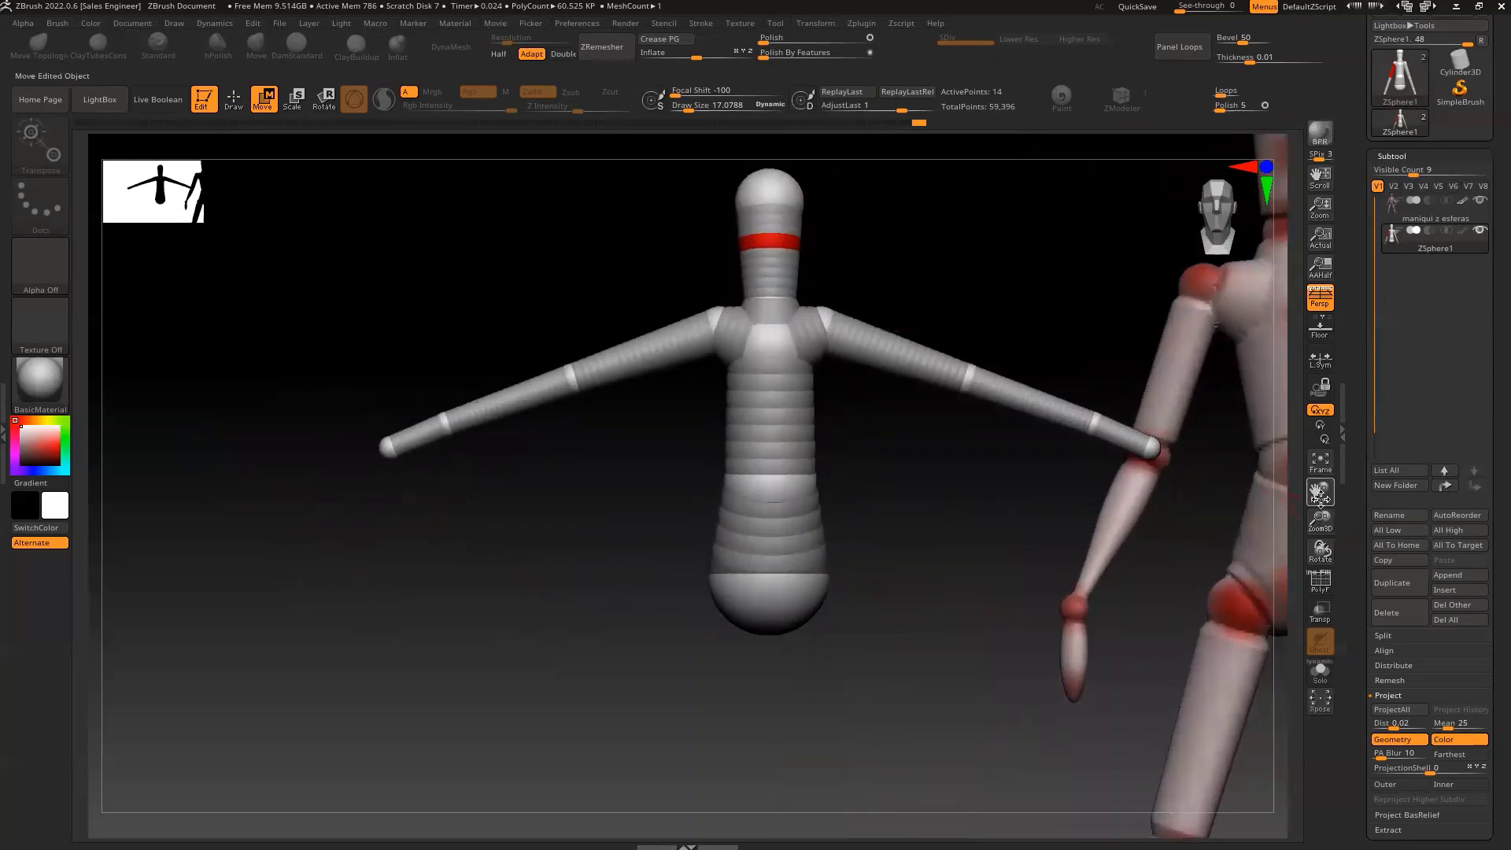
drag(1319, 493, 1234, 462)
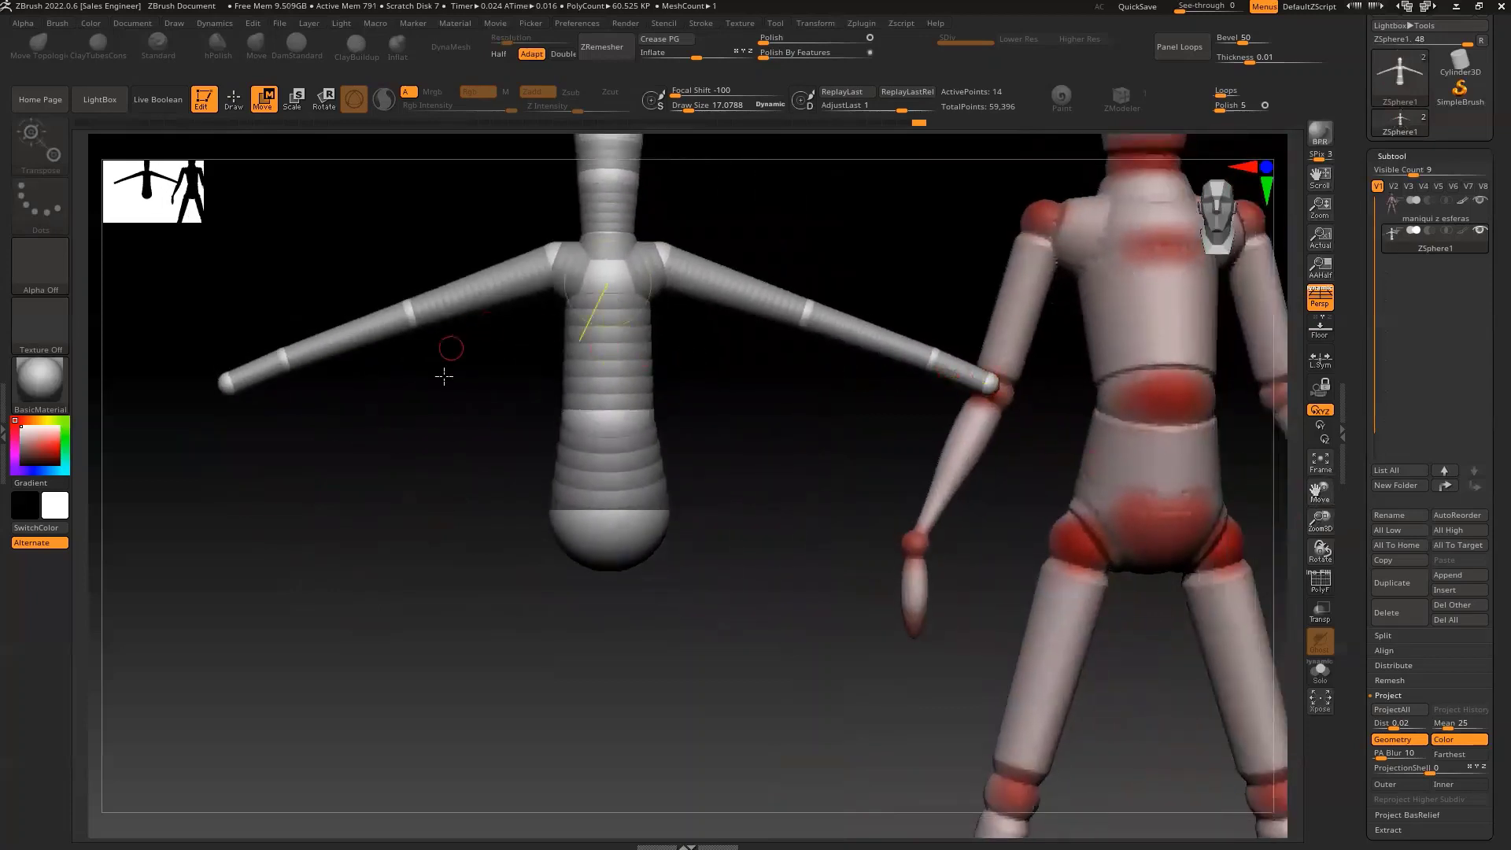
Align the forearms with the body in side view, then return to a centred front view.
mouse_move(455, 352)
mouse_down()
mouse_move(482, 439)
mouse_move(681, 327)
mouse_up()
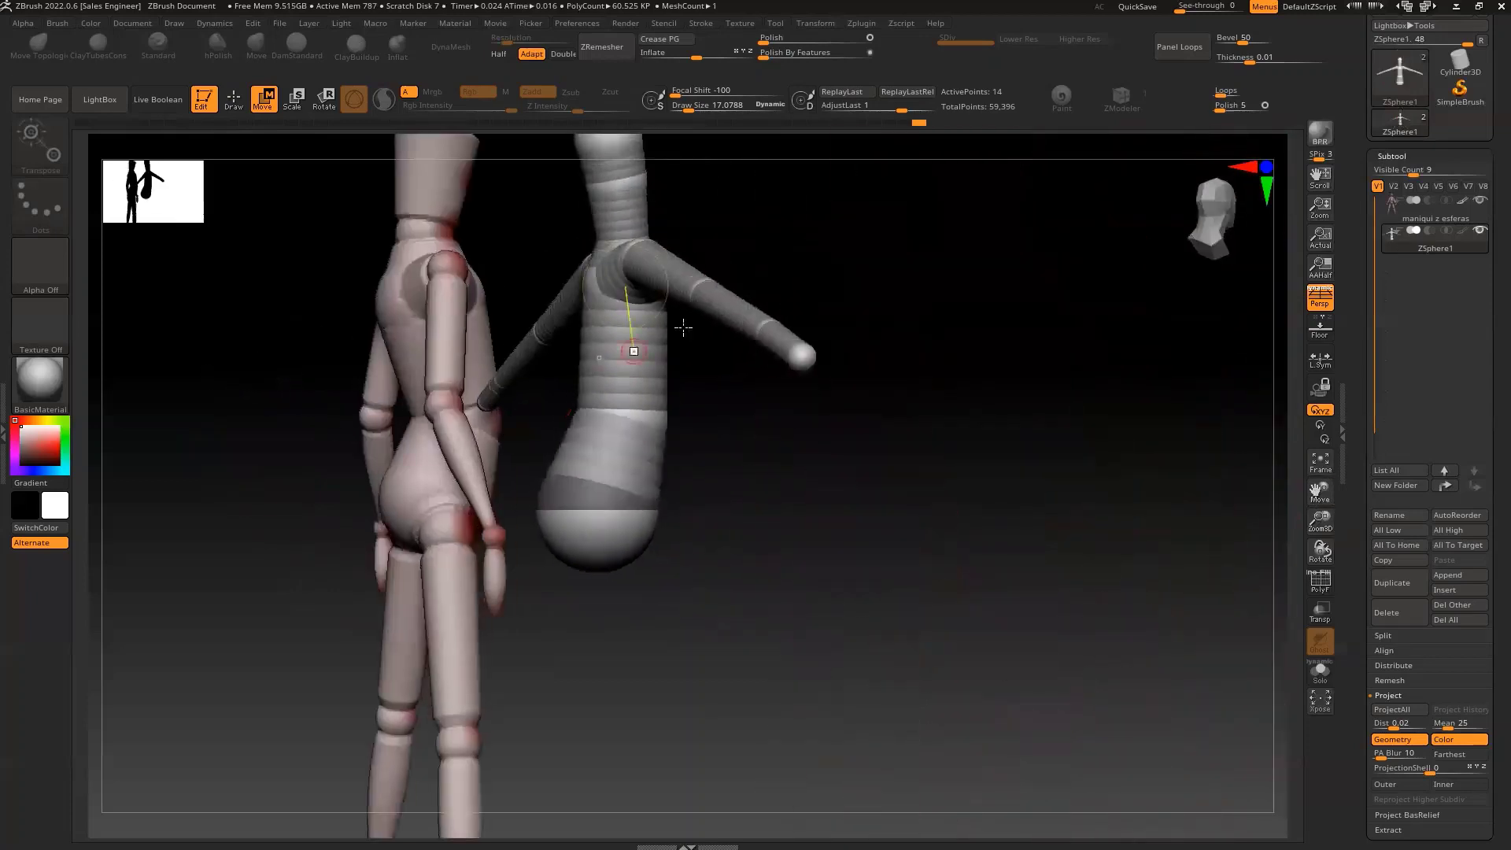
drag(792, 280, 688, 317)
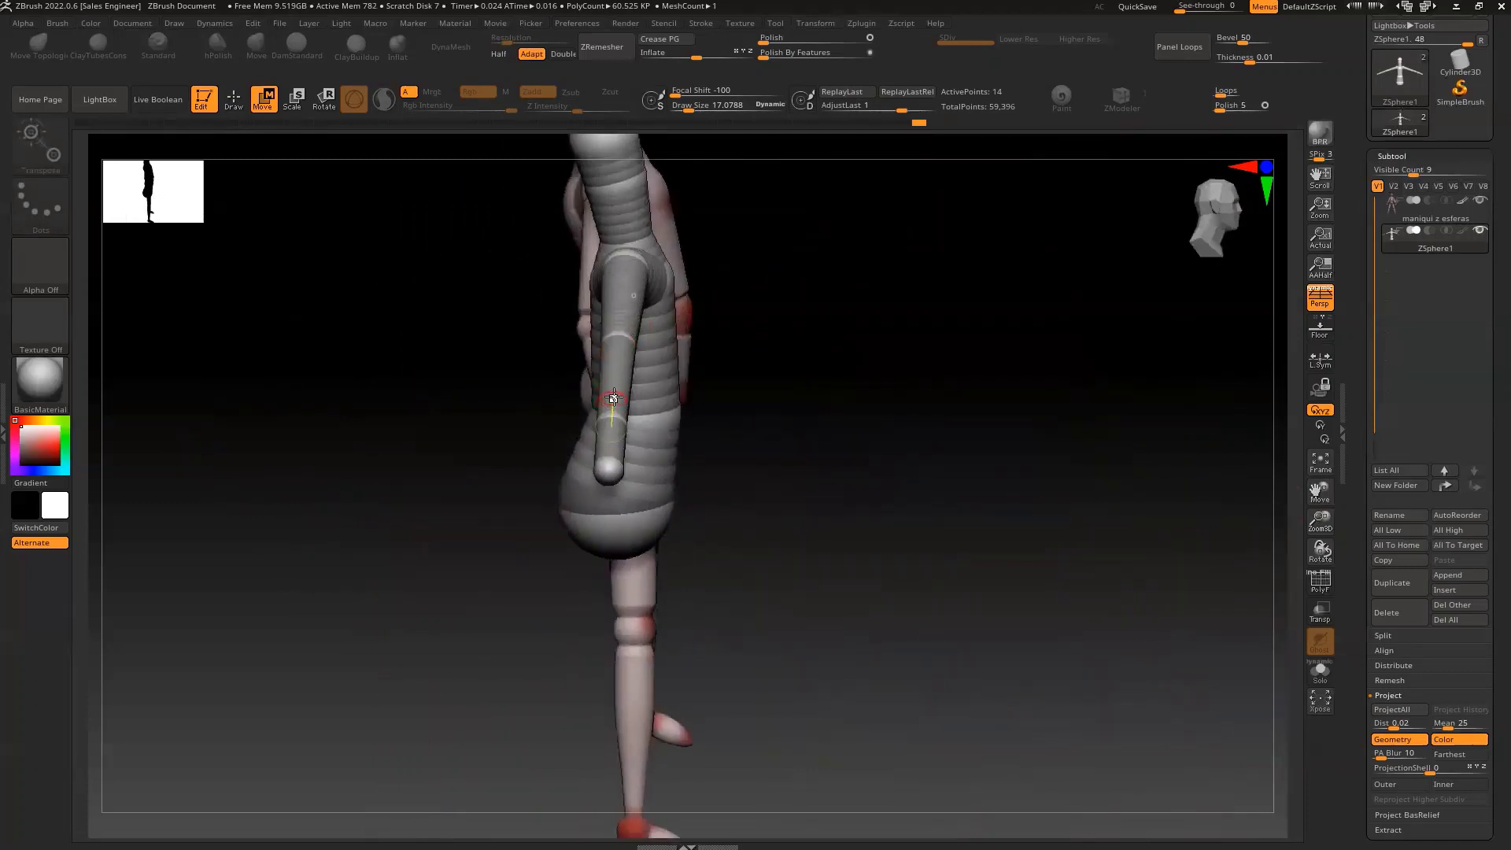
drag(613, 397, 658, 385)
drag(431, 378, 449, 405)
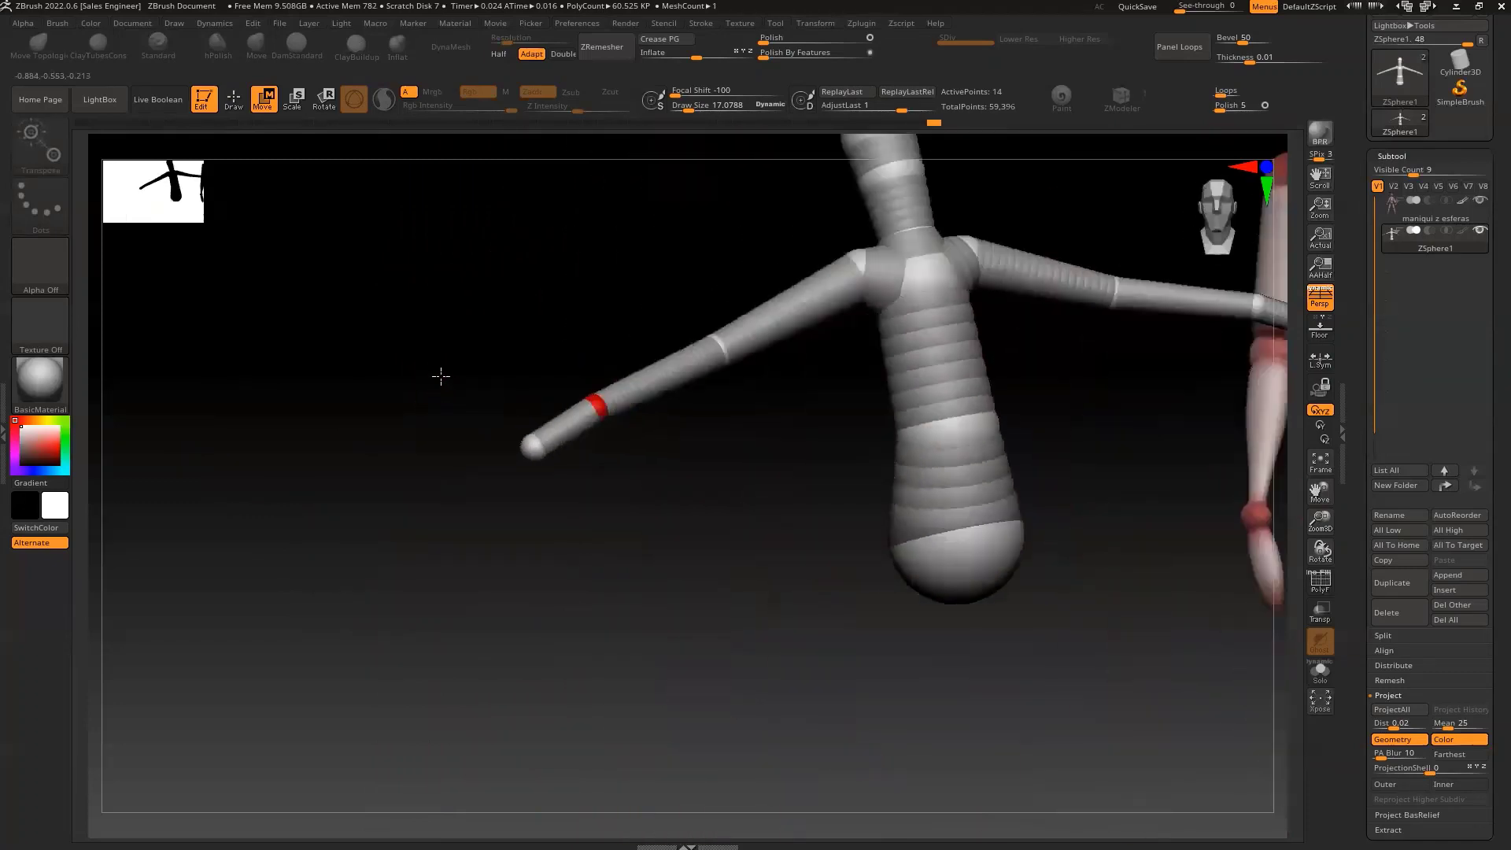
click(1212, 228)
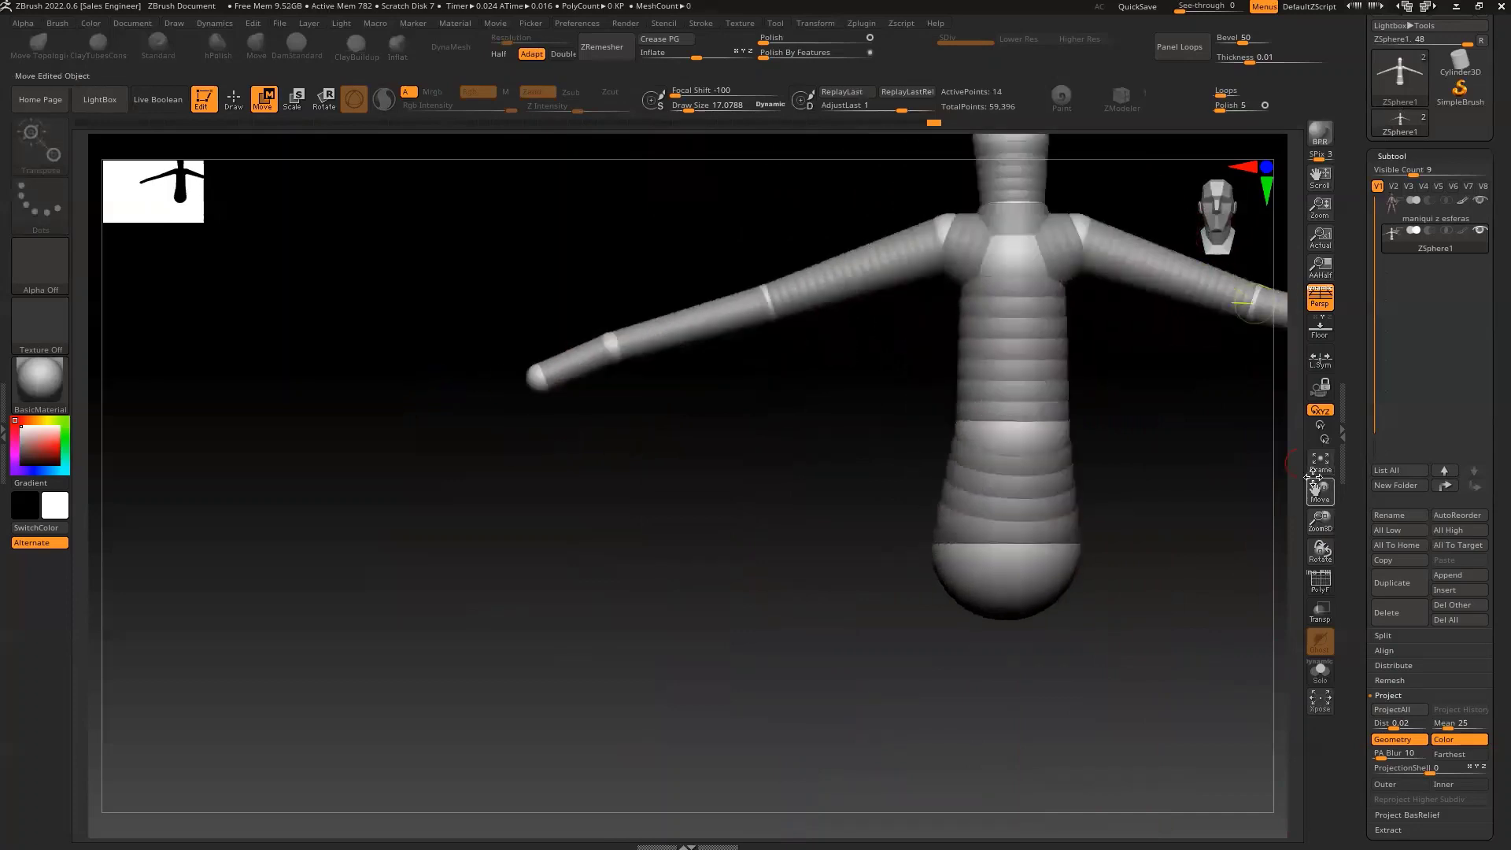
mouse_move(1319, 489)
mouse_down()
mouse_move(1068, 464)
mouse_move(1096, 493)
mouse_move(1309, 533)
mouse_move(1344, 492)
mouse_move(1389, 509)
mouse_up()
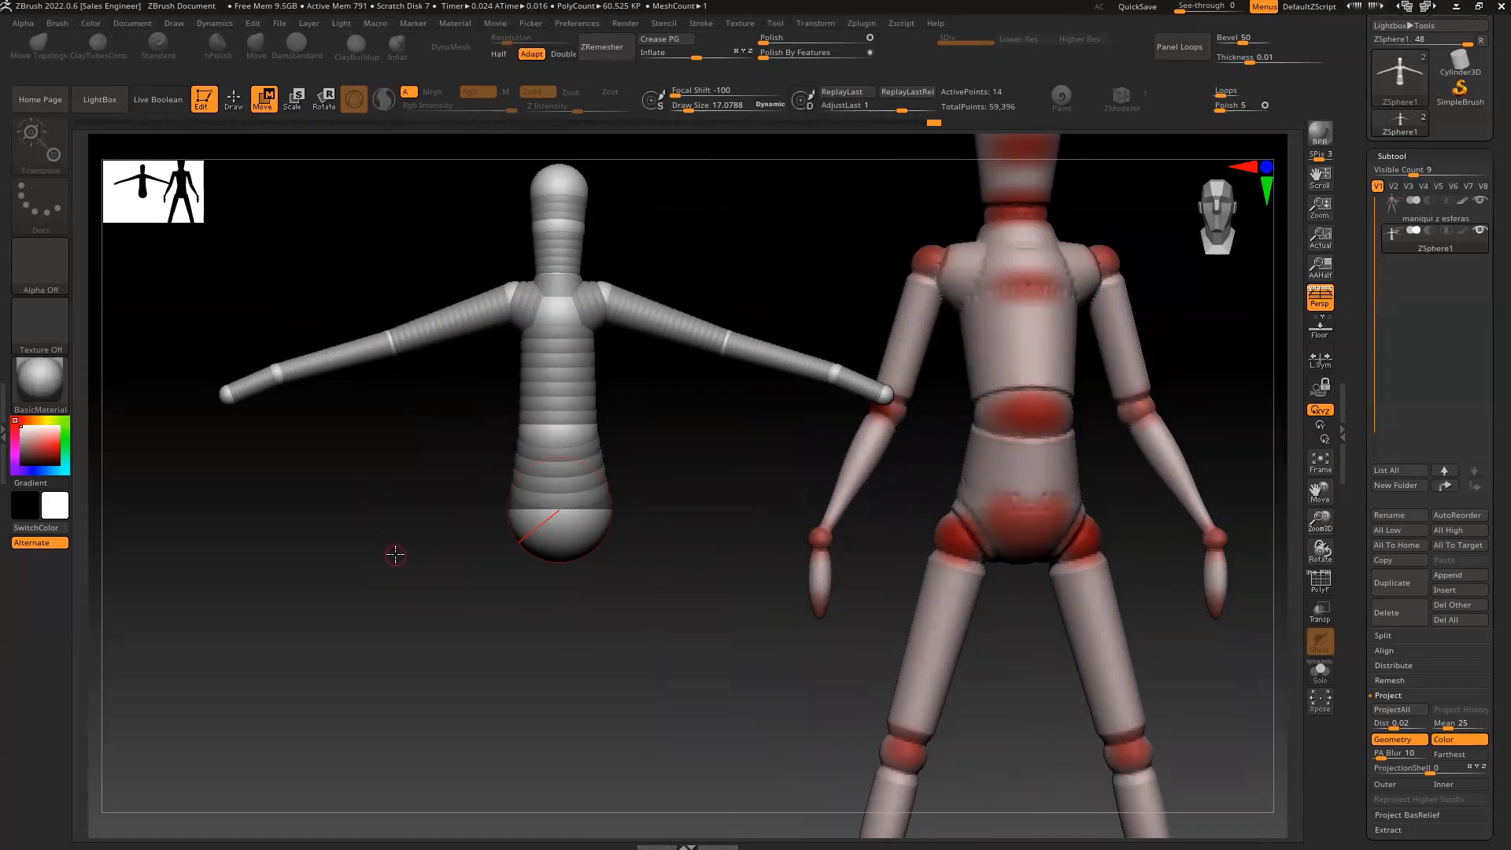
Draw mirrored hip spheres below the torso and a leg sphere from each hip.
key(q)
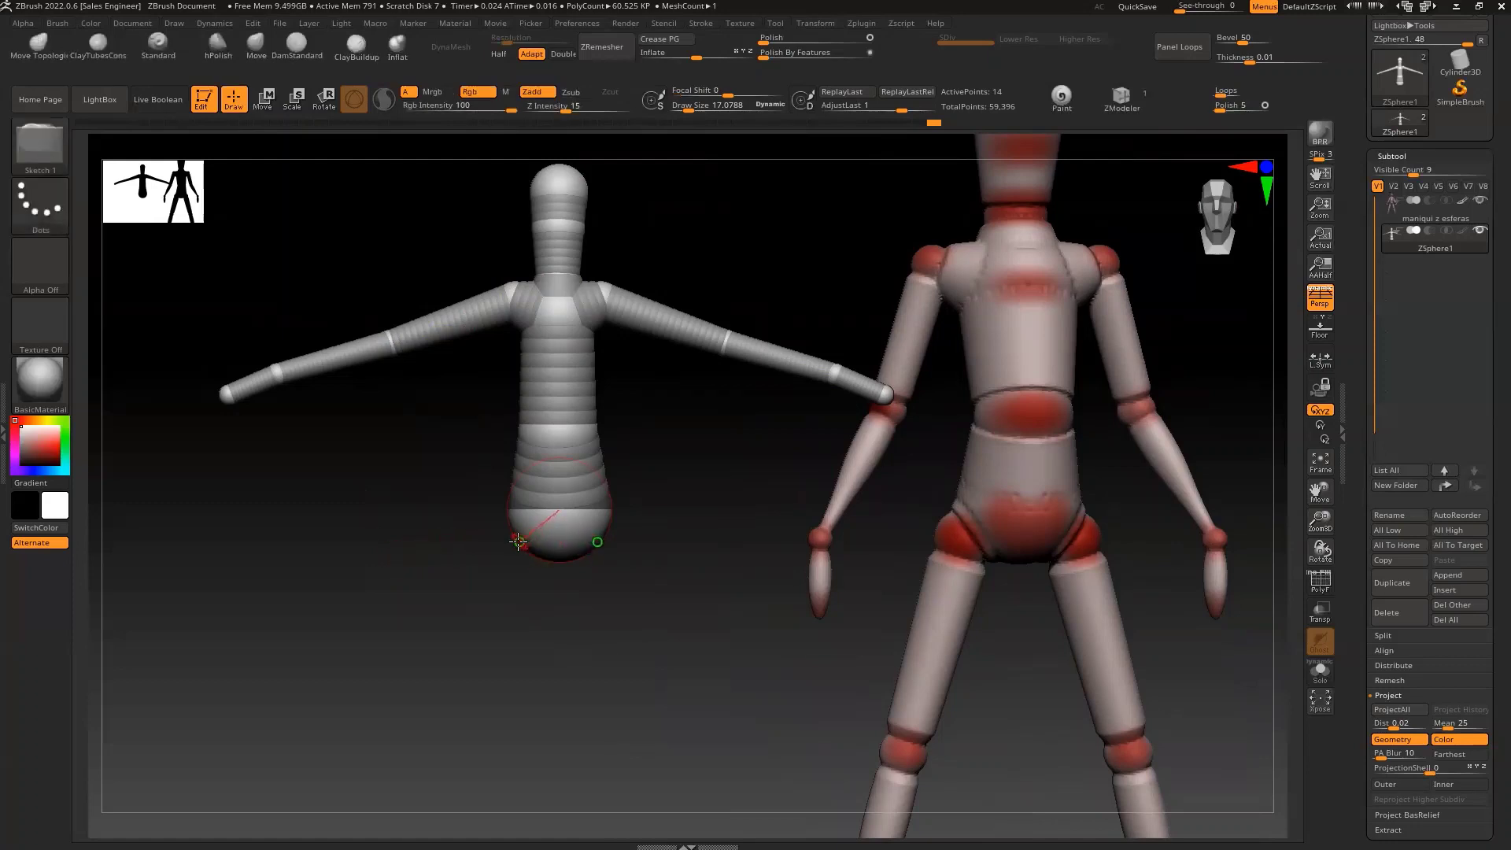
drag(519, 540, 488, 560)
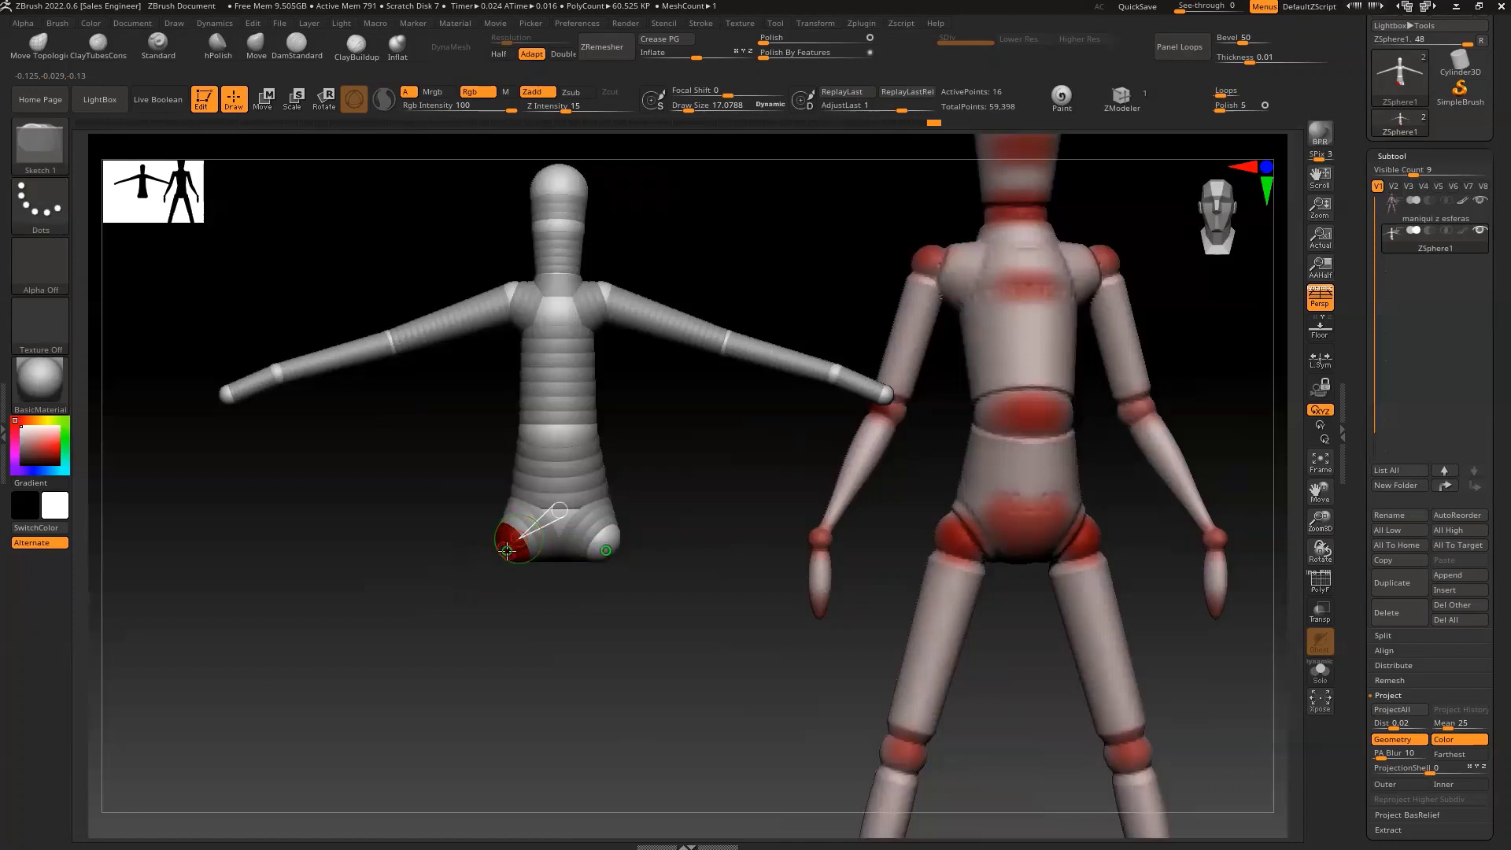
drag(507, 551, 494, 560)
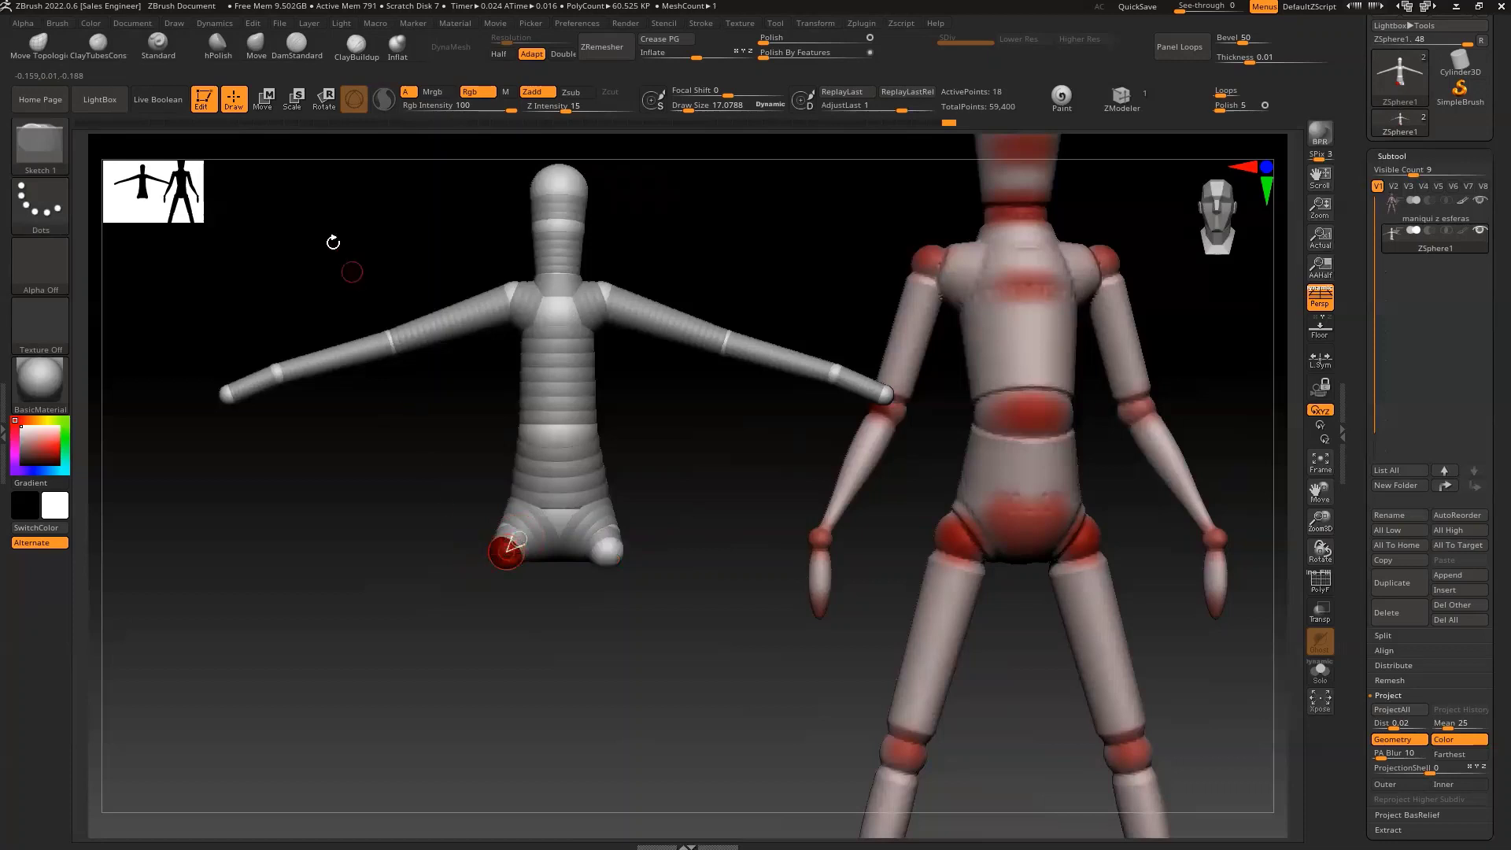
Pull both legs down, spread them apart at the hips, and extend them to the floor.
key(w)
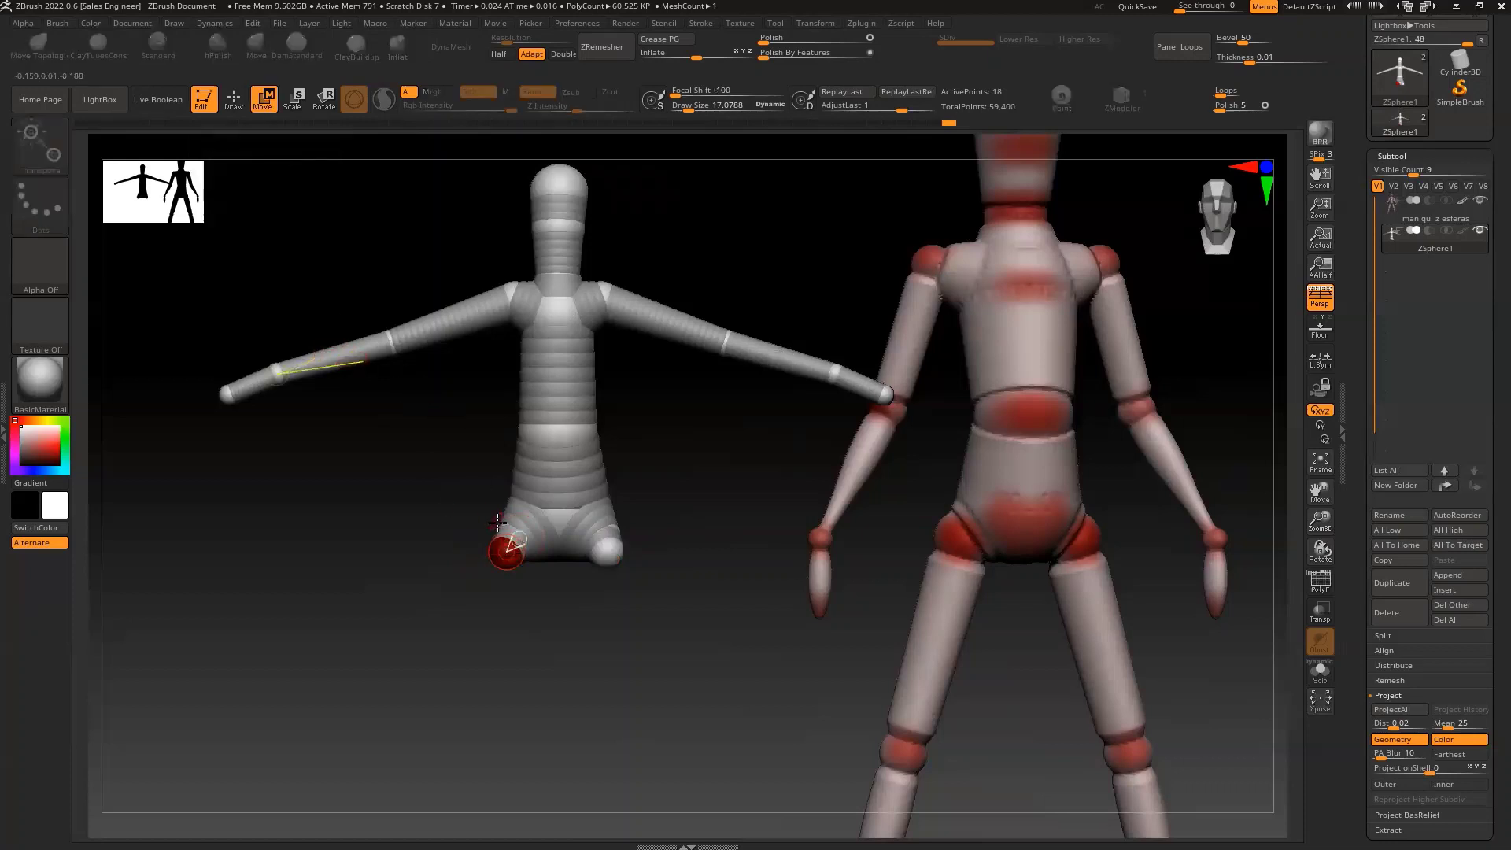
mouse_move(506, 551)
mouse_down()
mouse_move(490, 596)
mouse_move(495, 803)
mouse_up()
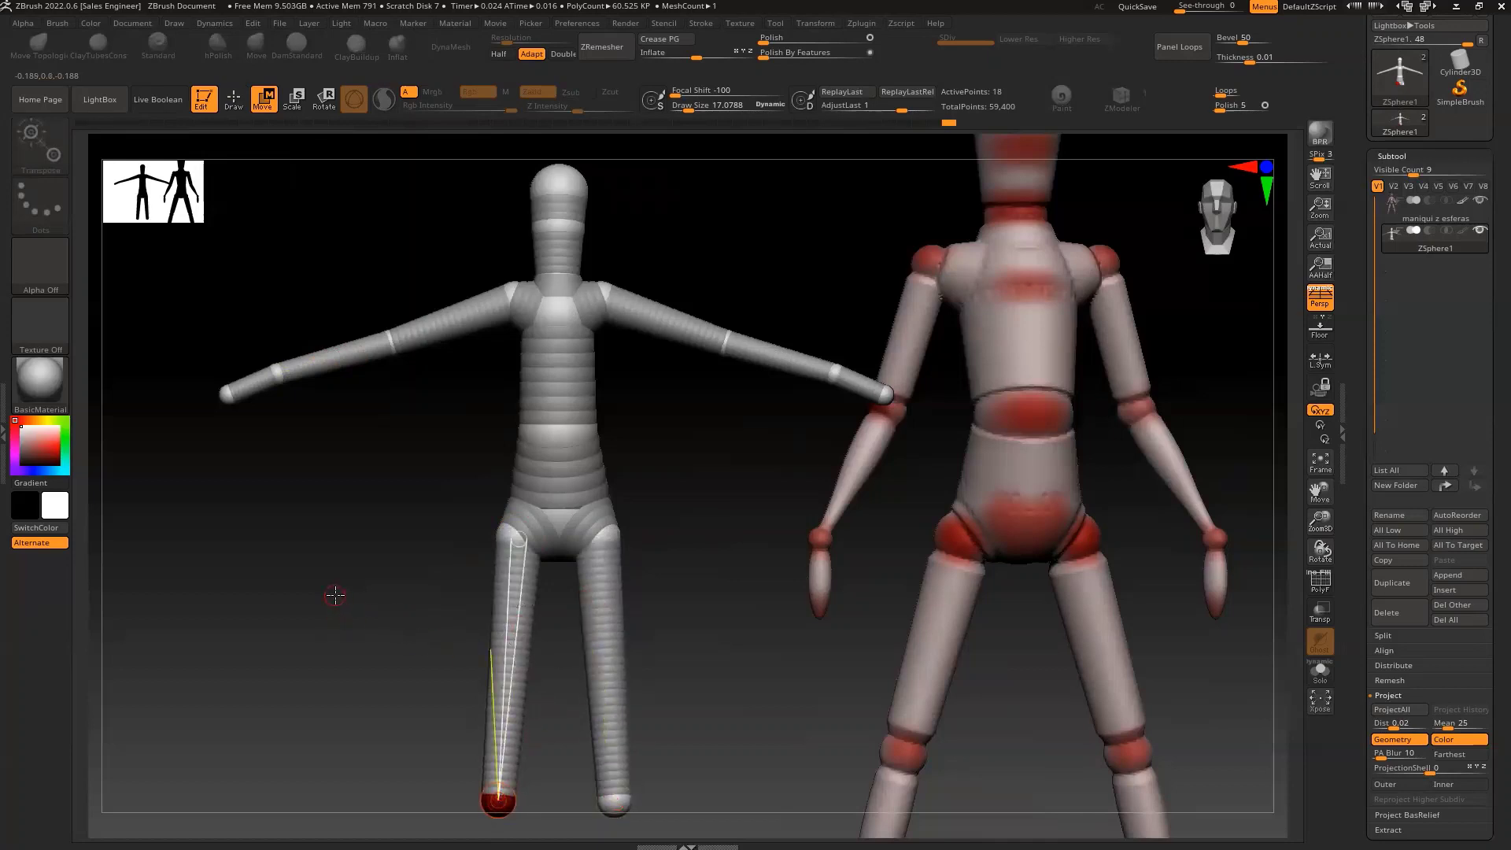
mouse_move(336, 594)
alt+mouse_down()
mouse_move(351, 419)
mouse_move(314, 401)
mouse_move(312, 429)
alt+mouse_up()
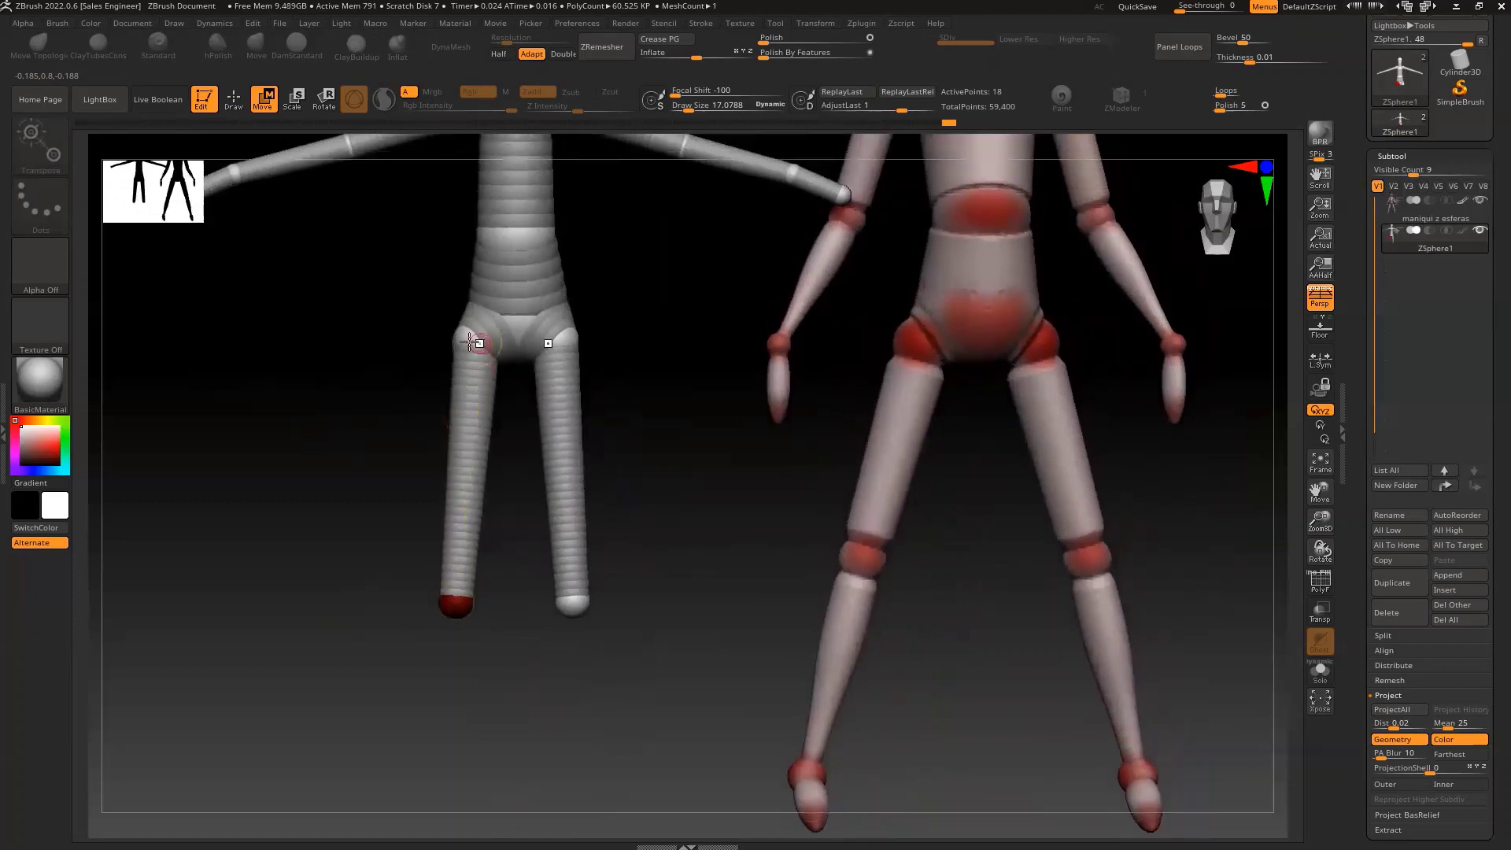
drag(473, 340, 477, 324)
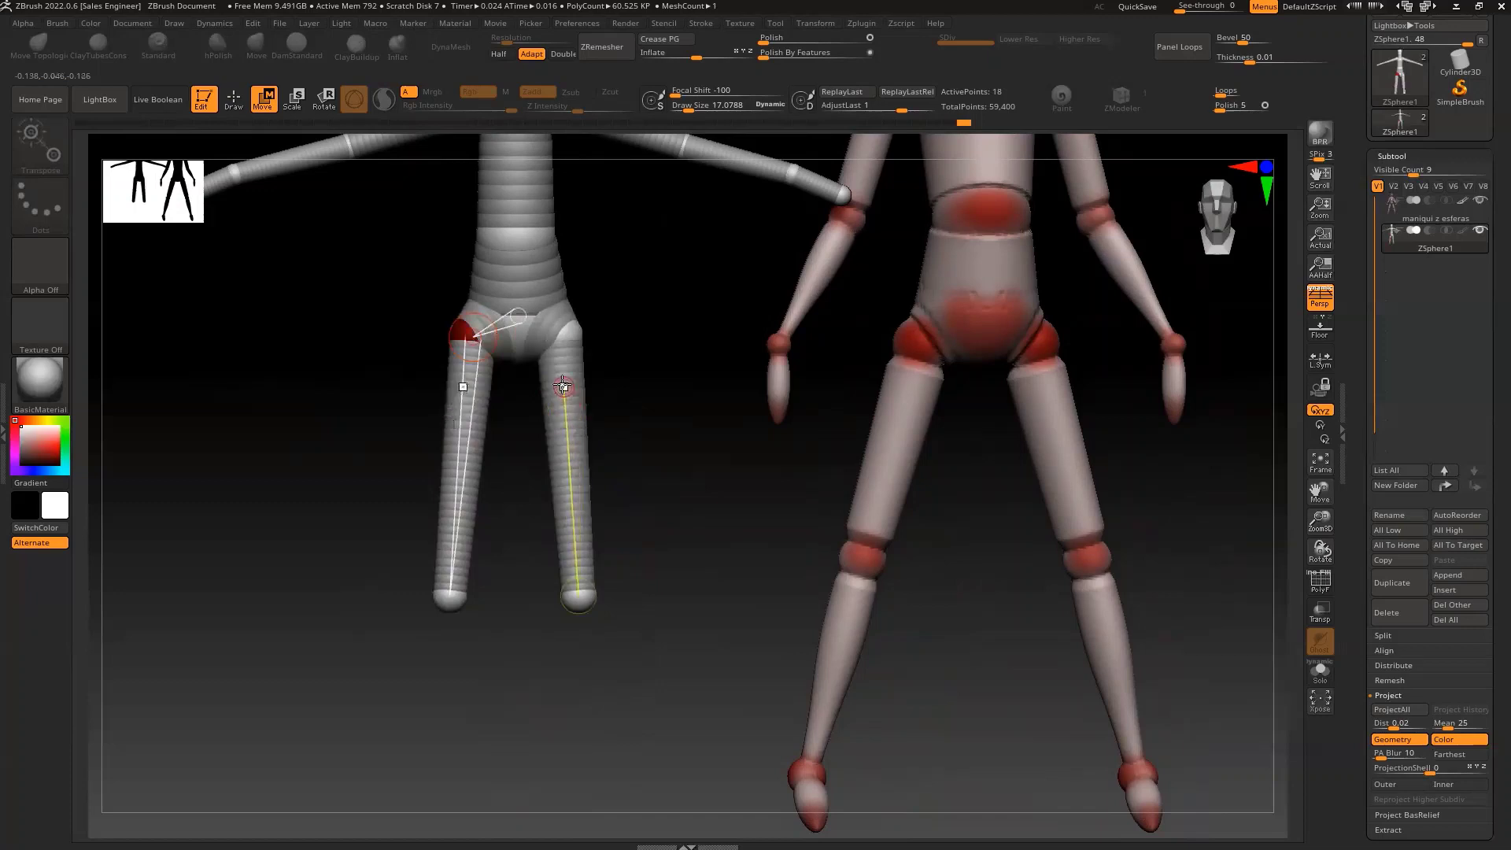
drag(565, 394, 607, 404)
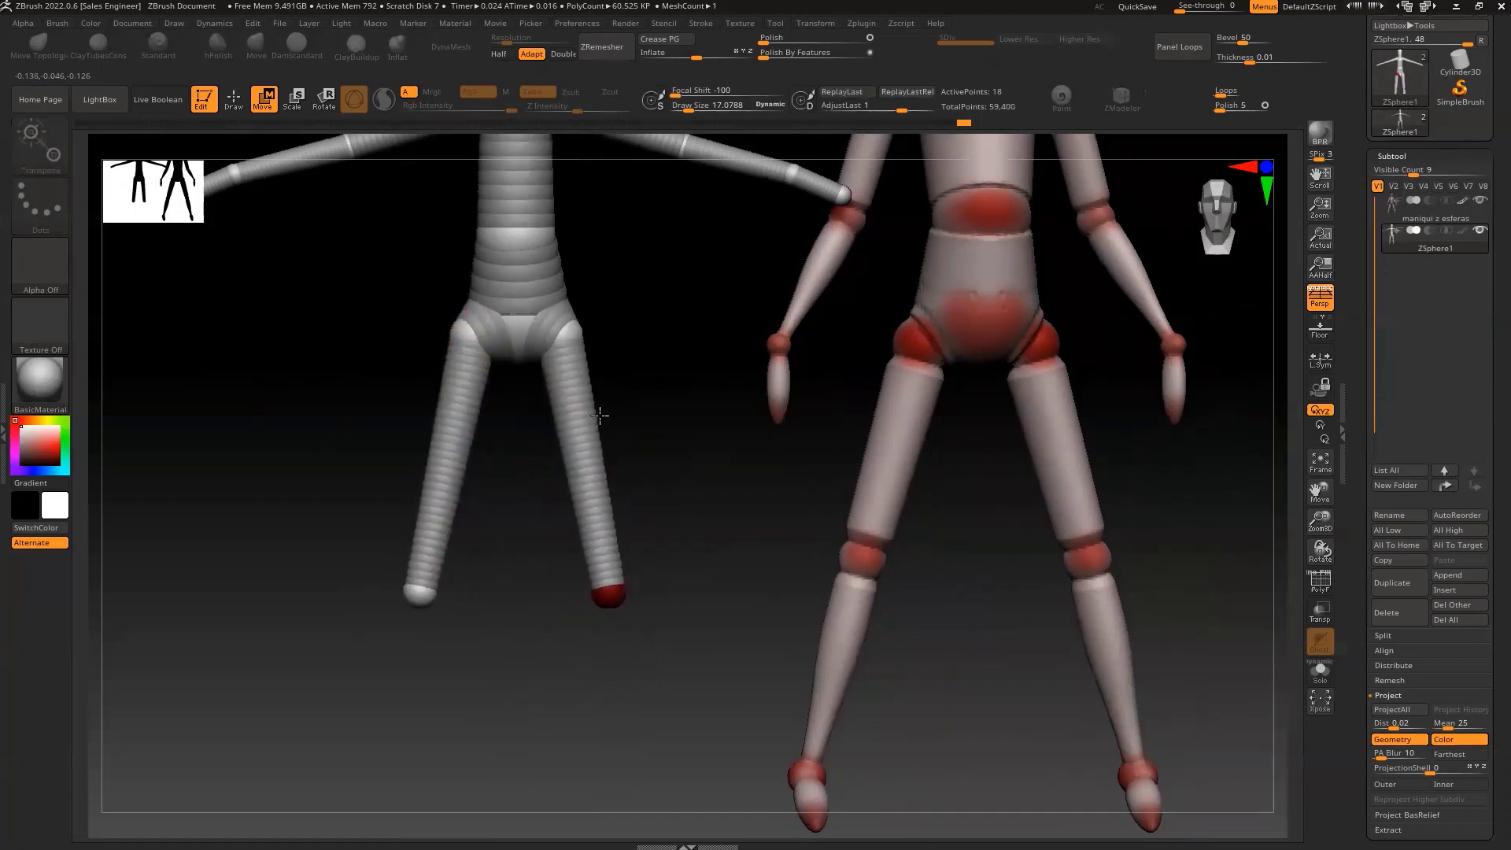
drag(611, 593, 667, 785)
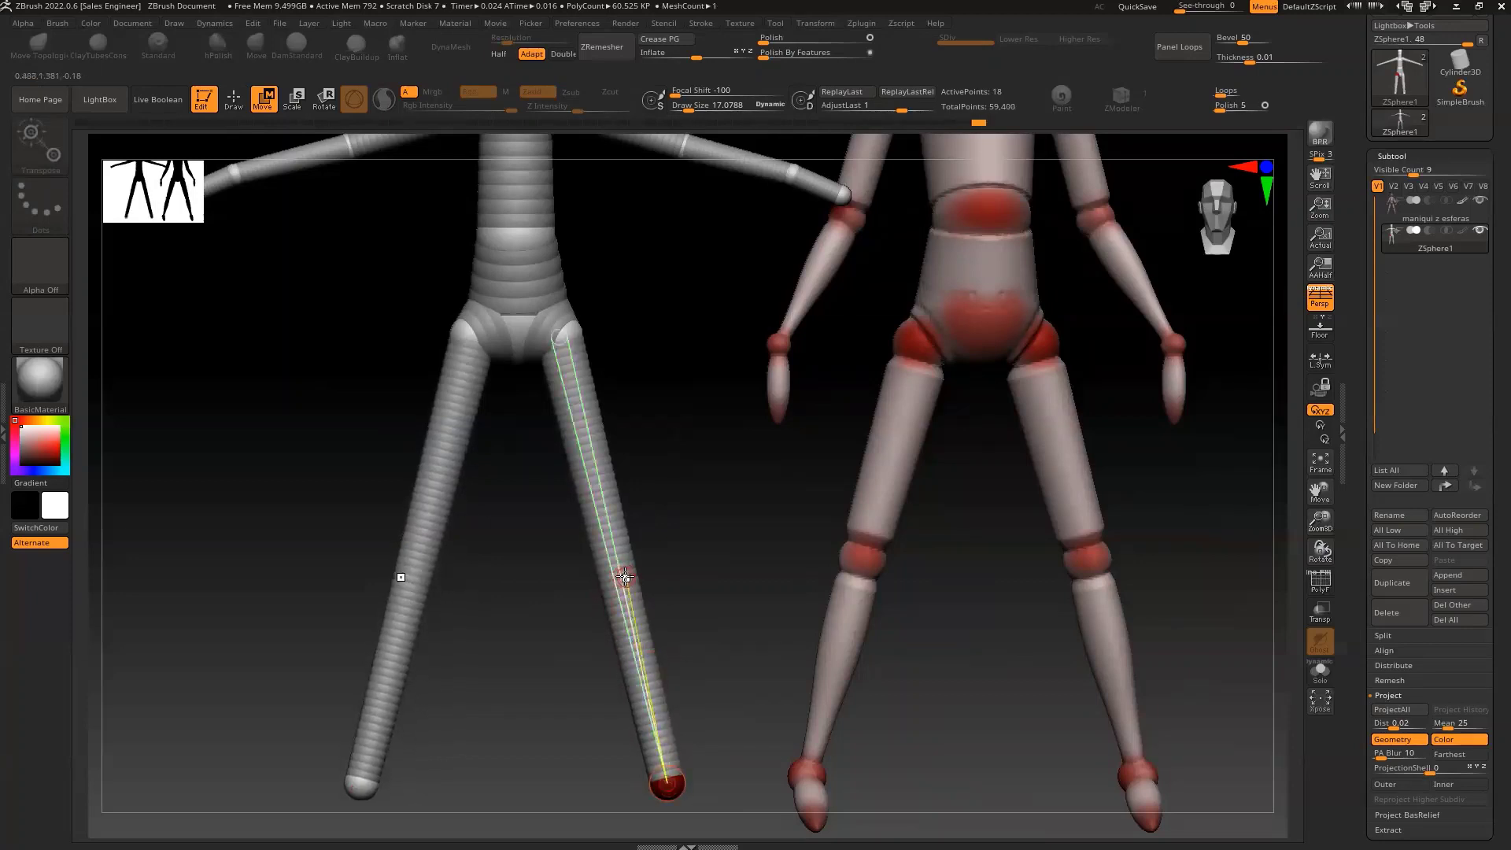
Insert a knee joint midway along each leg.
key(q)
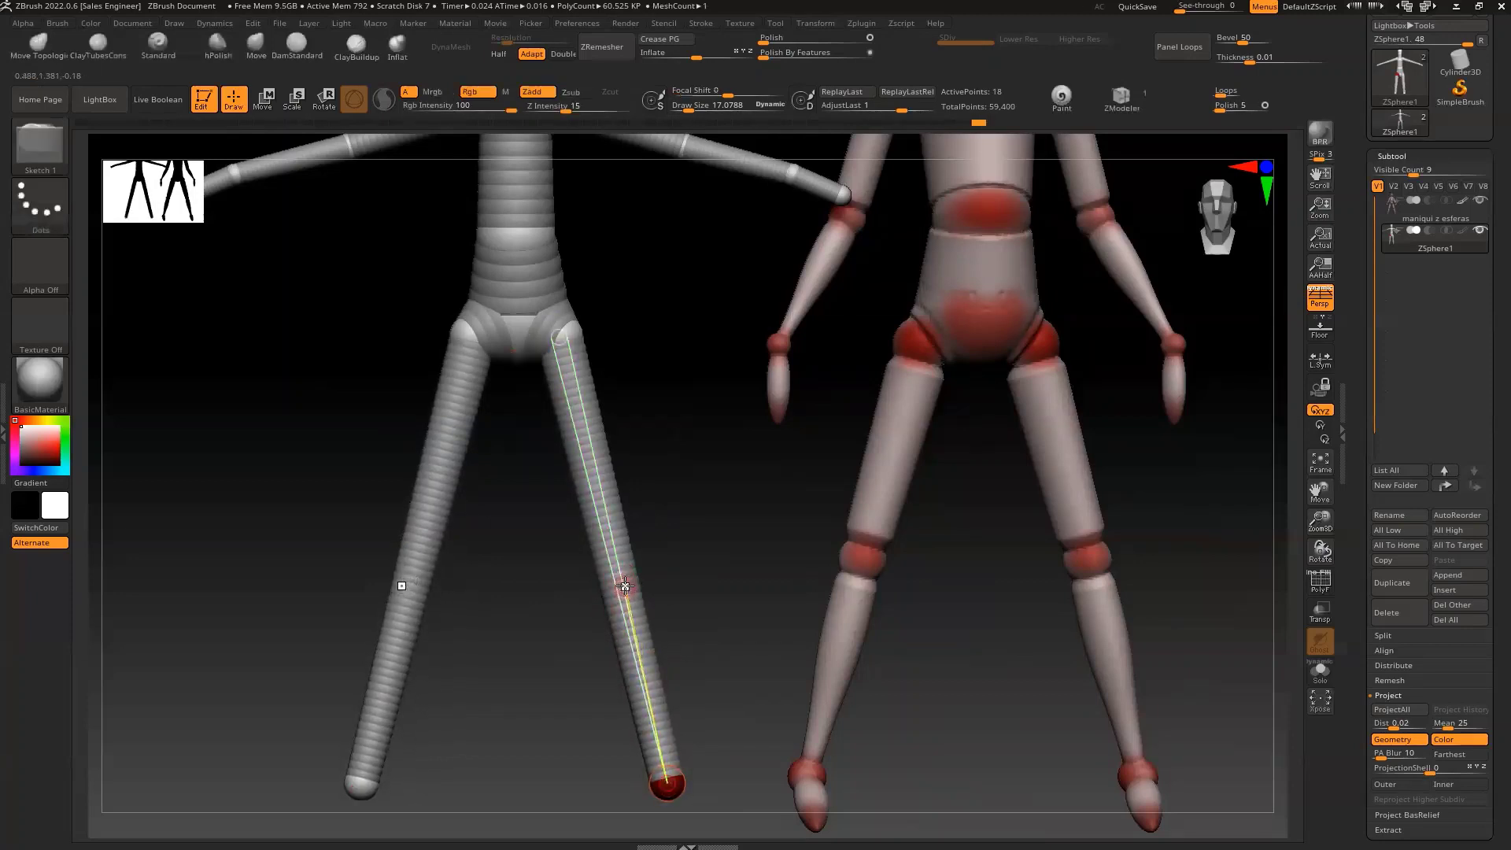
click(624, 586)
mouse_move(522, 634)
shift+mouse_down()
mouse_move(606, 636)
mouse_move(704, 601)
mouse_move(725, 536)
shift+mouse_up()
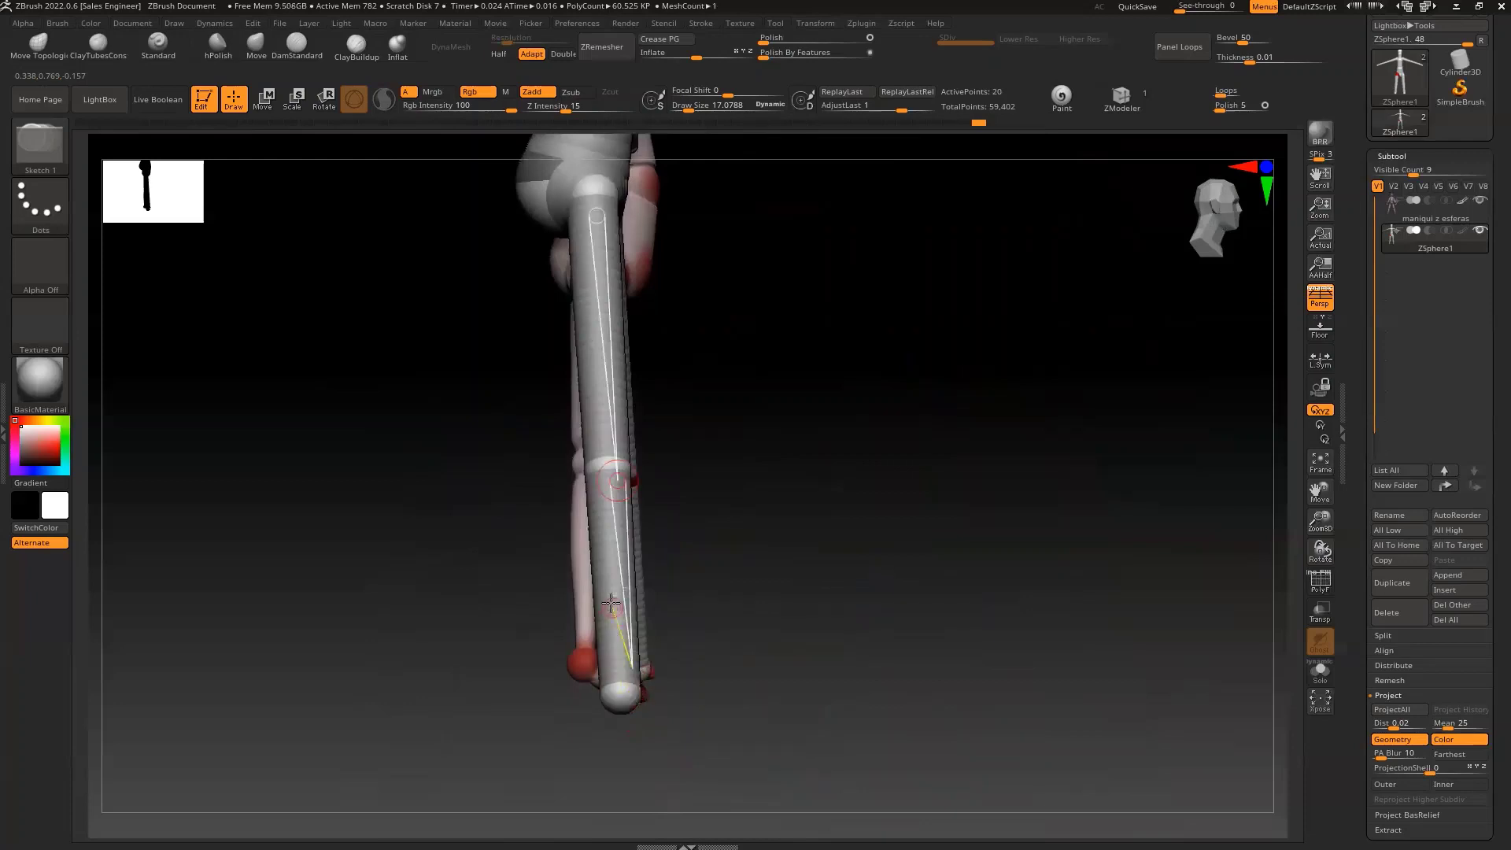
Add forward-pointing foot spheres at each ankle and bend the knees slightly forward.
drag(633, 696, 643, 697)
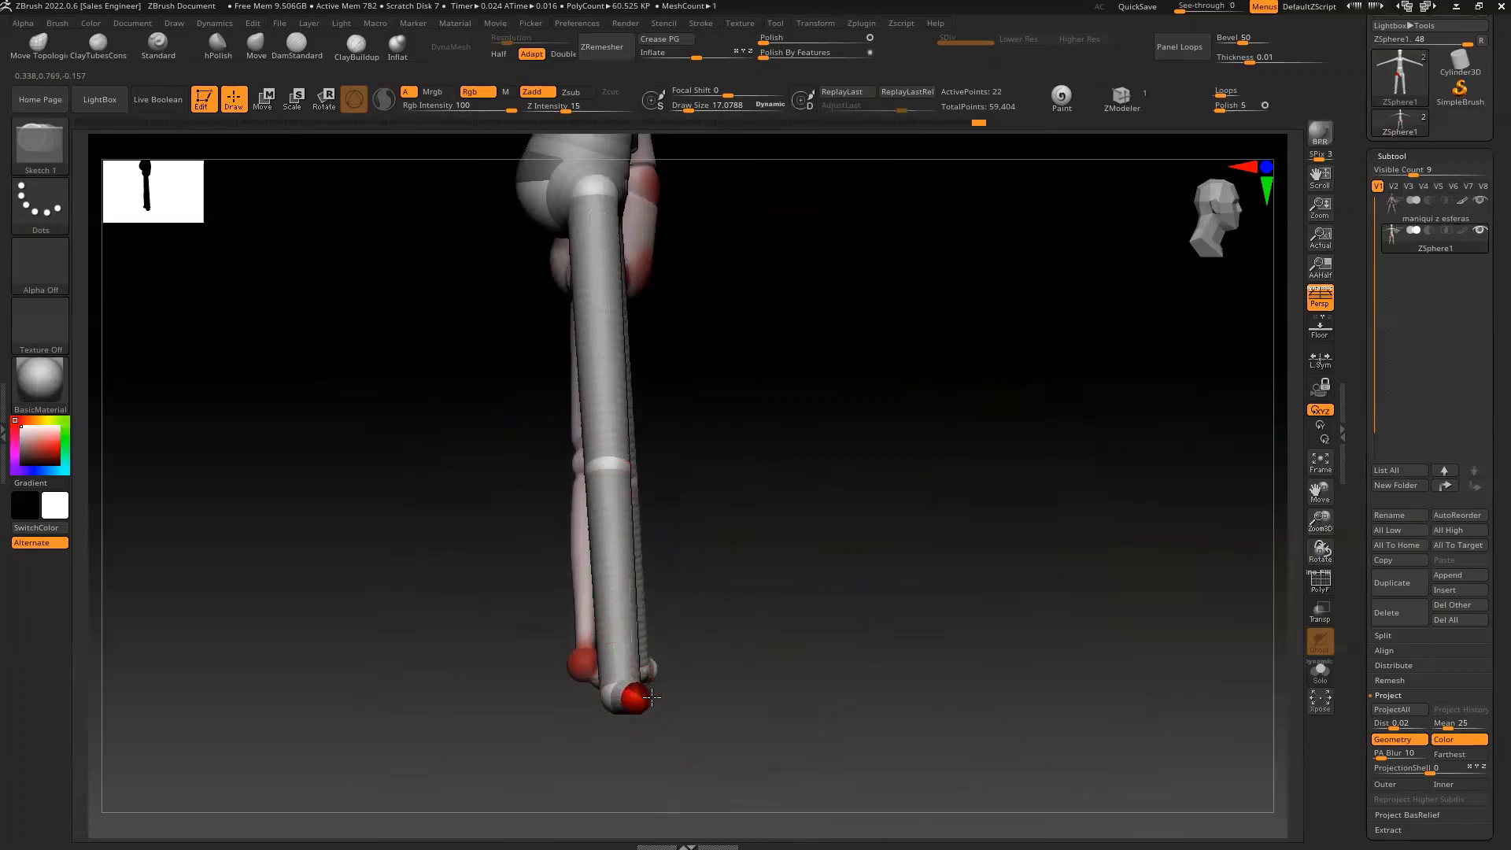
click(647, 697)
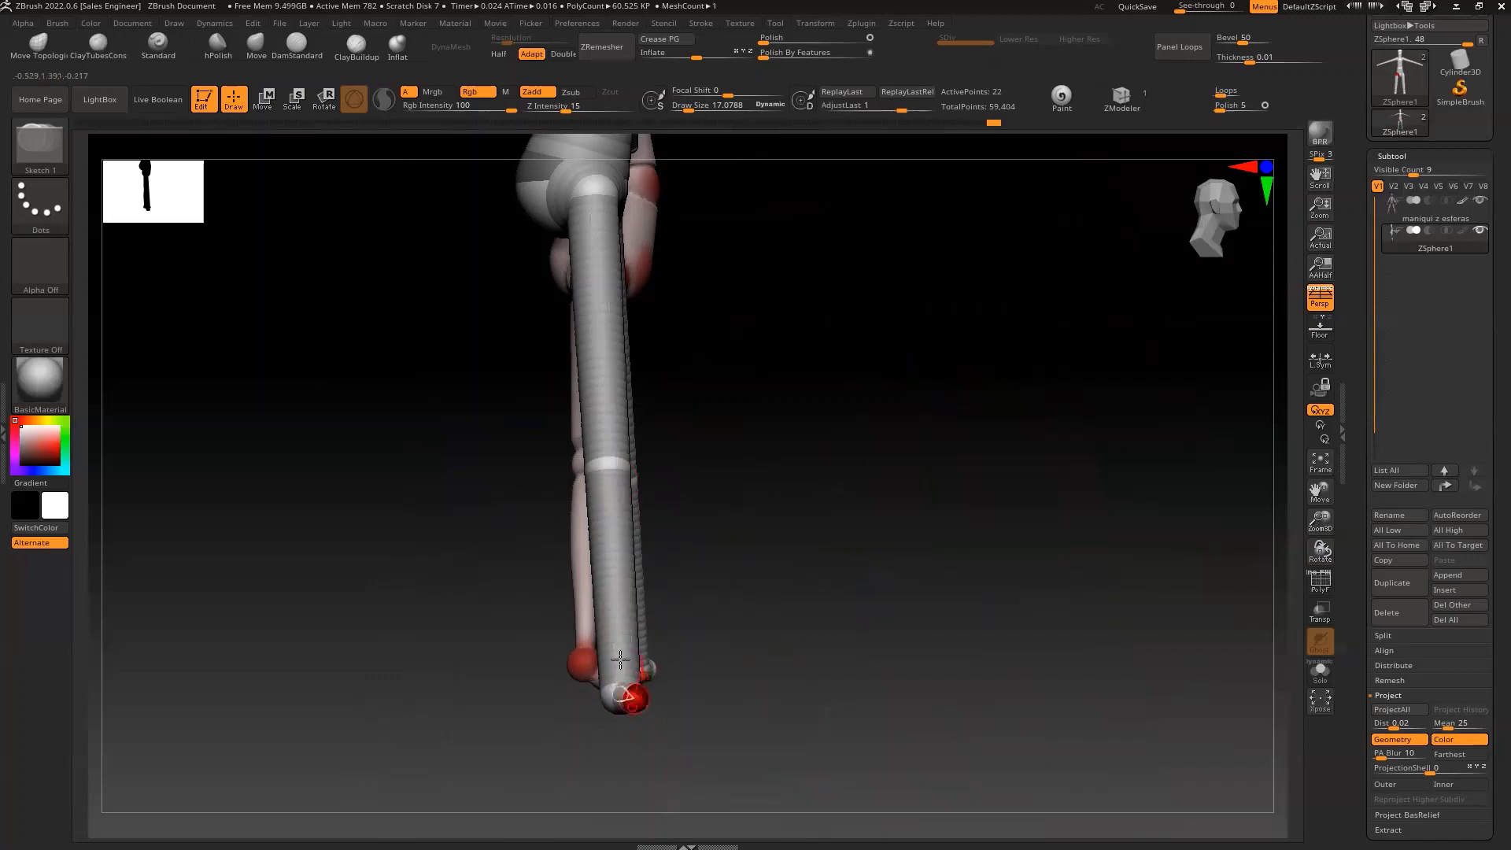
key(w)
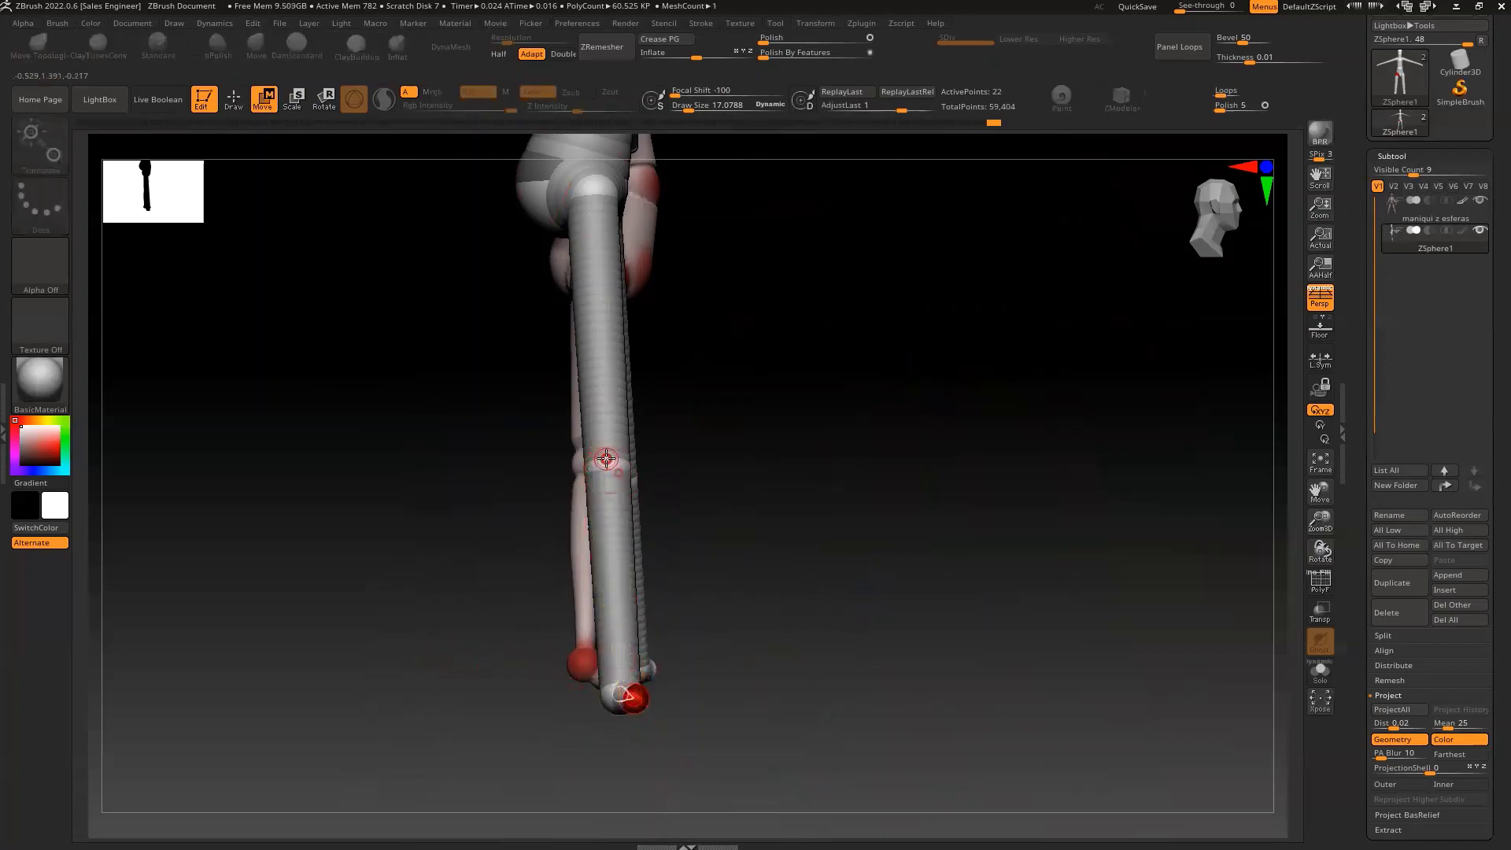
drag(602, 456, 631, 457)
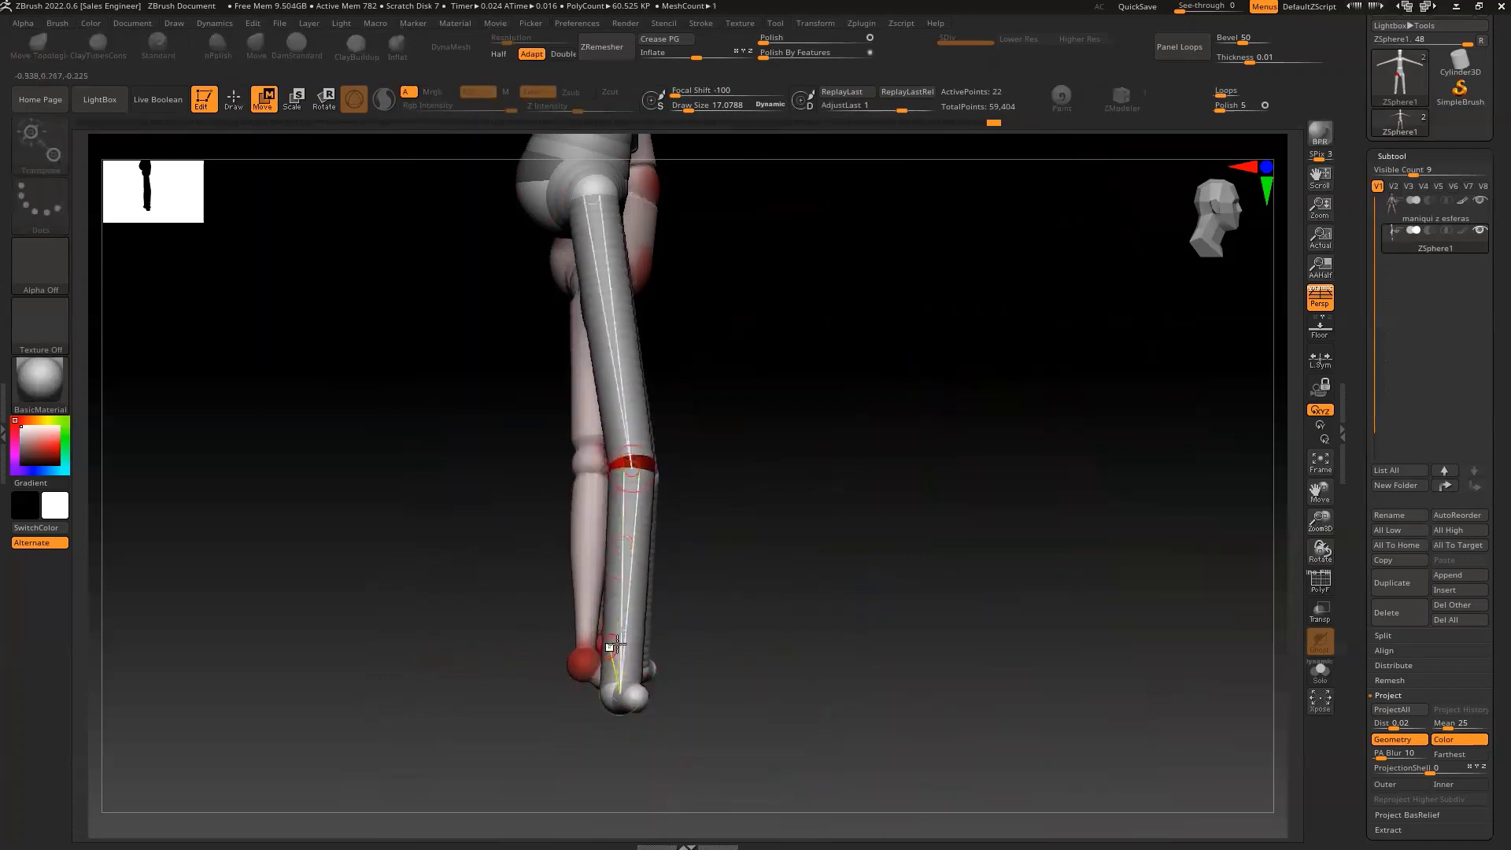
mouse_move(630, 697)
mouse_down()
mouse_move(712, 705)
mouse_move(665, 708)
mouse_up()
mouse_move(837, 698)
mouse_down()
mouse_move(772, 691)
mouse_move(1175, 232)
mouse_move(1228, 230)
mouse_up()
Hide the red mannequin subtool and frame the ZSphere figure in front view.
click(1321, 461)
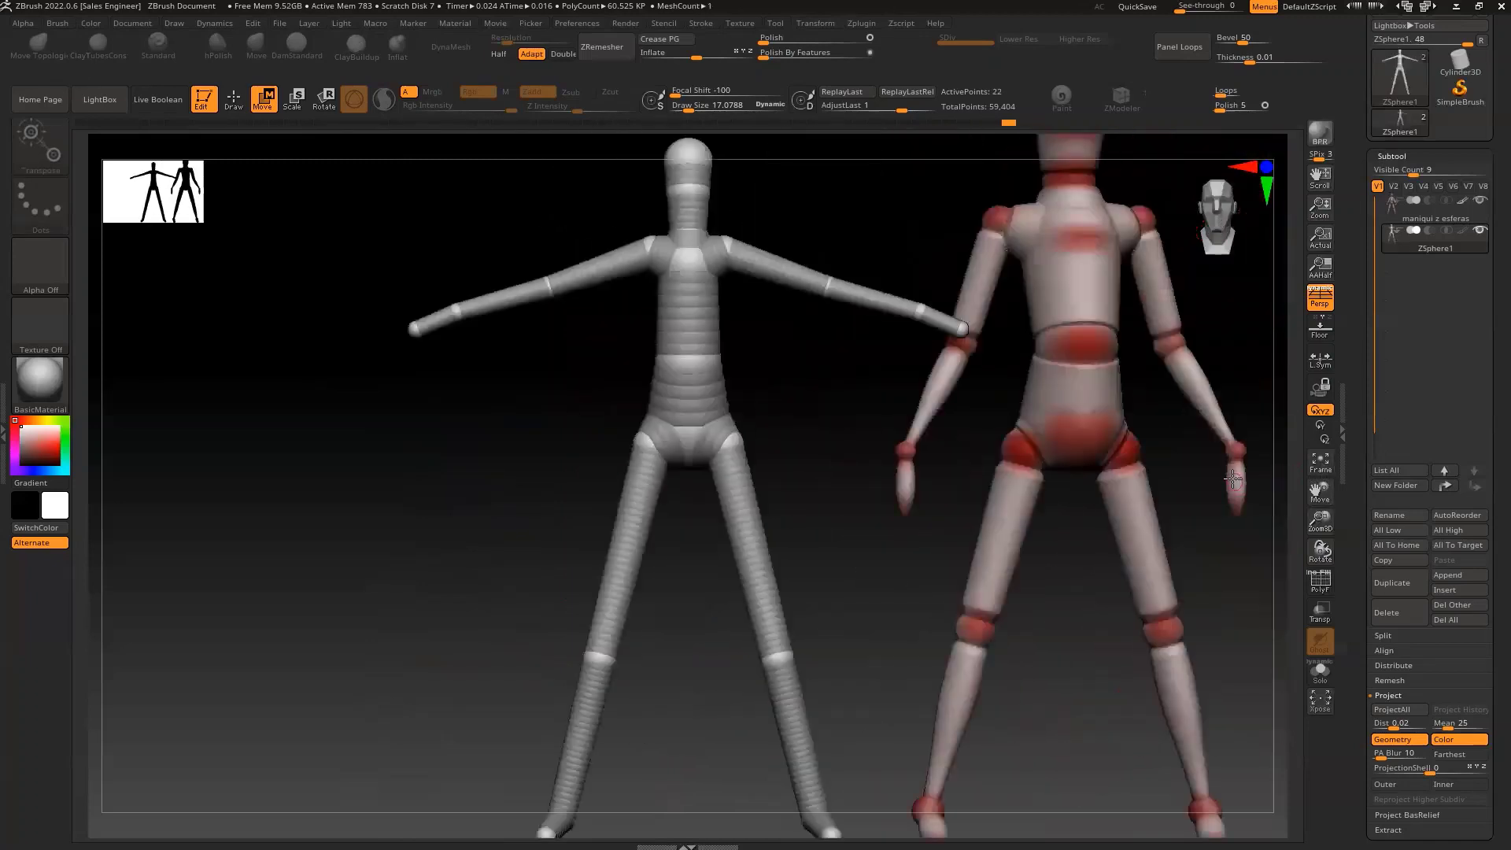
drag(1314, 521, 1207, 541)
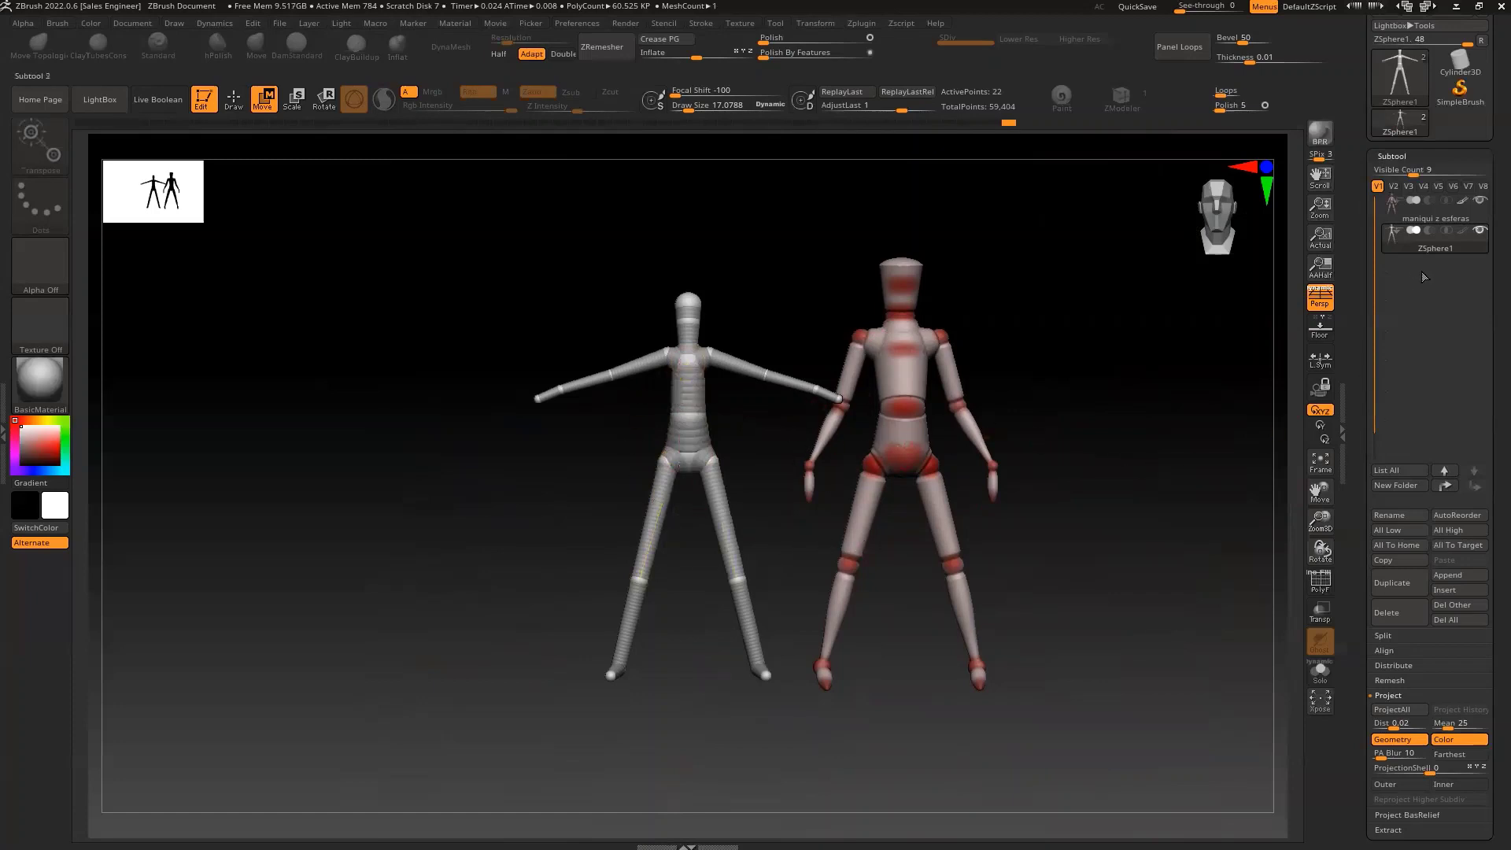
click(1479, 200)
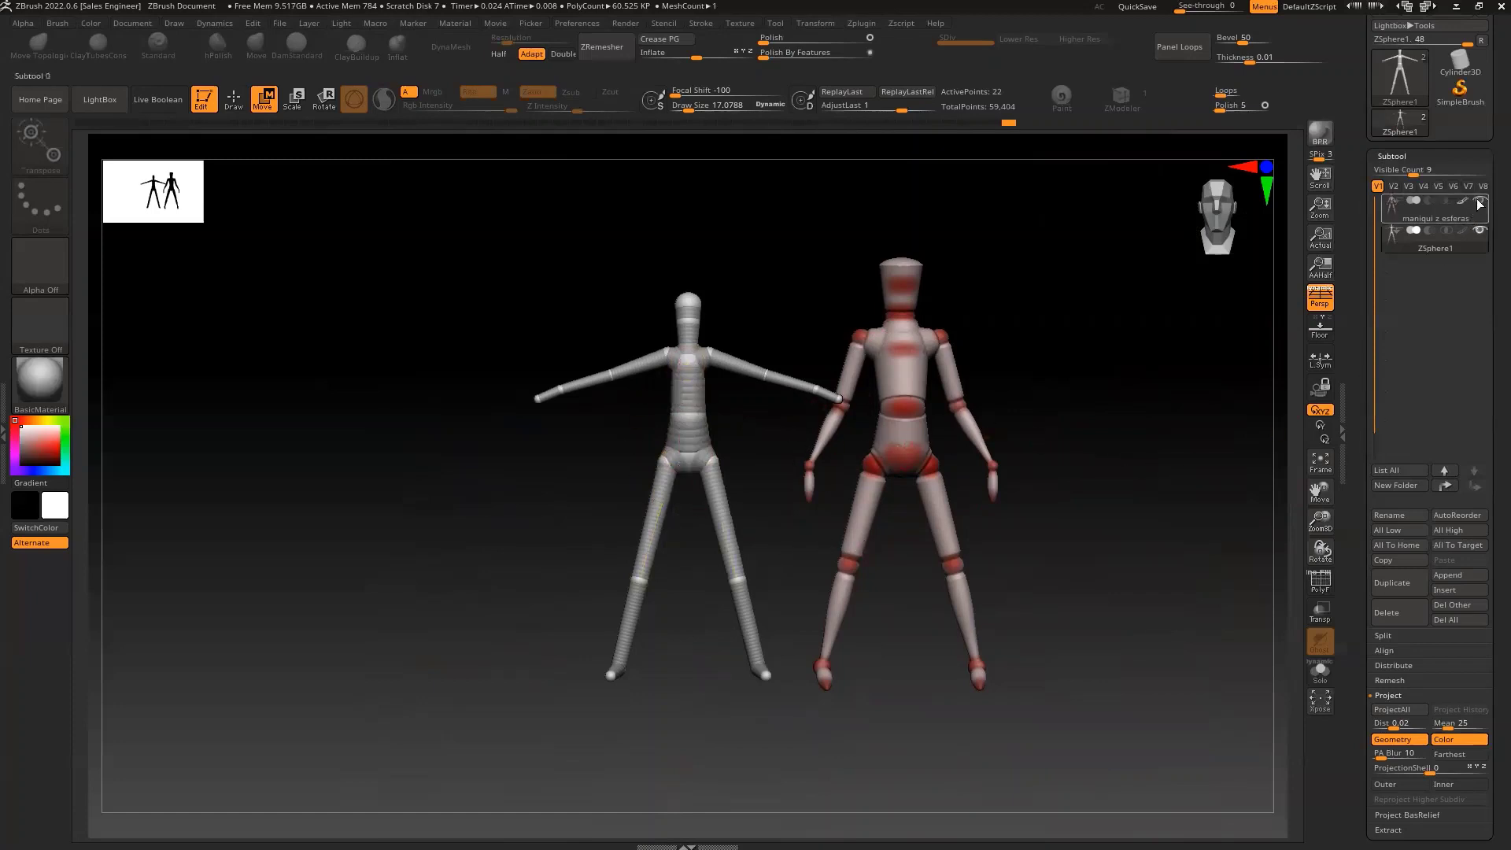
click(1321, 460)
drag(1314, 526, 1318, 520)
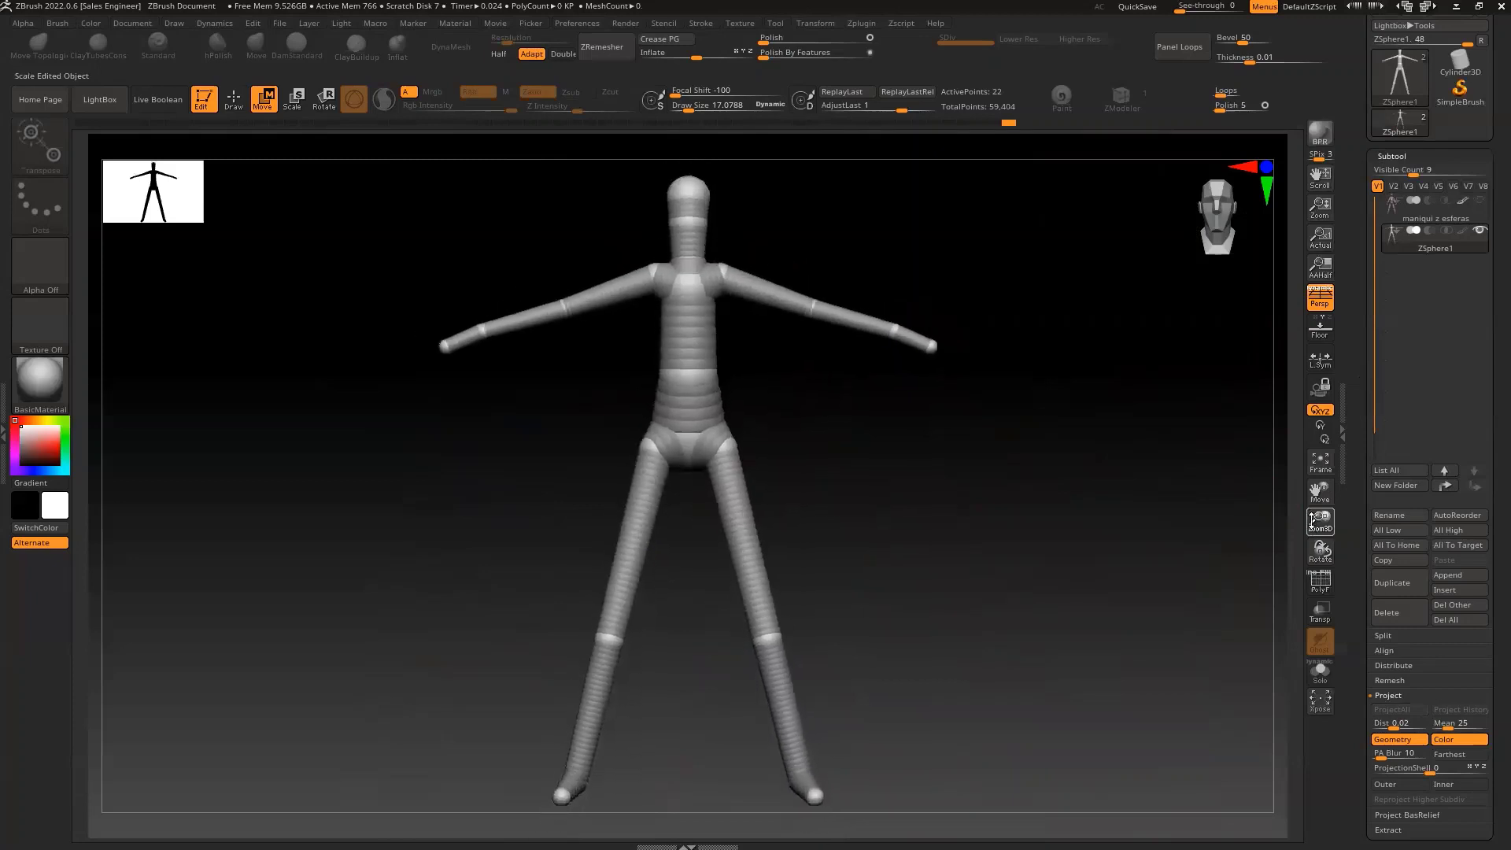
mouse_move(1078, 548)
mouse_down()
mouse_move(1139, 545)
mouse_move(1071, 541)
mouse_move(1203, 286)
mouse_move(1149, 417)
mouse_up()
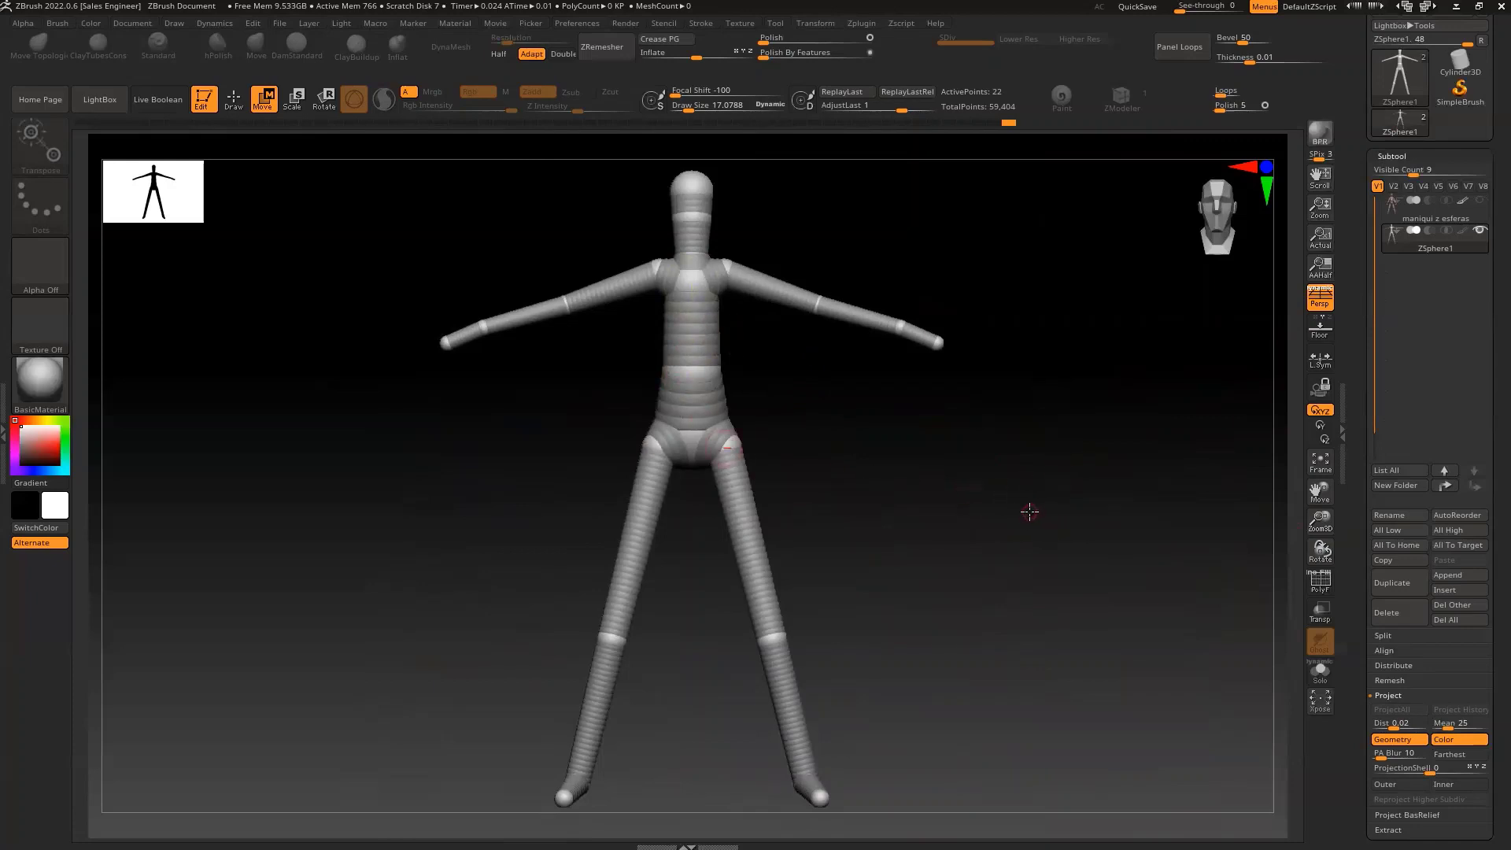
Preview the adaptive skin, then make it to create the roughly 43,703-polygon Skin_ZSphere1 tool.
click(1372, 155)
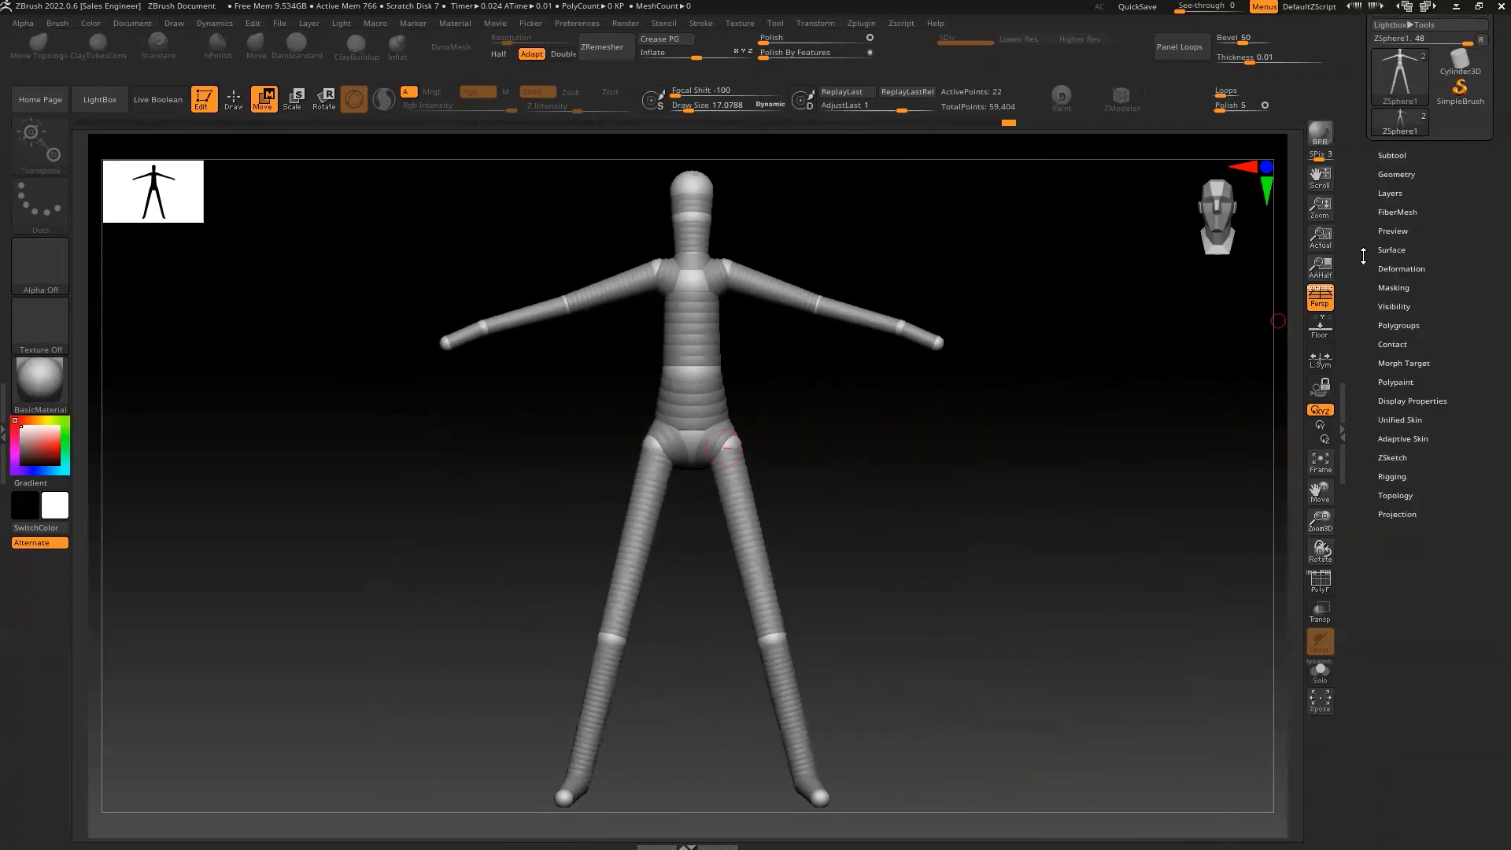
click(1393, 437)
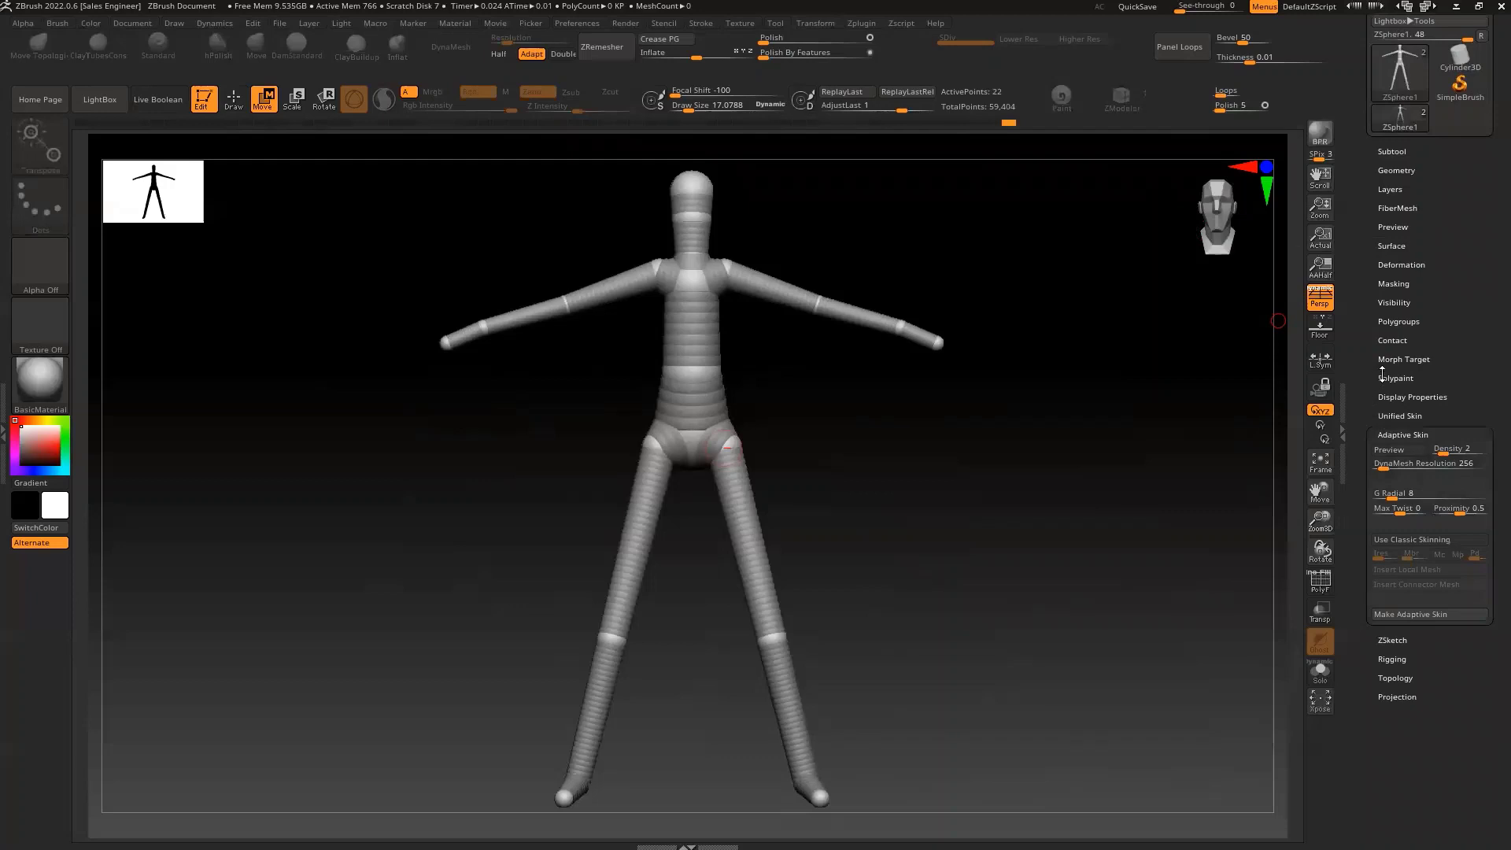
click(1393, 448)
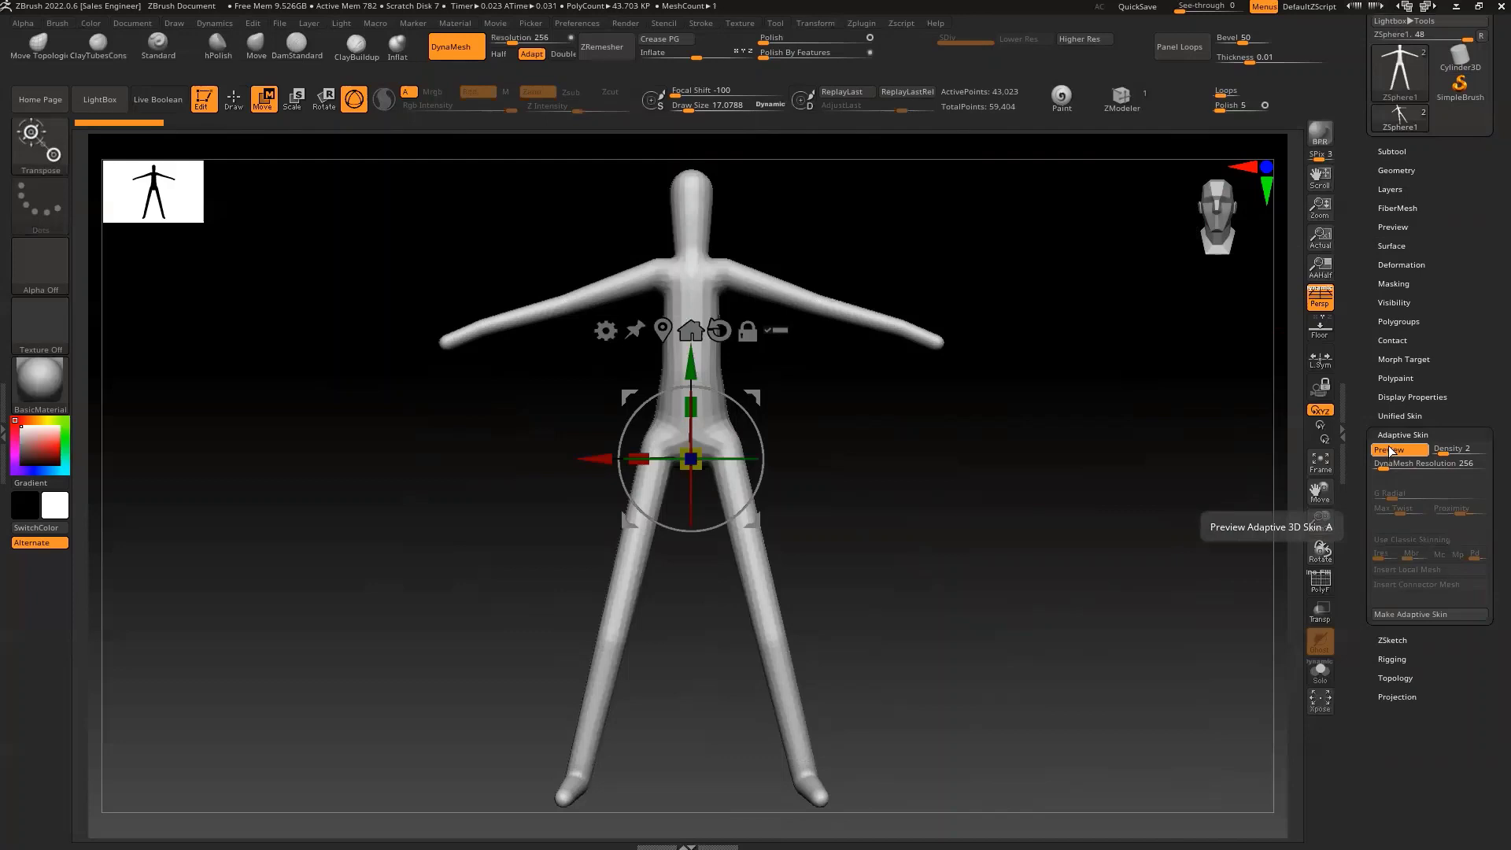
click(1390, 450)
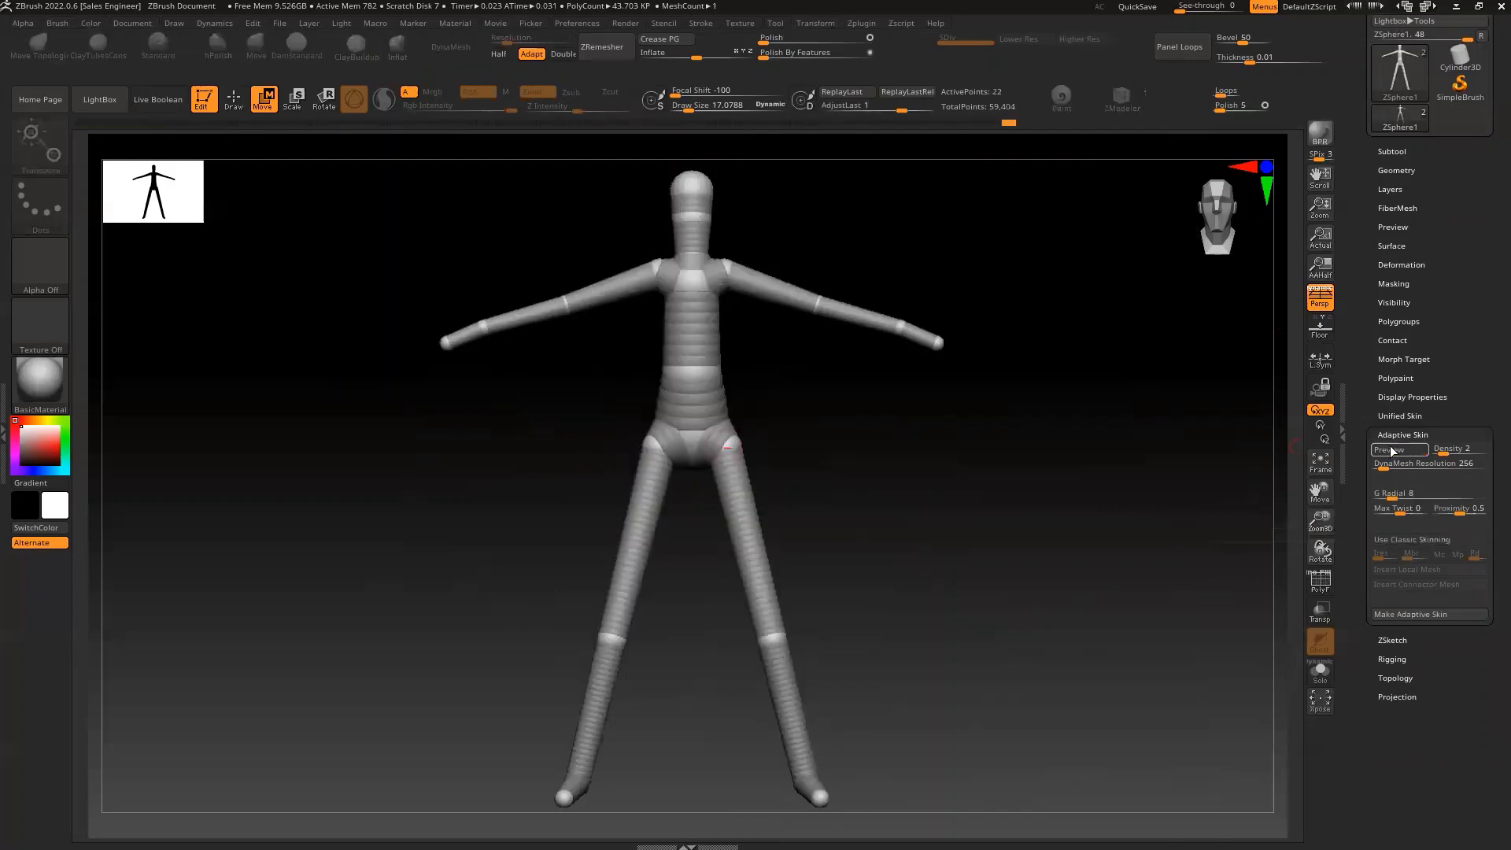
click(1391, 617)
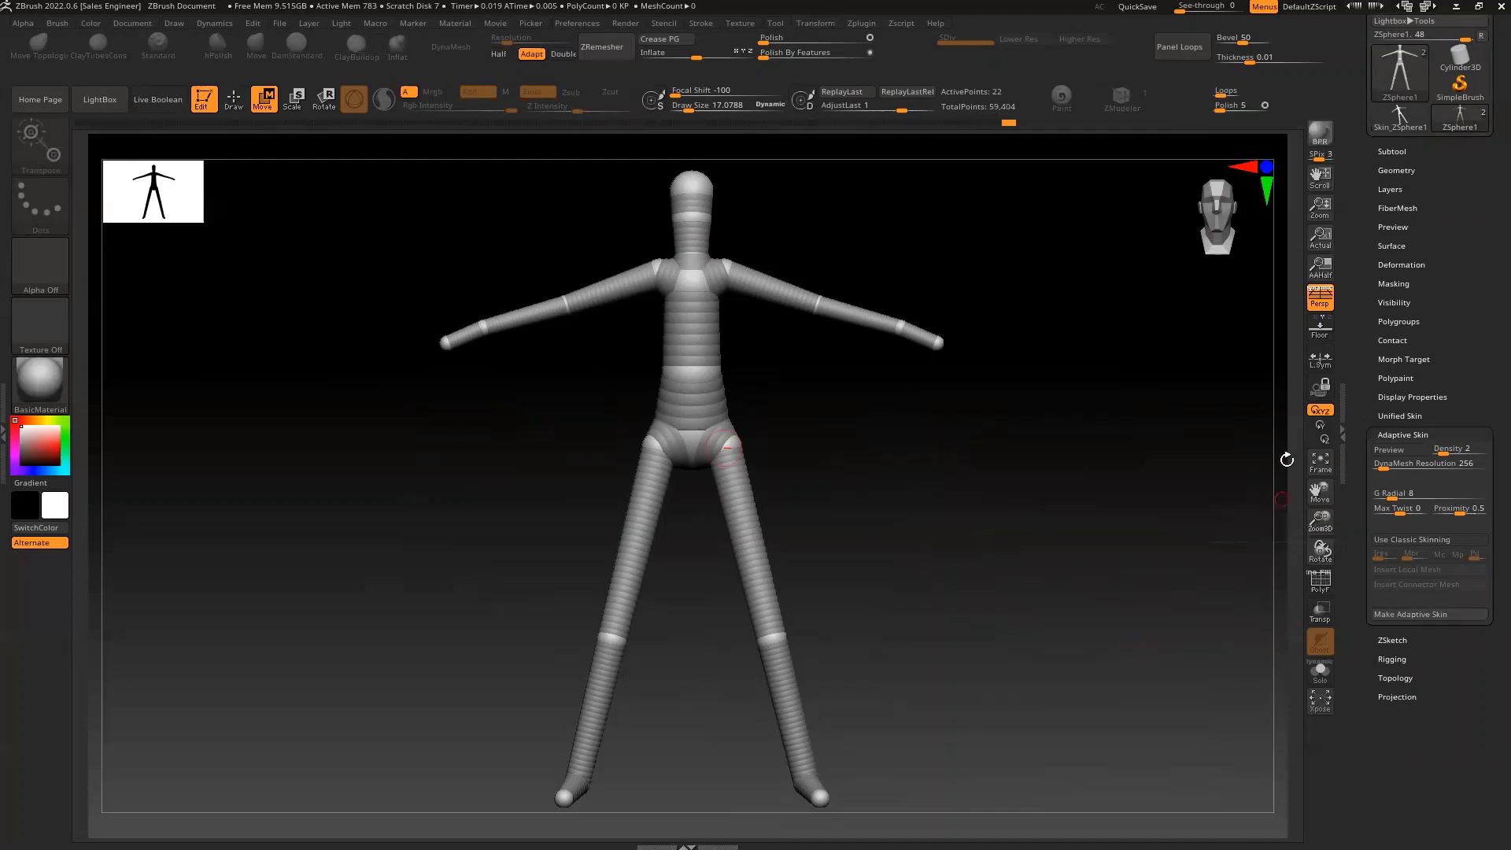
mouse_move(1399, 118)
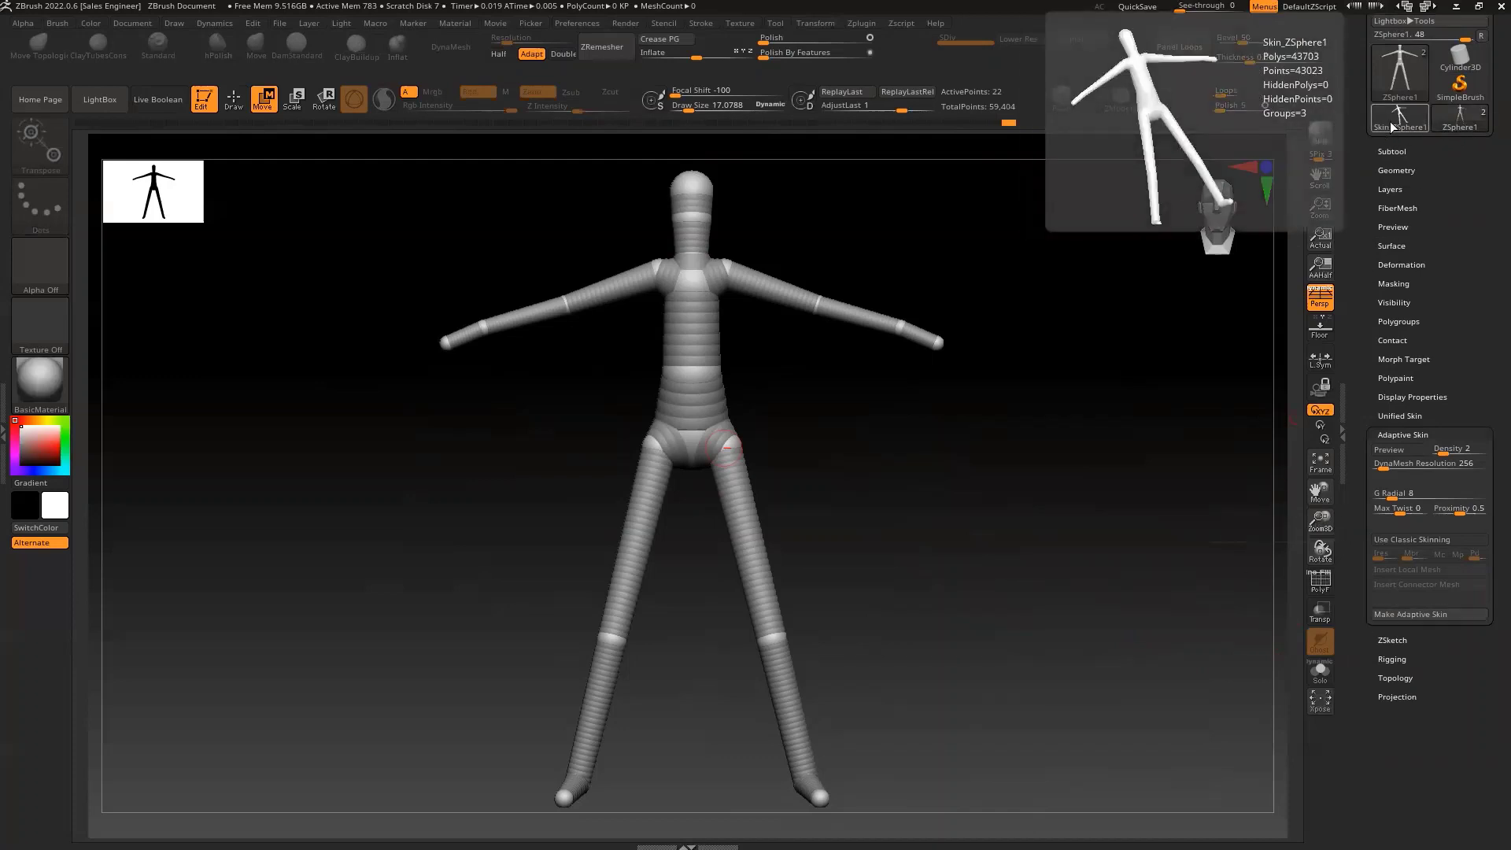
Make Skin_ZSphere1 the active mesh, then polish its surface and inflate it slightly.
click(1391, 126)
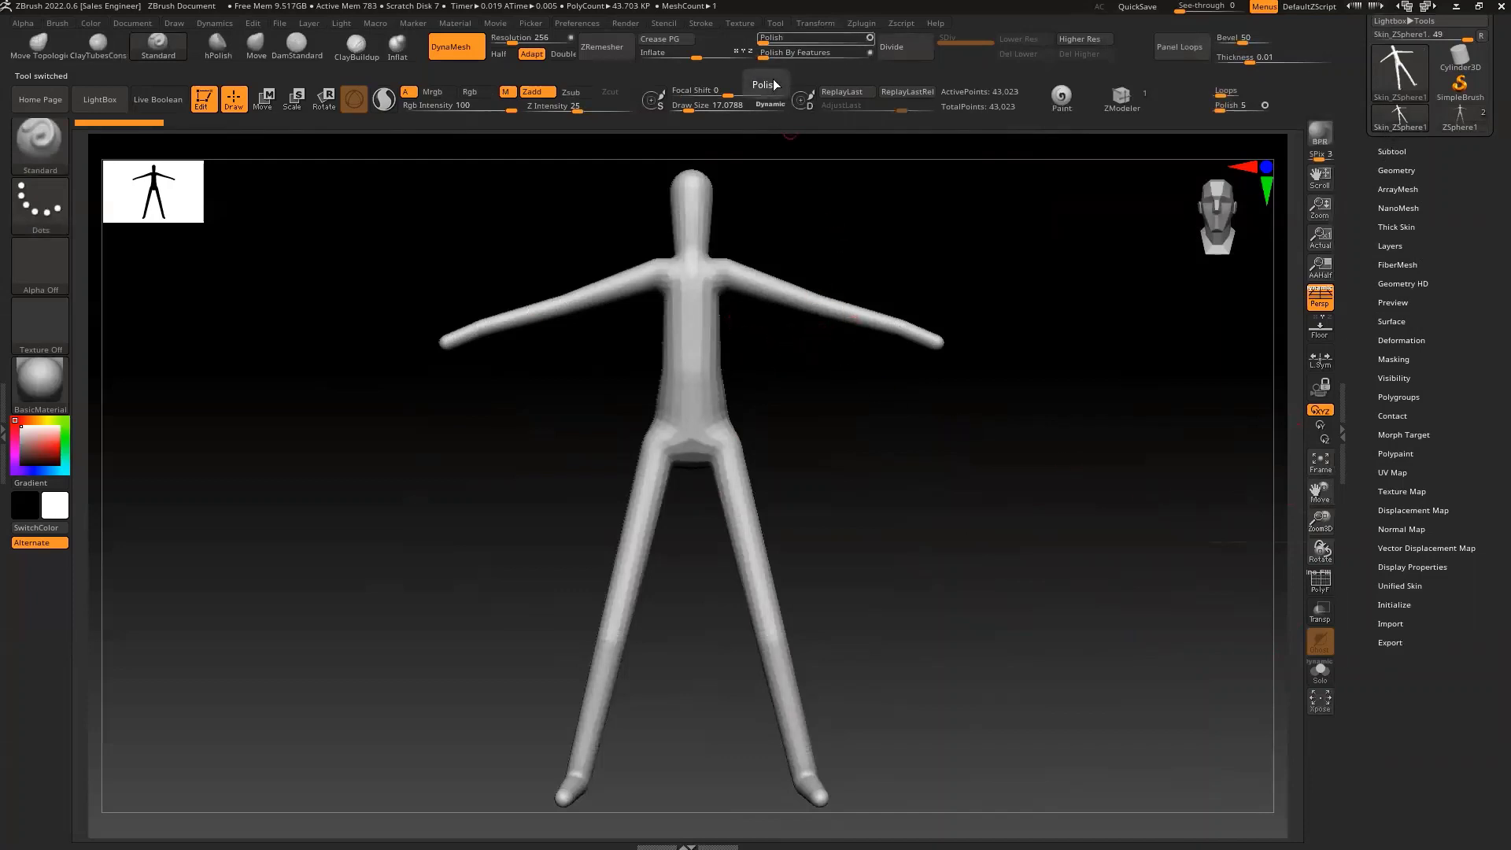
click(772, 84)
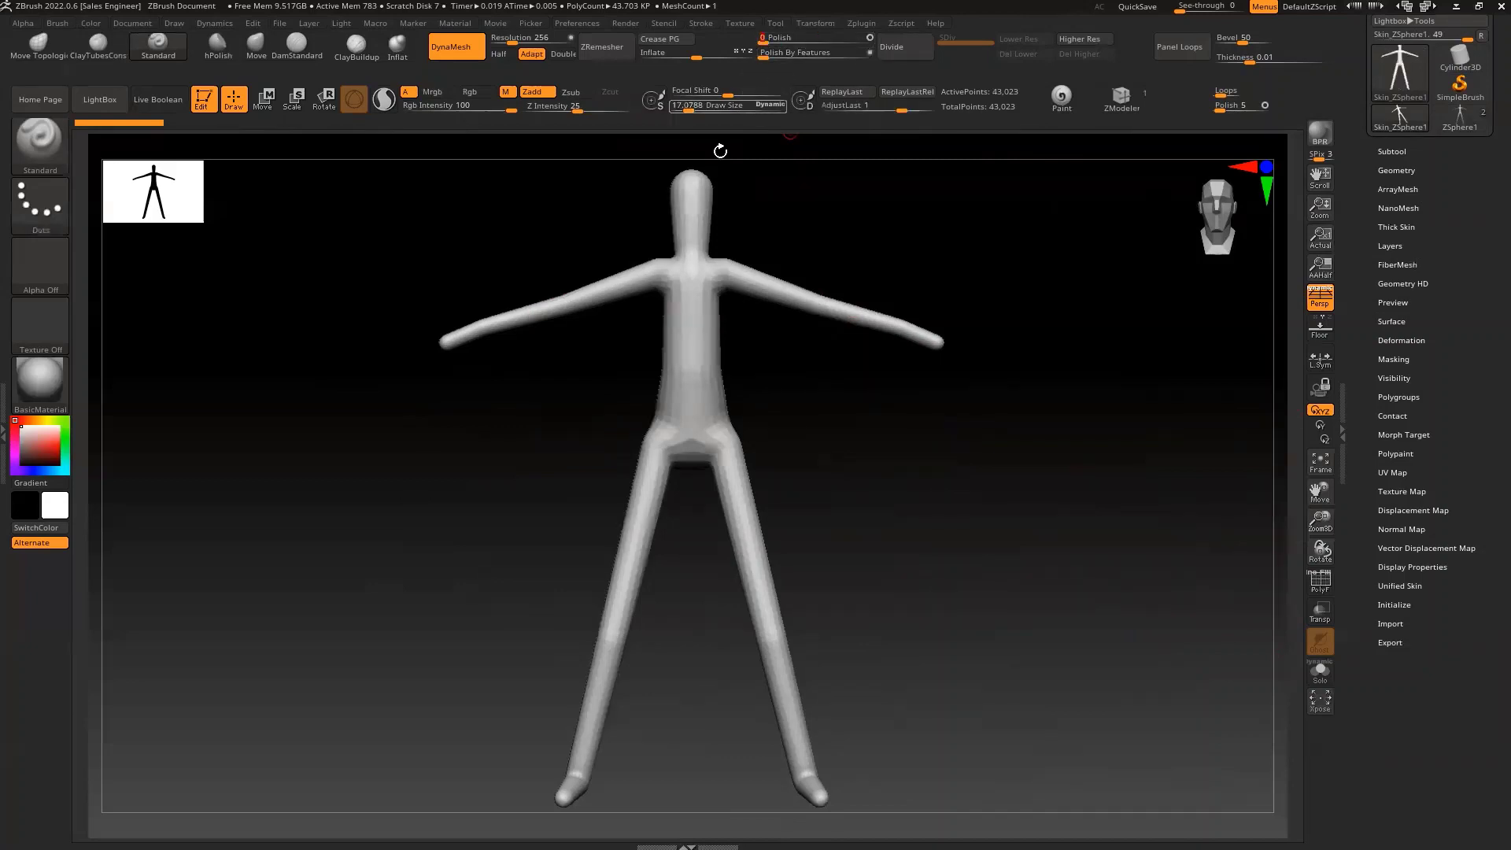
click(707, 52)
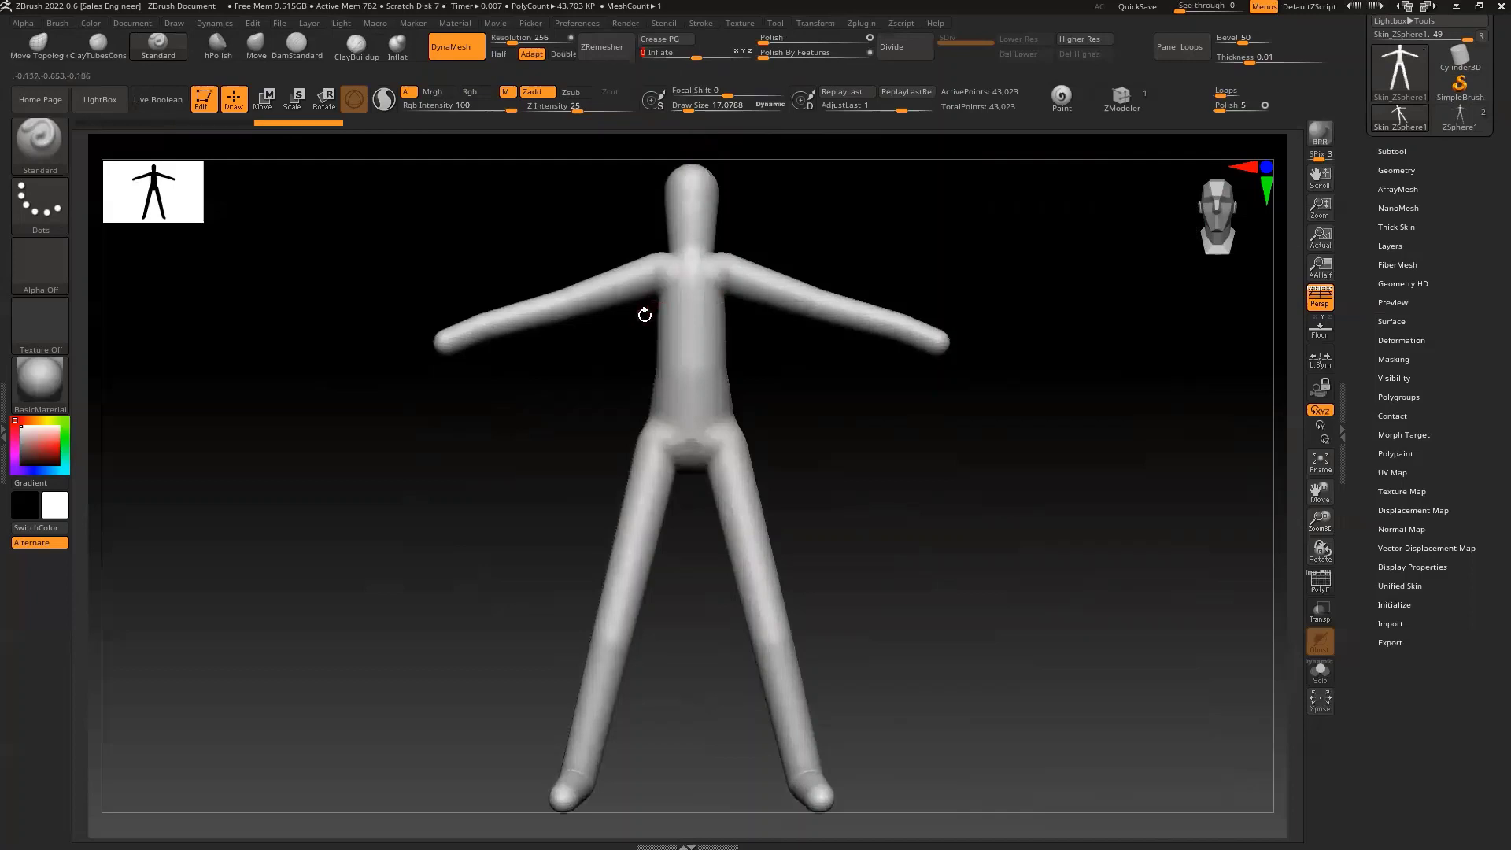
Set up the Move brush at about 119 draw size and return to a square front view.
click(256, 43)
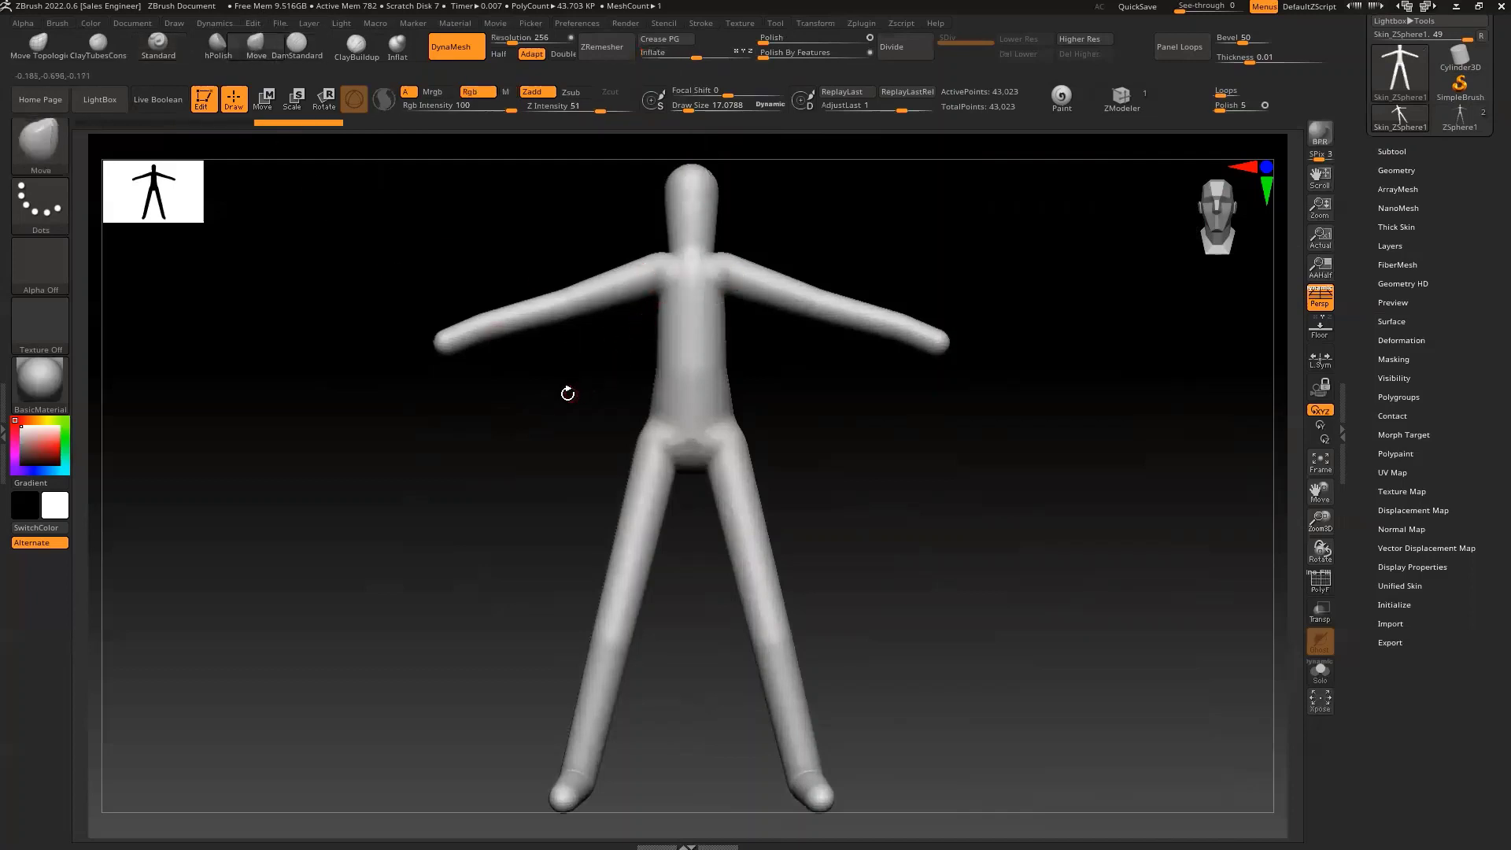
key(s)
drag(558, 392, 657, 286)
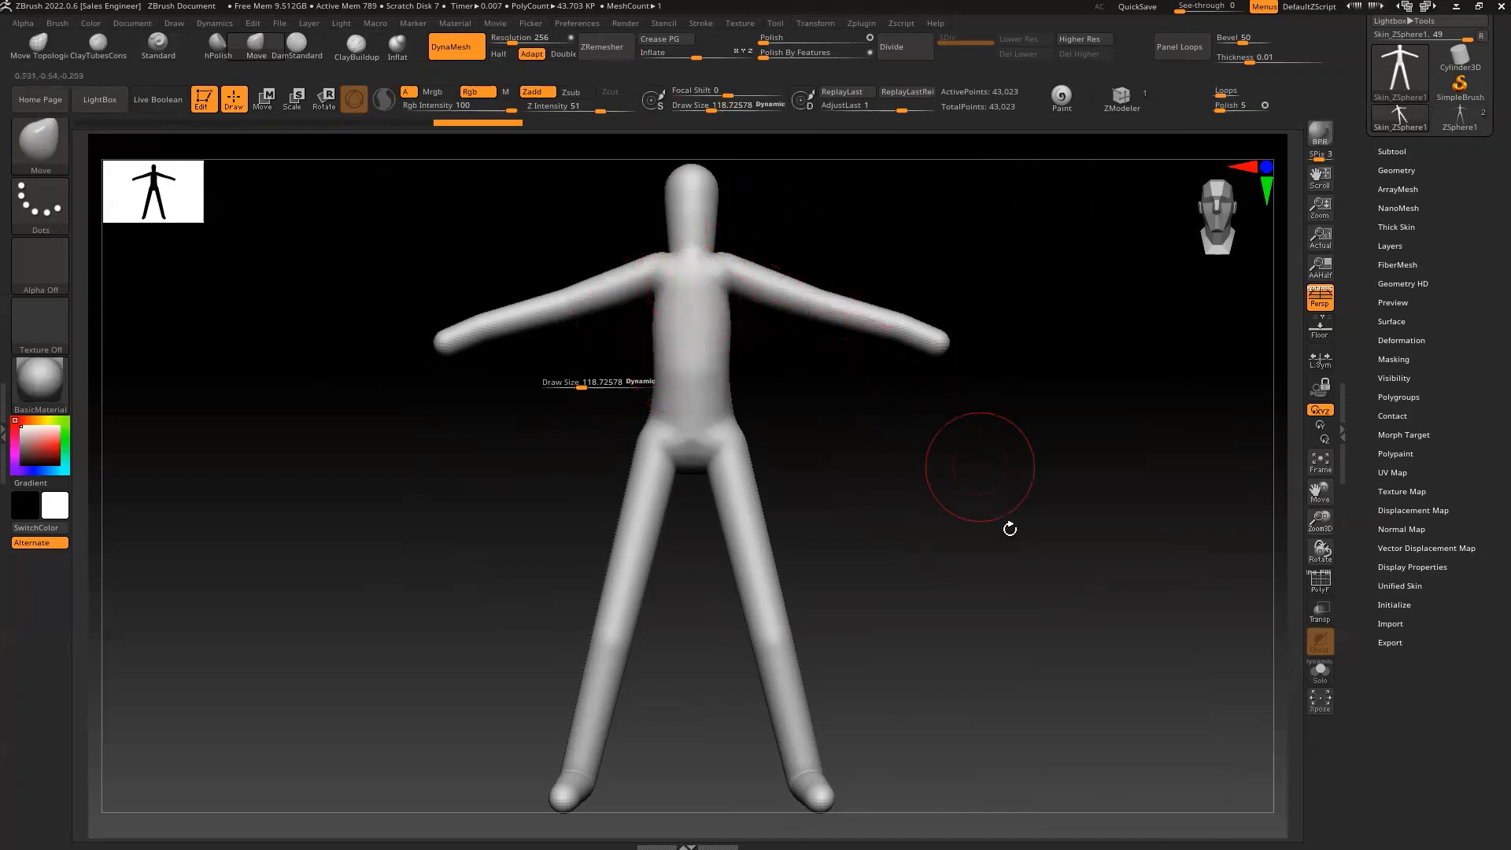
drag(1009, 553, 1052, 546)
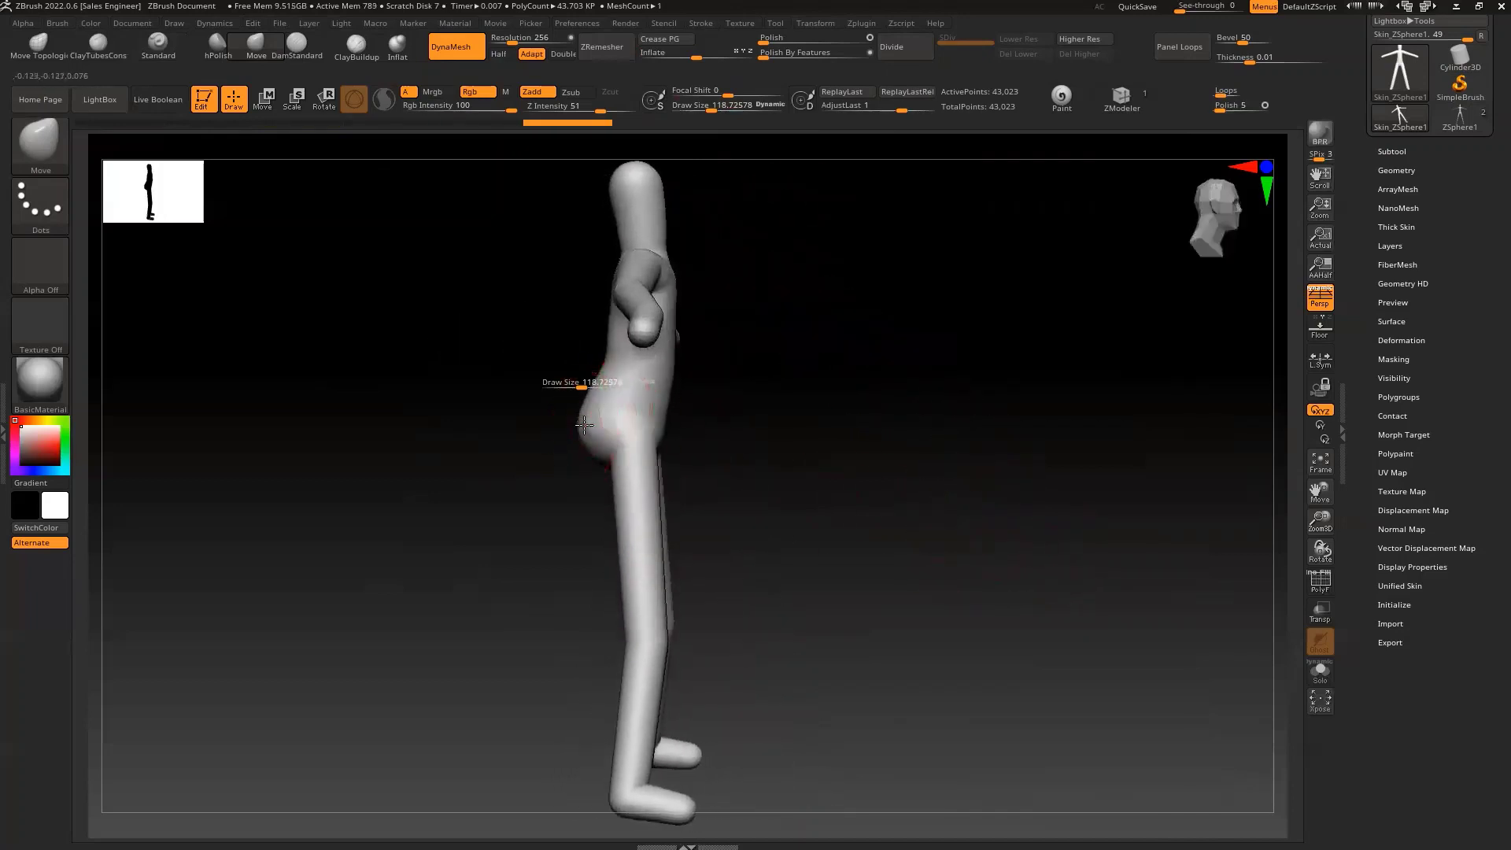
drag(553, 286, 613, 275)
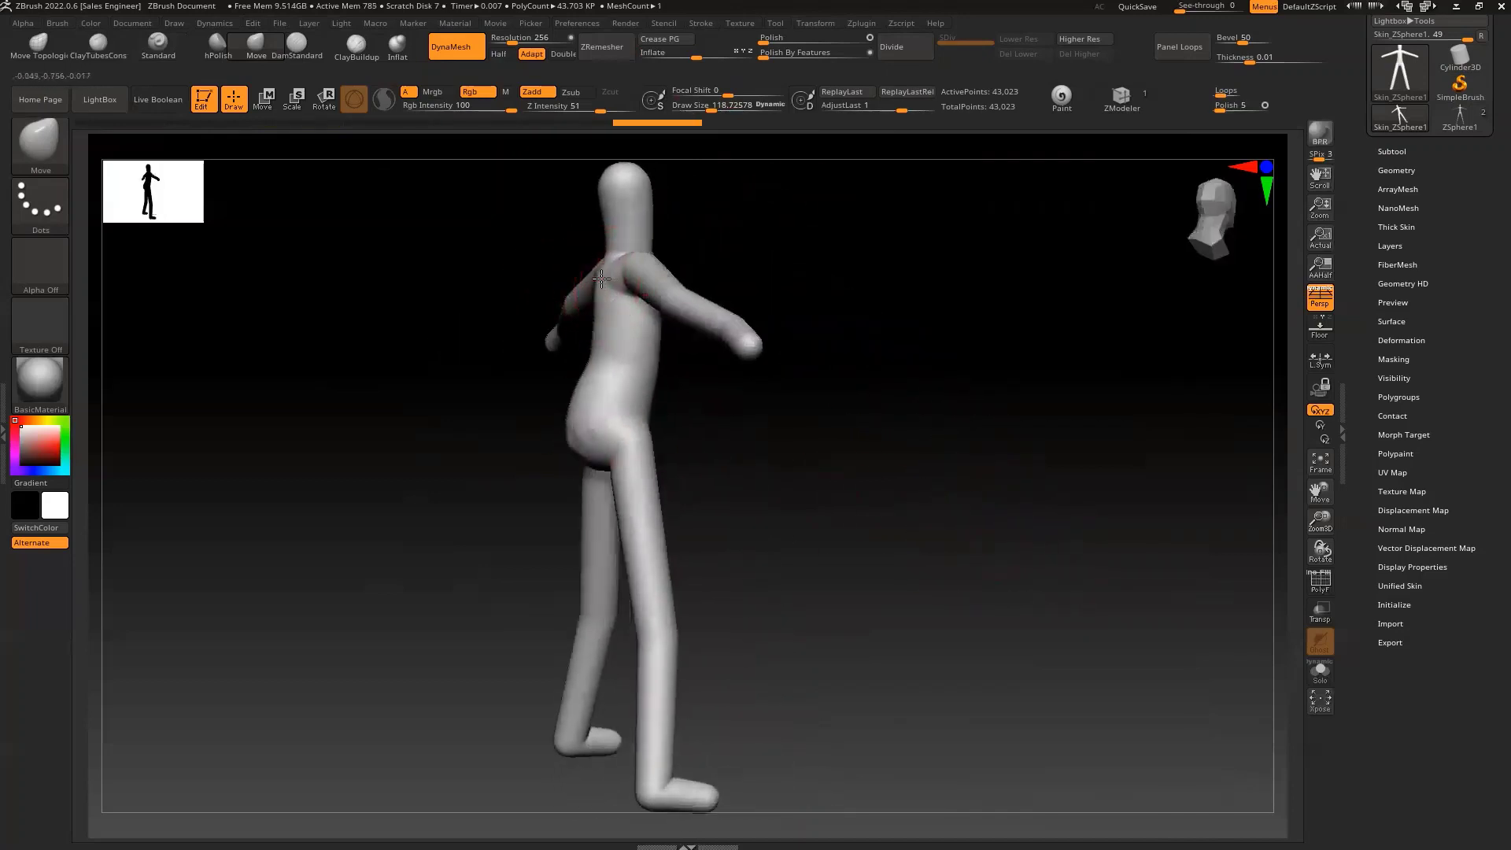
drag(782, 307, 1097, 239)
click(1216, 209)
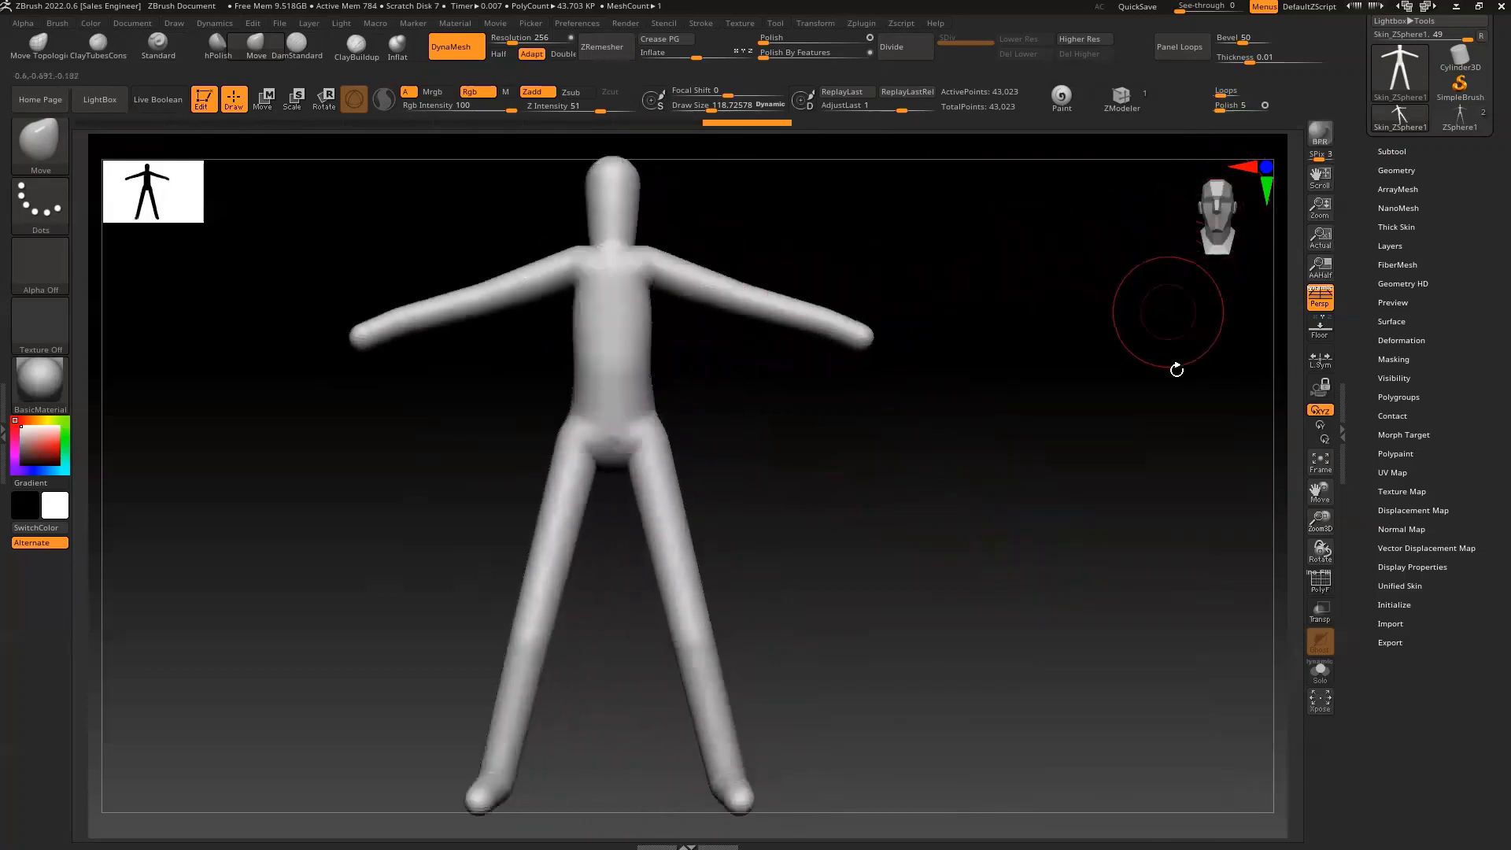